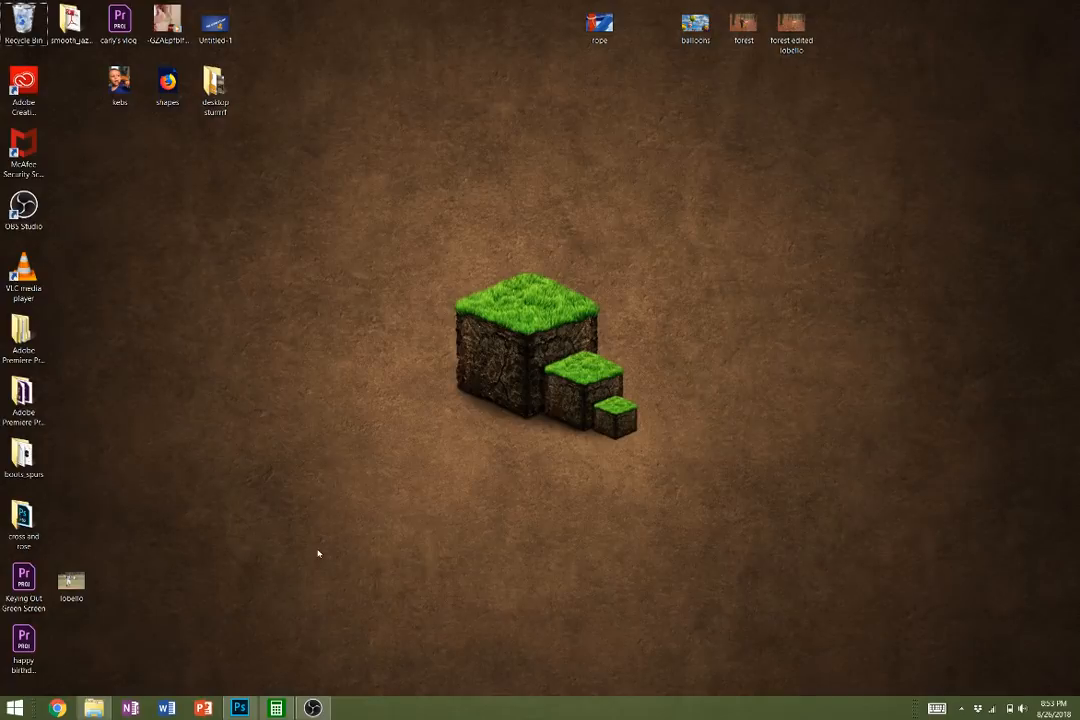
# - Open the lobello GIF from the desktop to view the example animation, and close it again
pyautogui.doubleClick(86, 576)
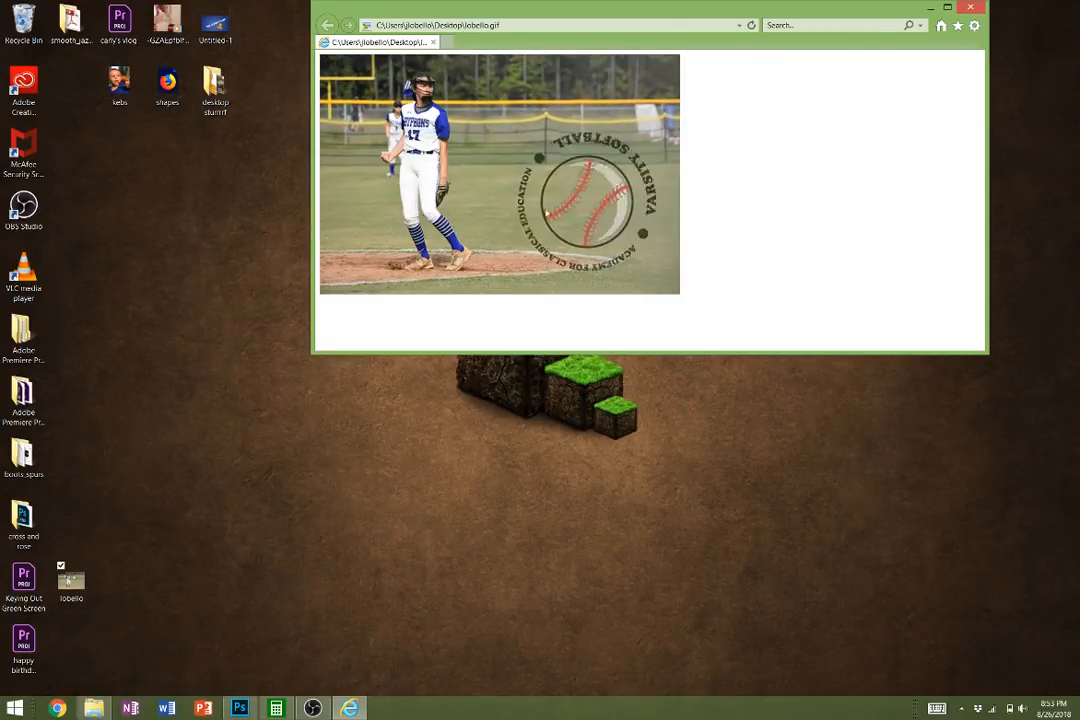
pyautogui.click(972, 8)
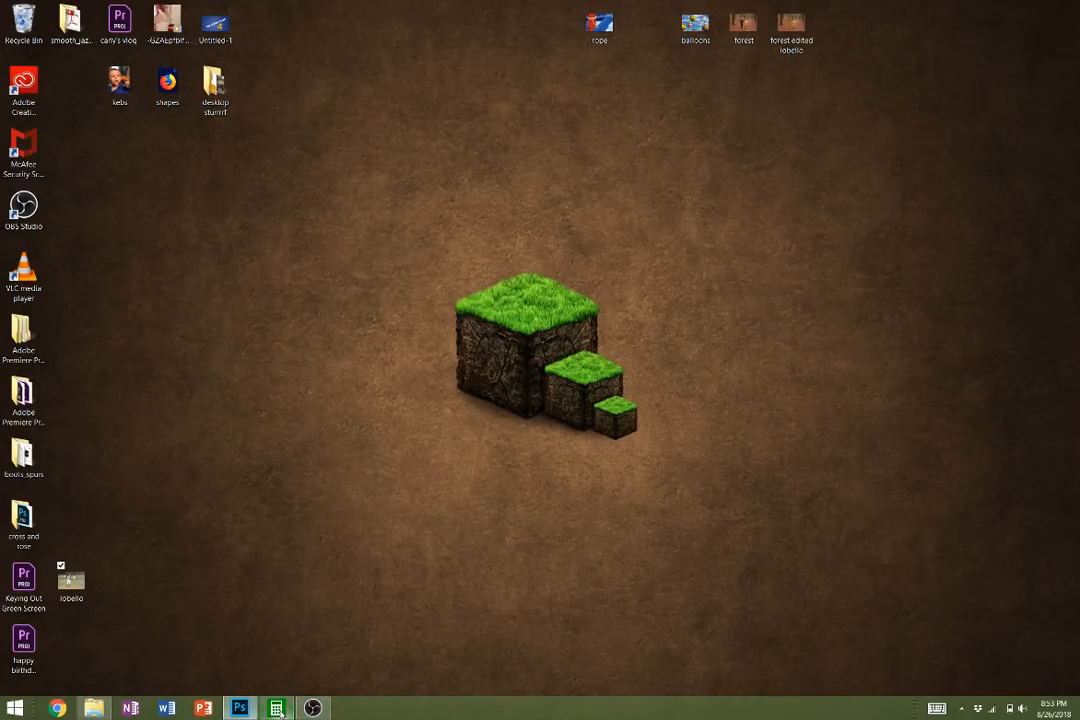
pyautogui.click(312, 707)
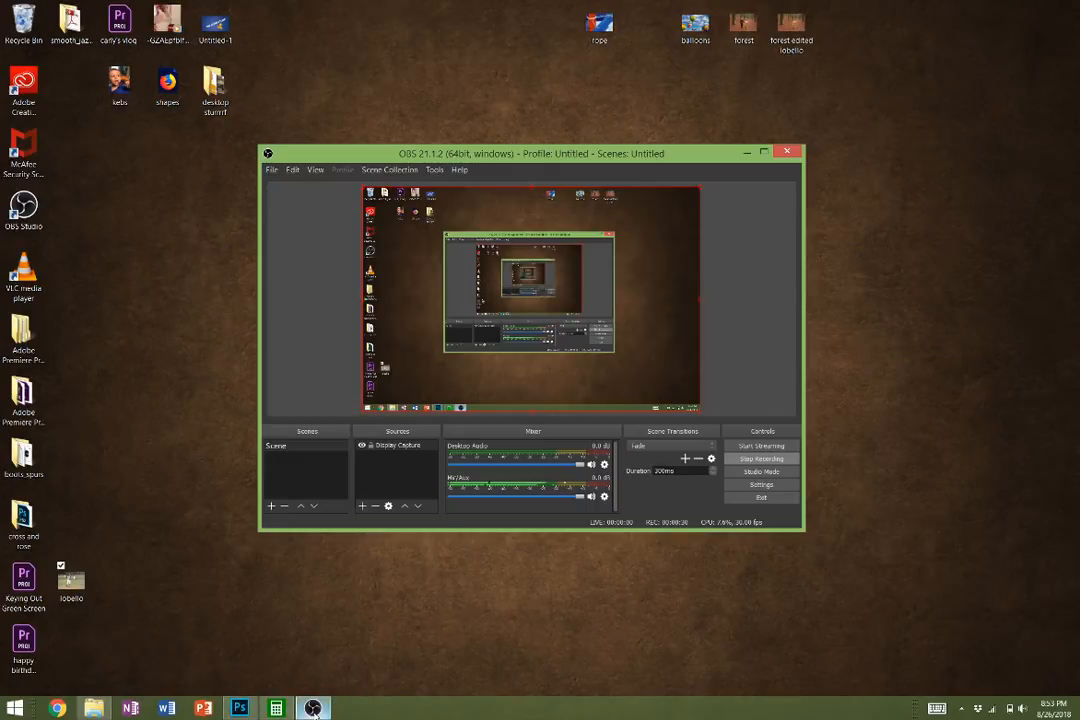
pyautogui.click(312, 707)
# - Switch to Photoshop, start the Load Files into Stack script and browse for its source files
pyautogui.click(239, 707)
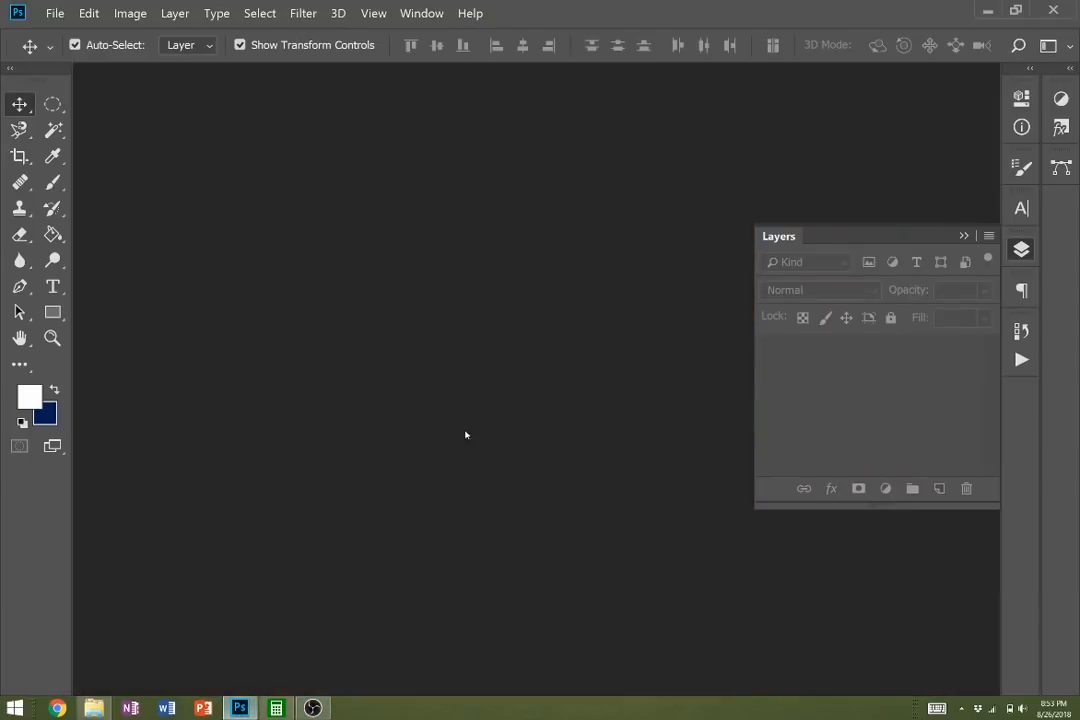
pyautogui.click(55, 15)
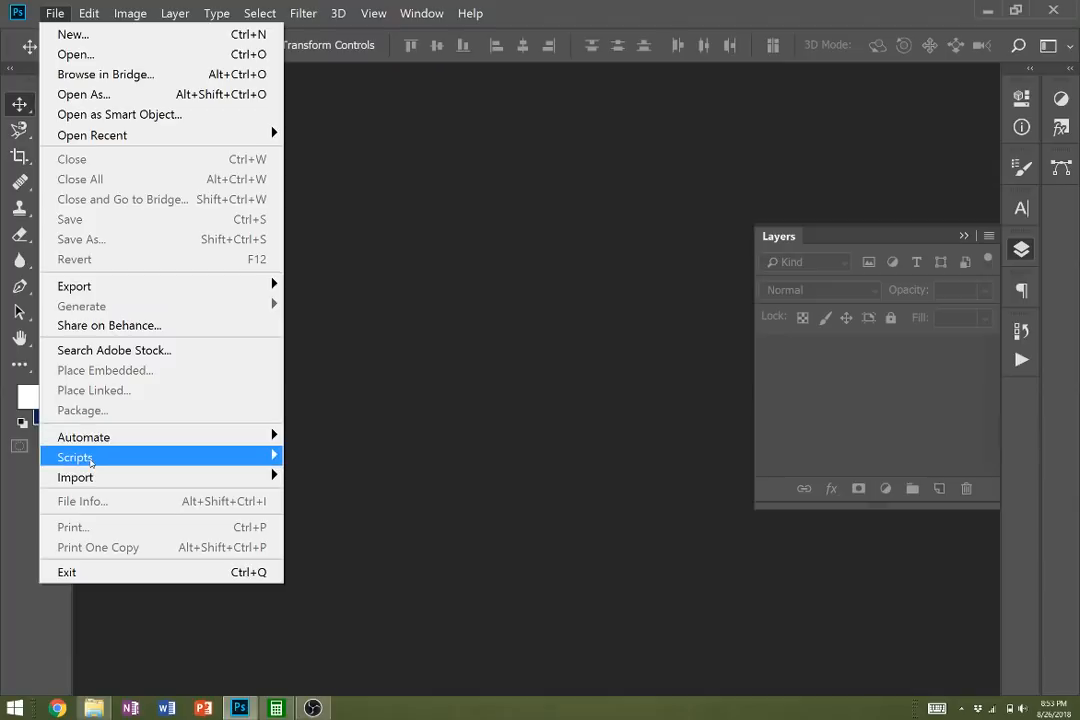
pyautogui.moveTo(80, 458)
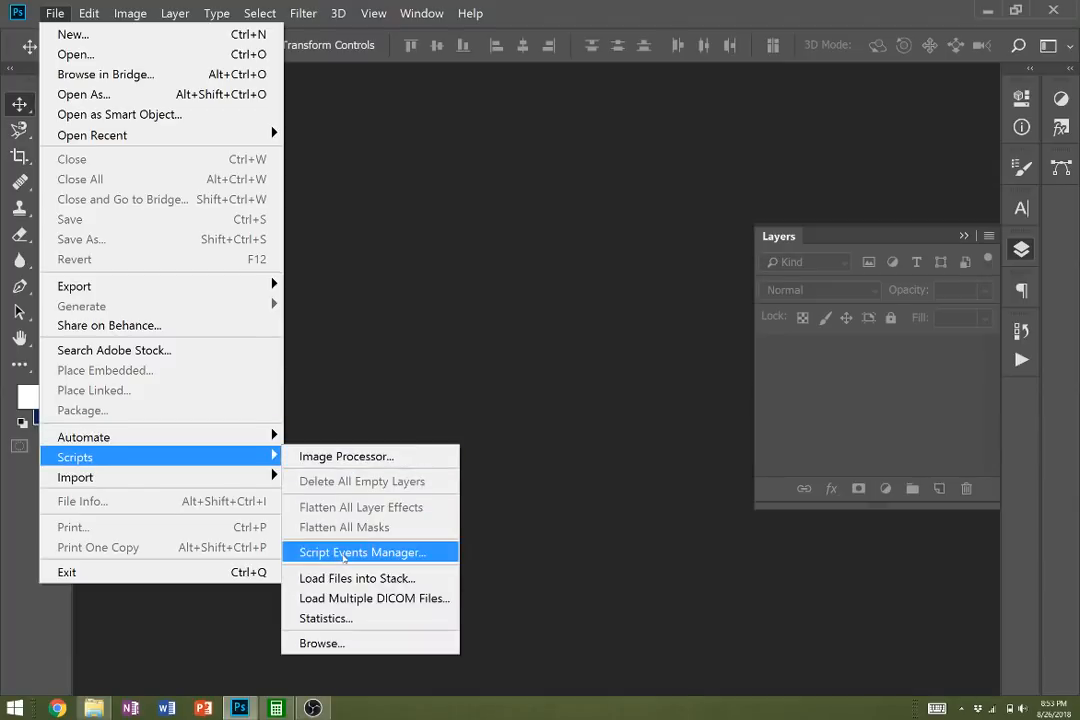
pyautogui.click(349, 579)
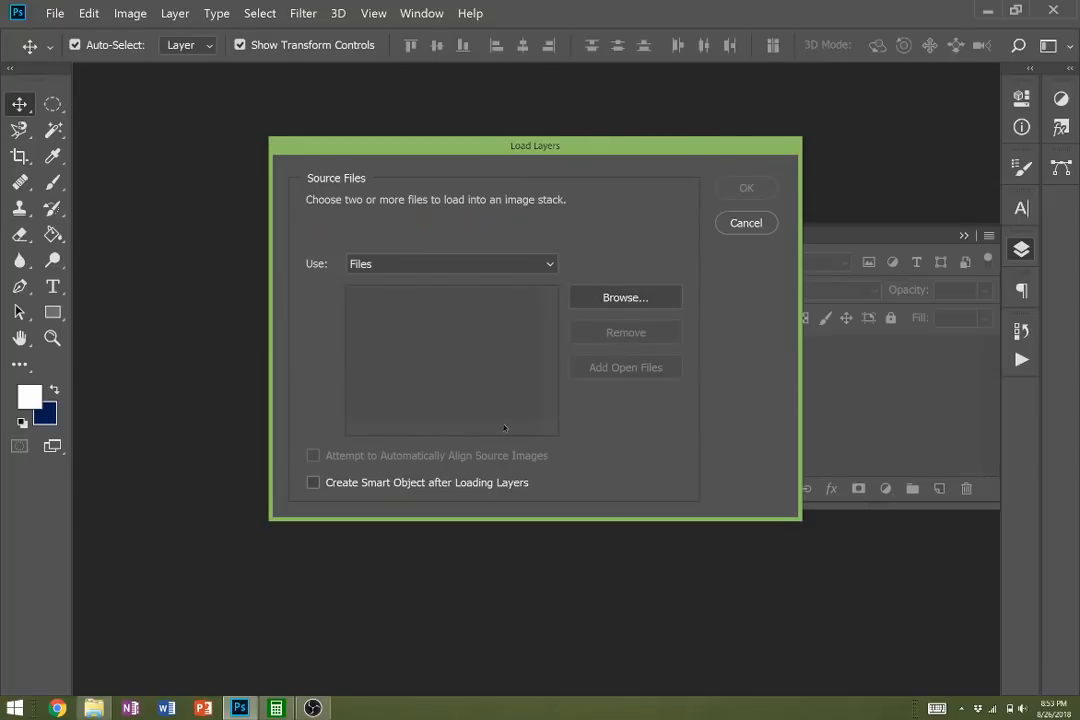
pyautogui.click(581, 298)
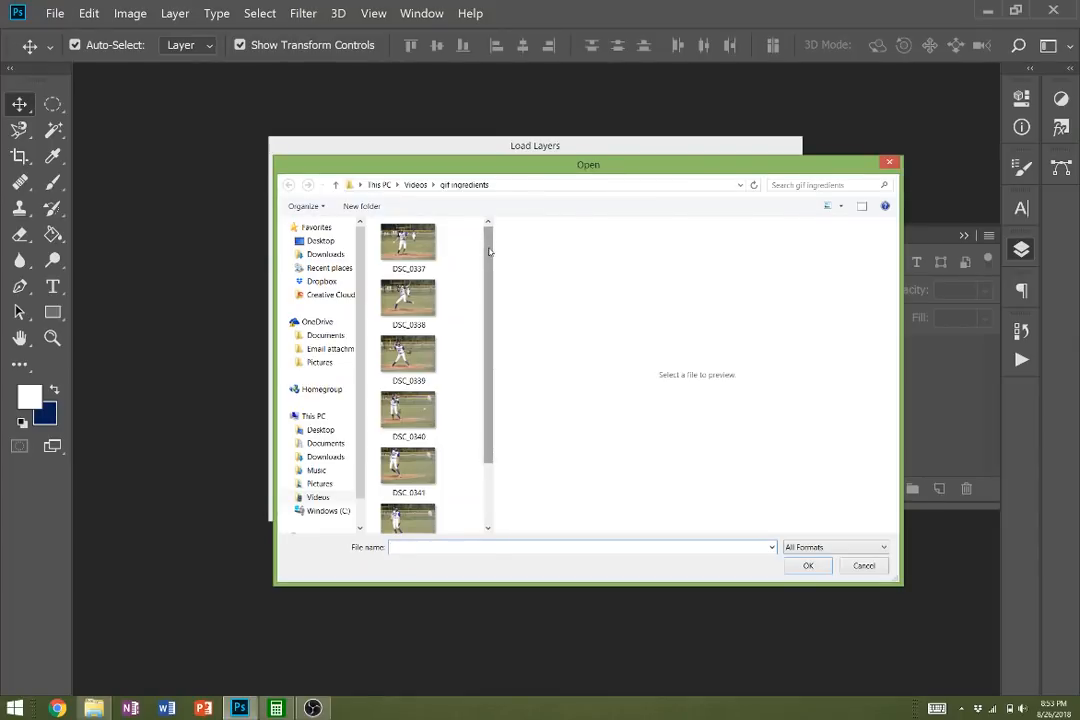
# - Review the images in the gif ingredients folder, including the softball logo, in File Explorer
pyautogui.moveTo(489, 250); pyautogui.dragTo(487, 345)
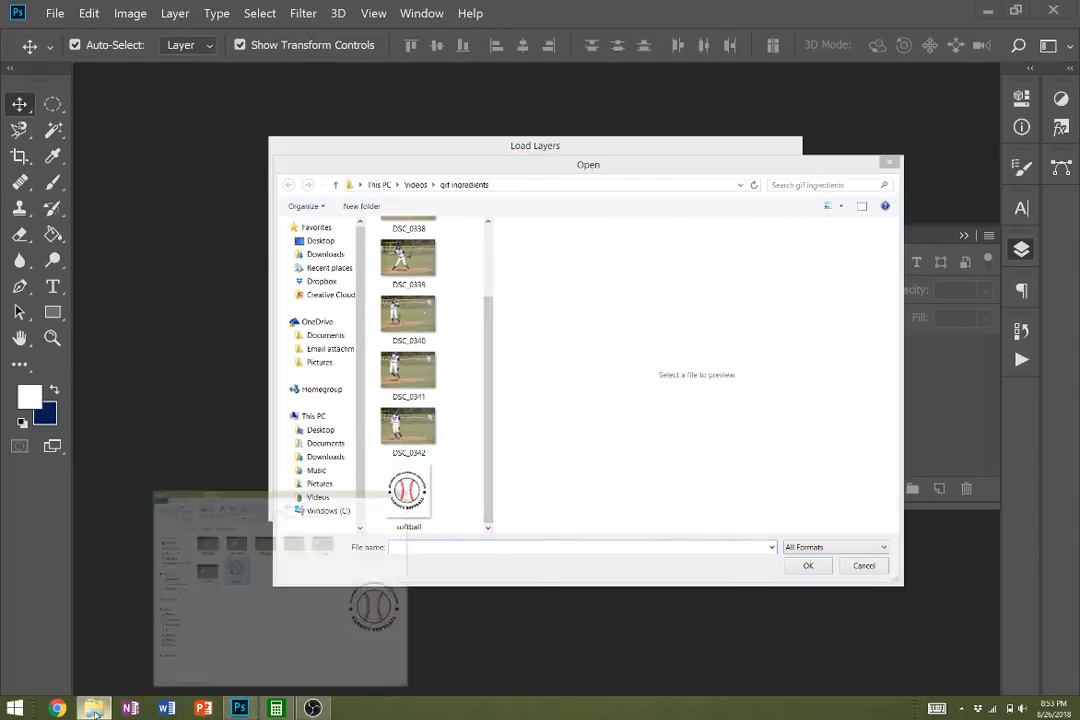
pyautogui.click(93, 708)
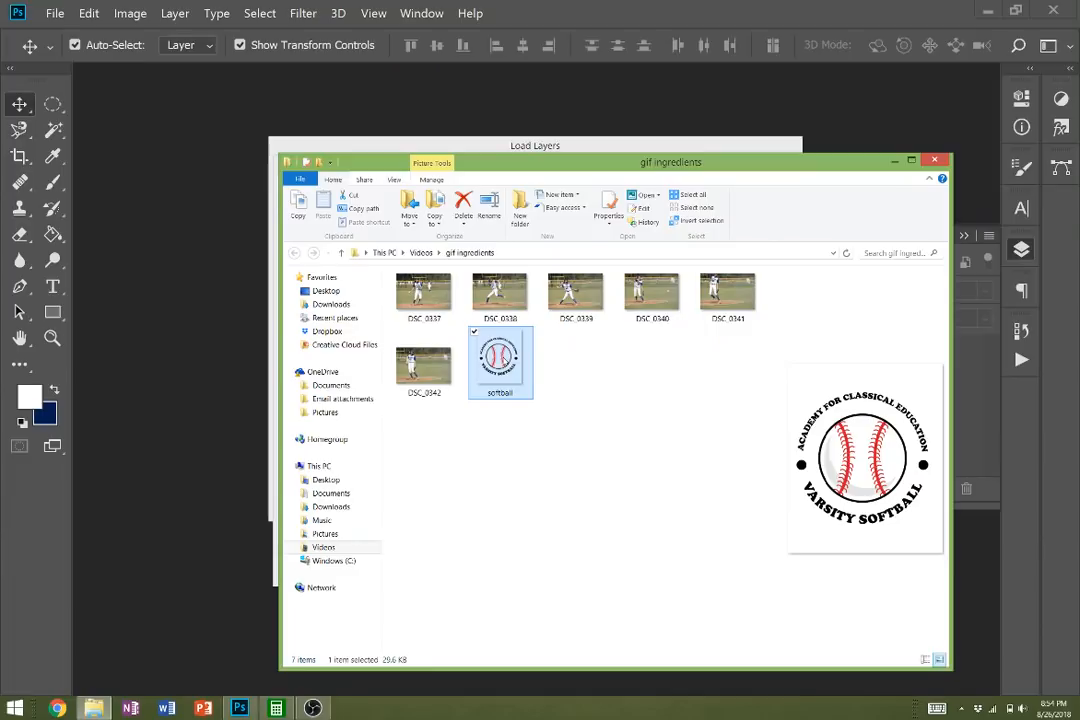
pyautogui.click(790, 135)
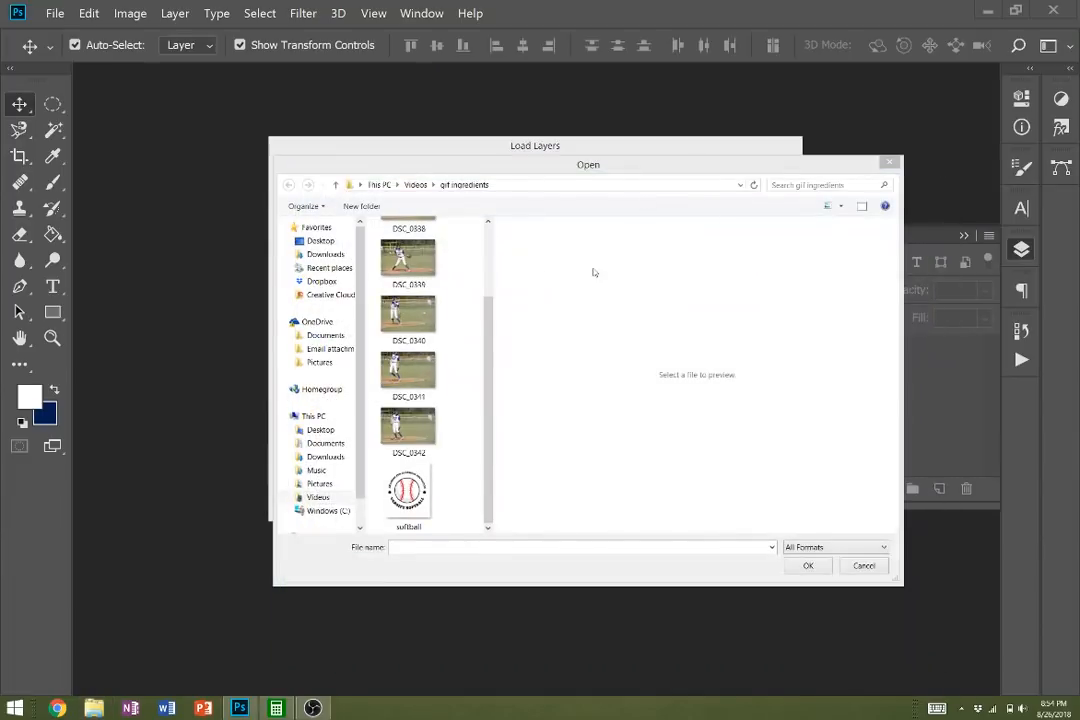
# - Load the photos DSC_0337 through DSC_0342 from the gif ingredients folder as layers of one document
pyautogui.click(408, 425)
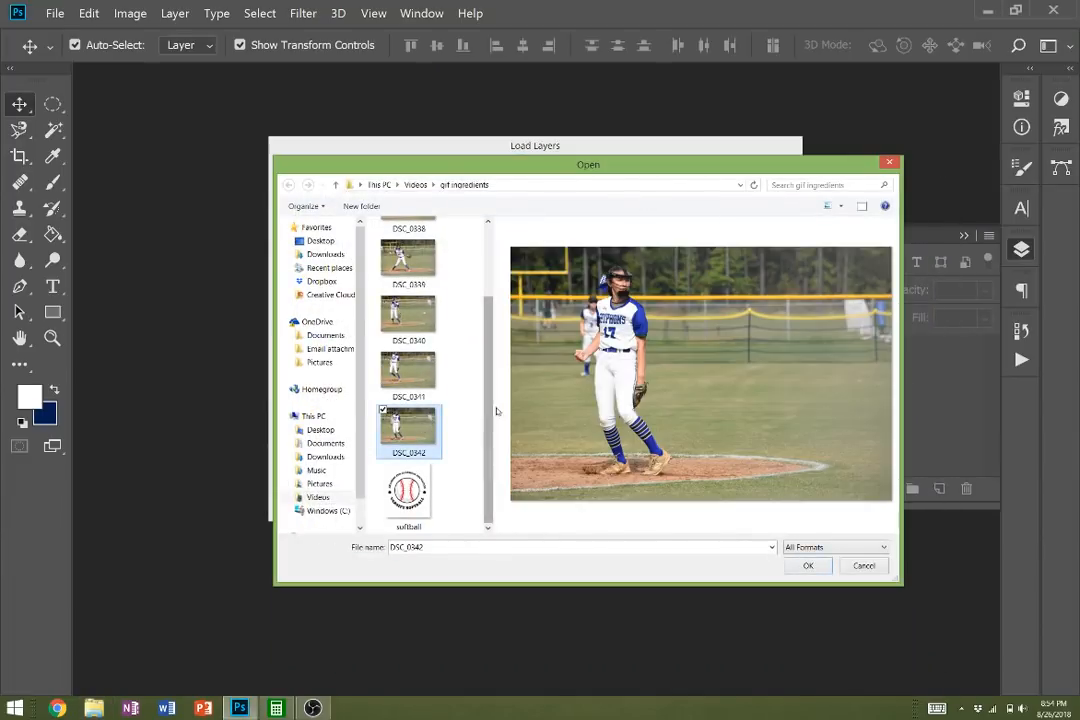
pyautogui.scroll(2, 410, 350)
pyautogui.click(406, 242)
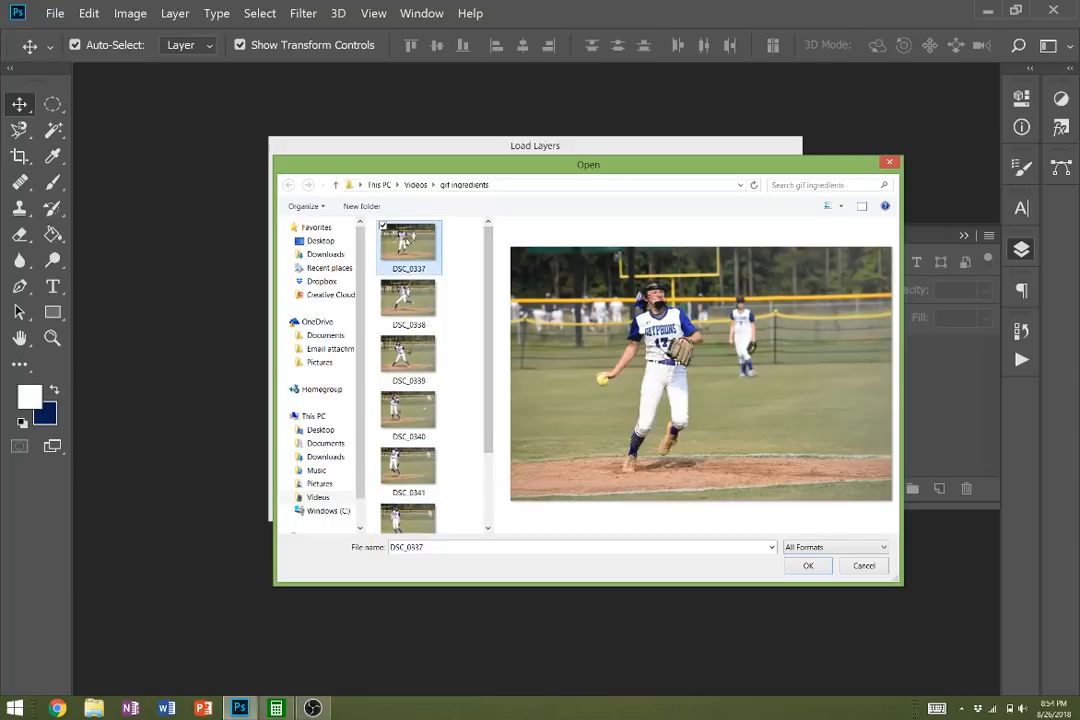
pyautogui.moveTo(492, 366); pyautogui.dragTo(494, 422)
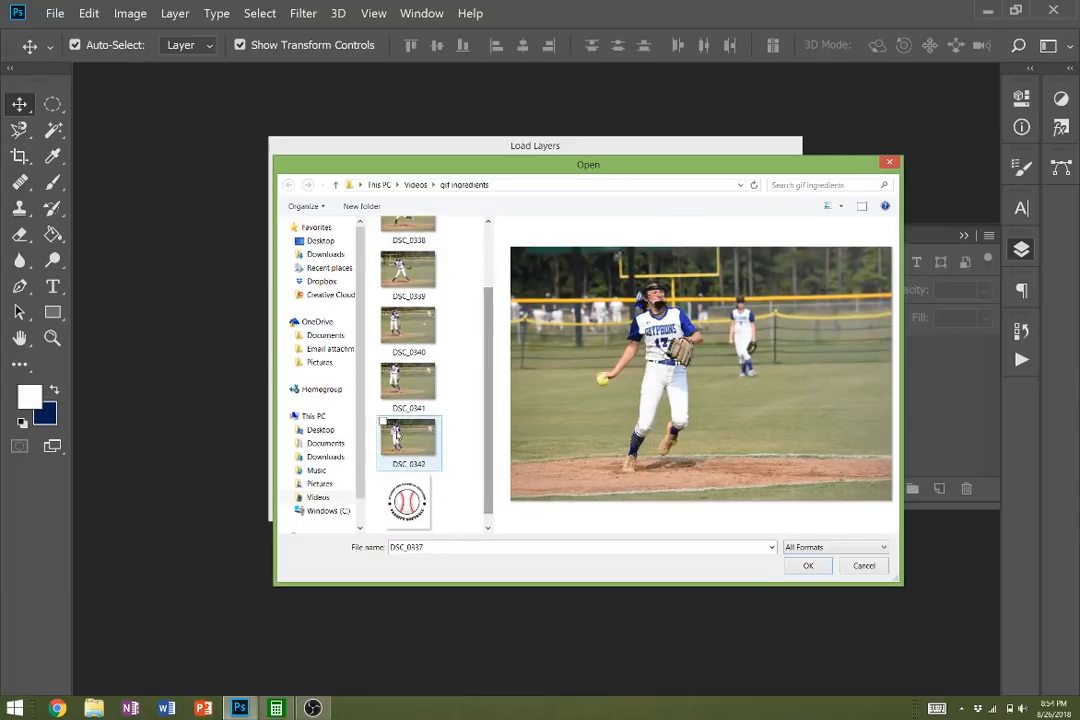
pyautogui.keyDown('shift'); pyautogui.click(396, 433); pyautogui.keyUp('shift')
pyautogui.click(808, 566)
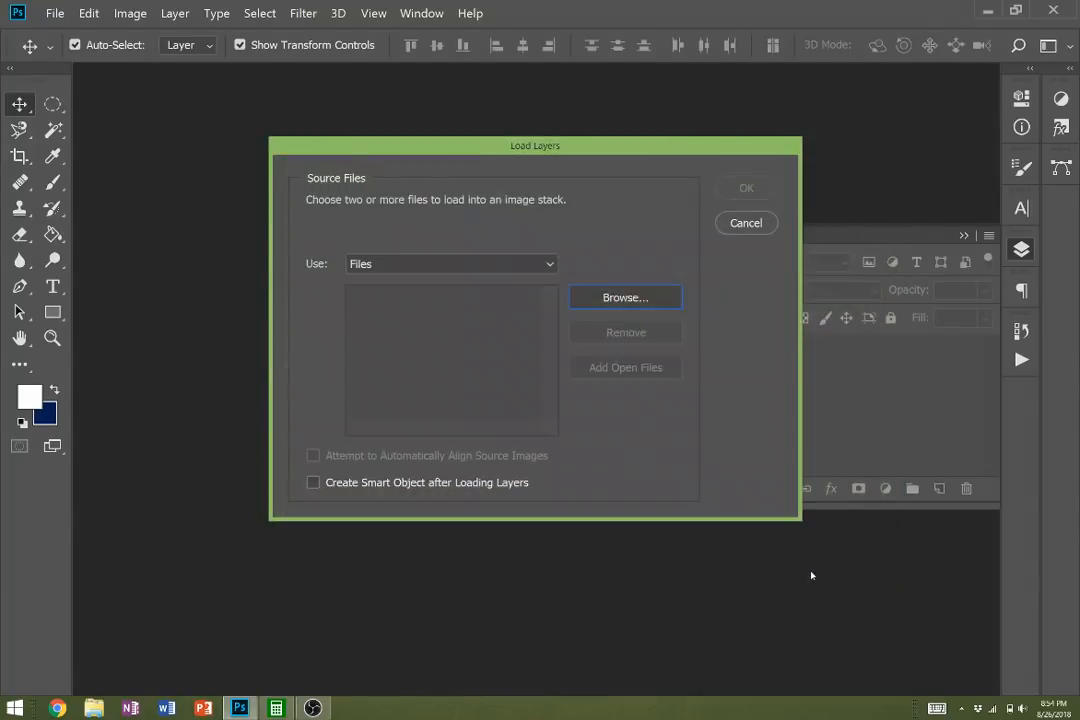
pyautogui.click(744, 187)
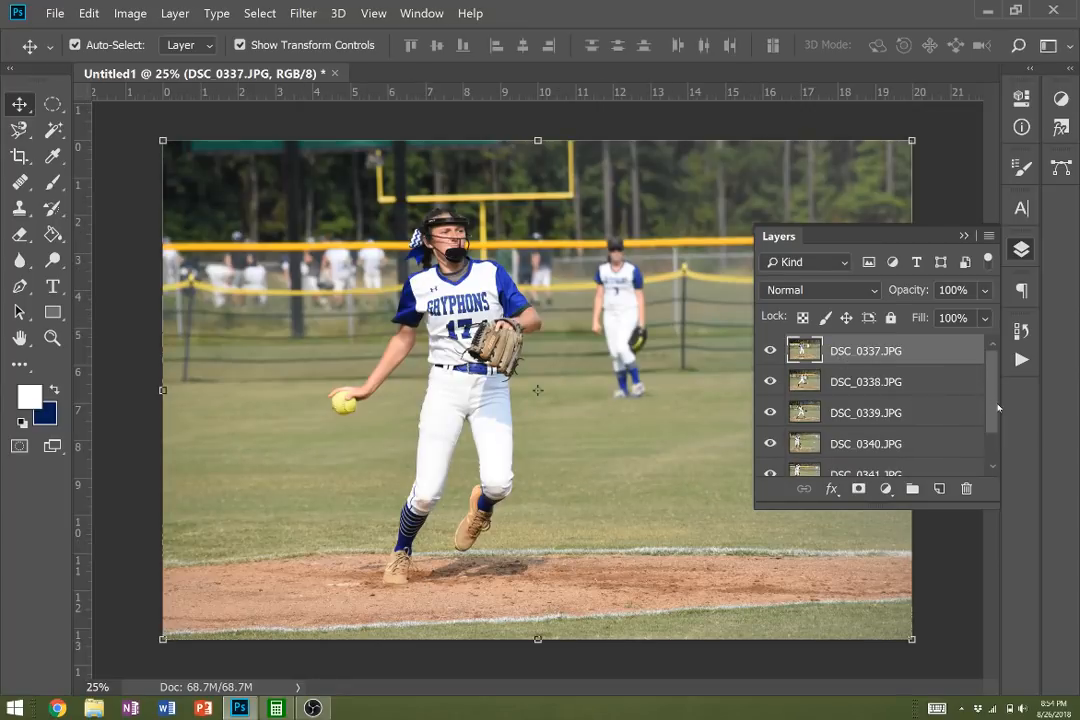
# - Hide layers DSC_0337.JPG through DSC_0341.JPG and make DSC_0342.JPG the active layer
pyautogui.click(770, 351)
pyautogui.click(770, 381)
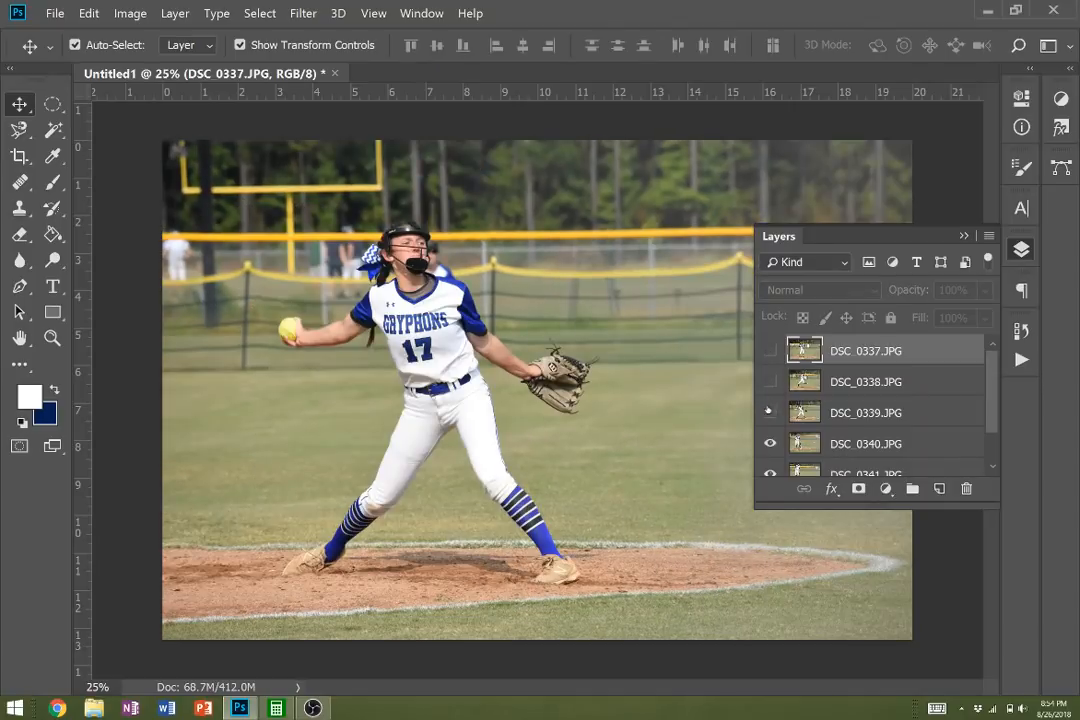
pyautogui.click(769, 412)
pyautogui.click(770, 443)
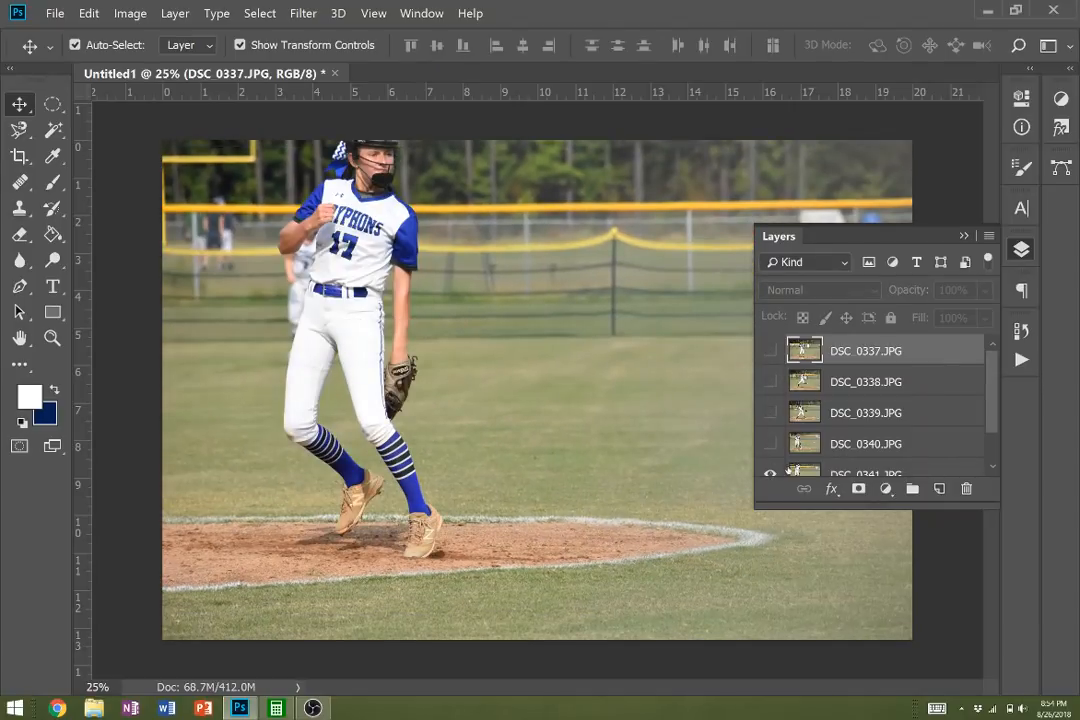
pyautogui.click(770, 474)
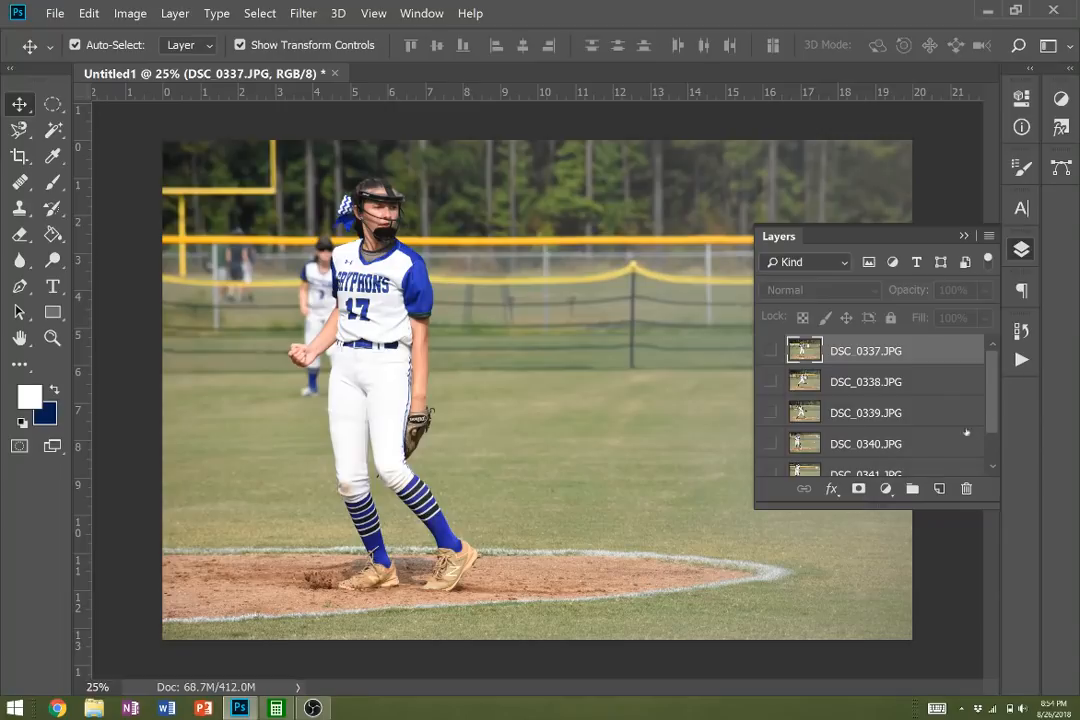
pyautogui.moveTo(992, 406); pyautogui.dragTo(1013, 457)
pyautogui.click(921, 467)
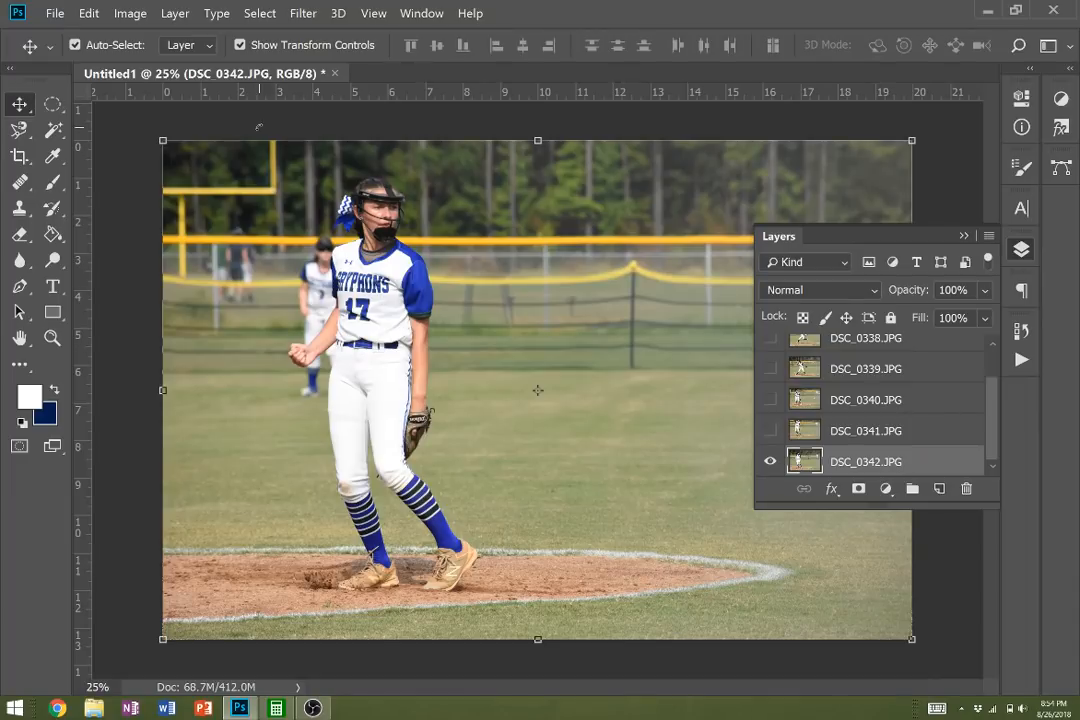
# - Place the softball logo from the gif ingredients folder as an embedded image above the DSC_0342.JPG layer
pyautogui.click(52, 13)
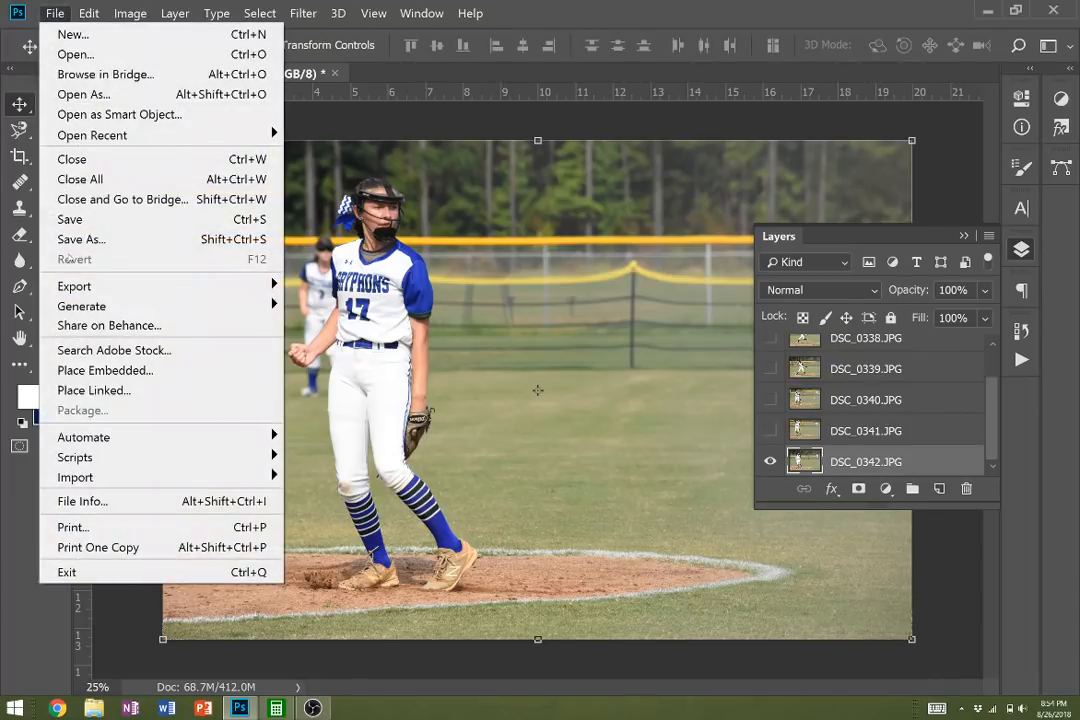
pyautogui.click(100, 370)
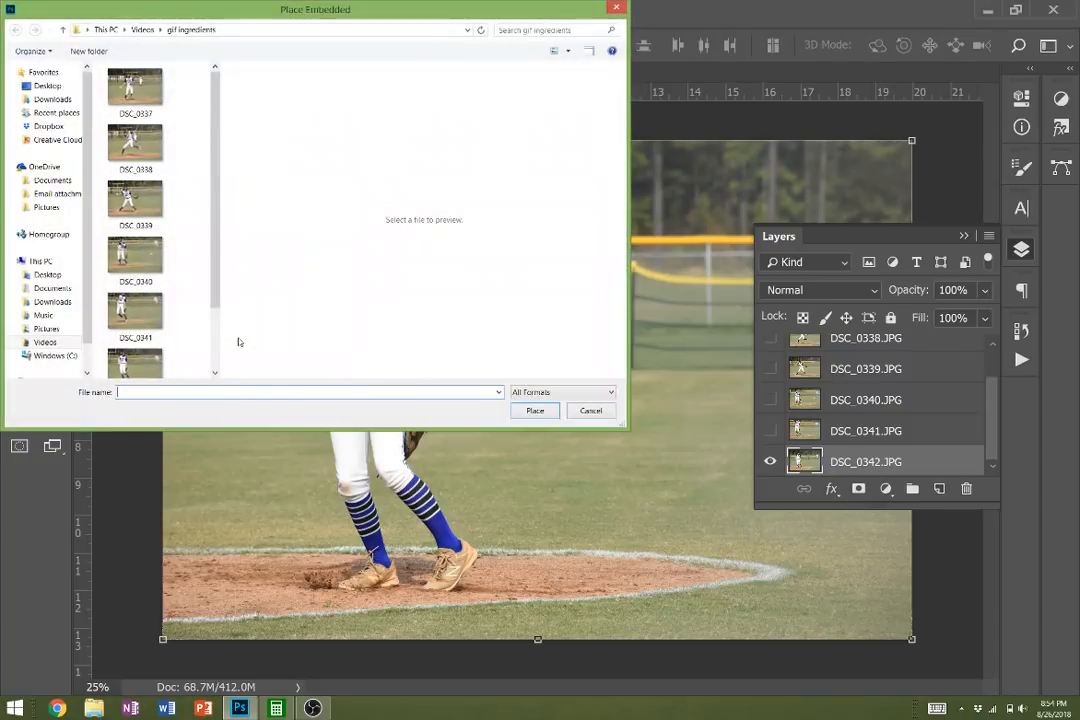
pyautogui.scroll(-2, 202, 330)
pyautogui.click(141, 345)
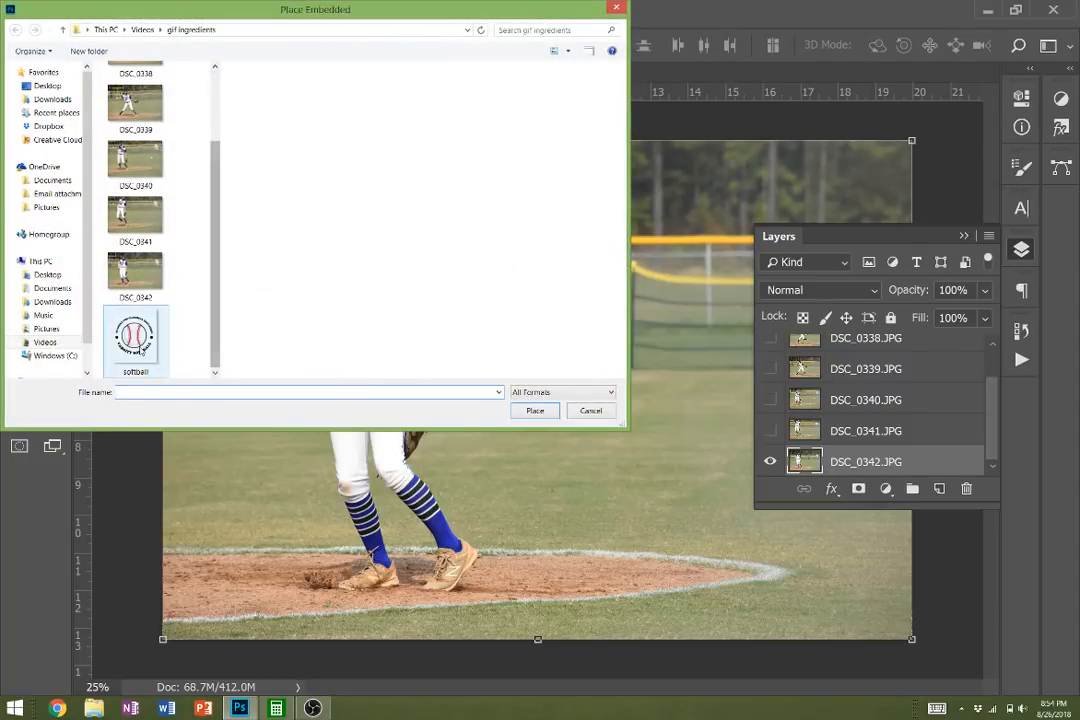
pyautogui.doubleClick(141, 345)
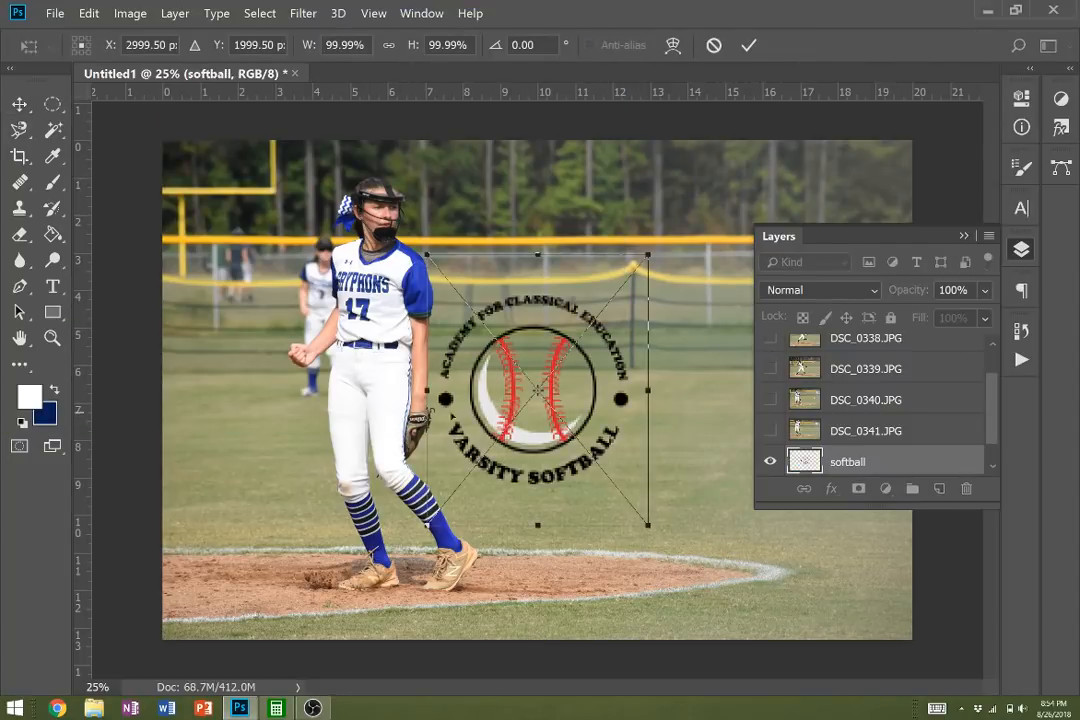
# - Move the softball logo onto the empty grass to the right of the player, enlarge it slightly and commit the transform
pyautogui.moveTo(520, 432); pyautogui.dragTo(767, 541)
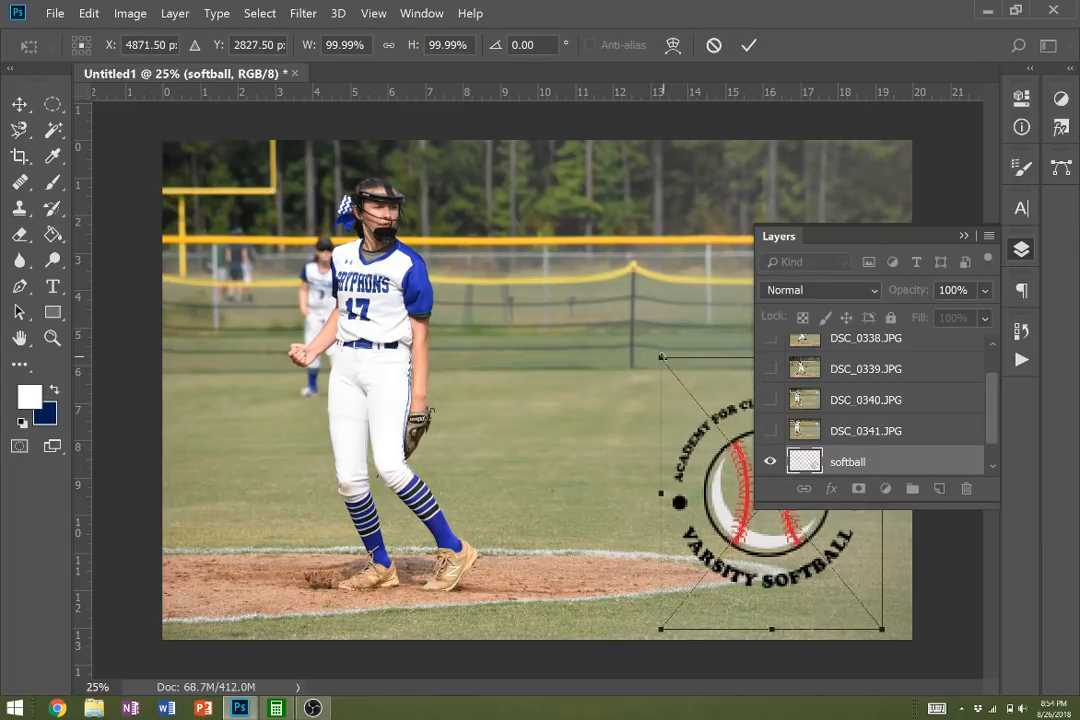
pyautogui.moveTo(661, 356); pyautogui.dragTo(601, 285)
pyautogui.moveTo(658, 406)
pyautogui.mouseDown()
pyautogui.moveTo(650, 369)
pyautogui.moveTo(664, 364)
pyautogui.moveTo(666, 384)
pyautogui.mouseUp()
pyautogui.press('Return')
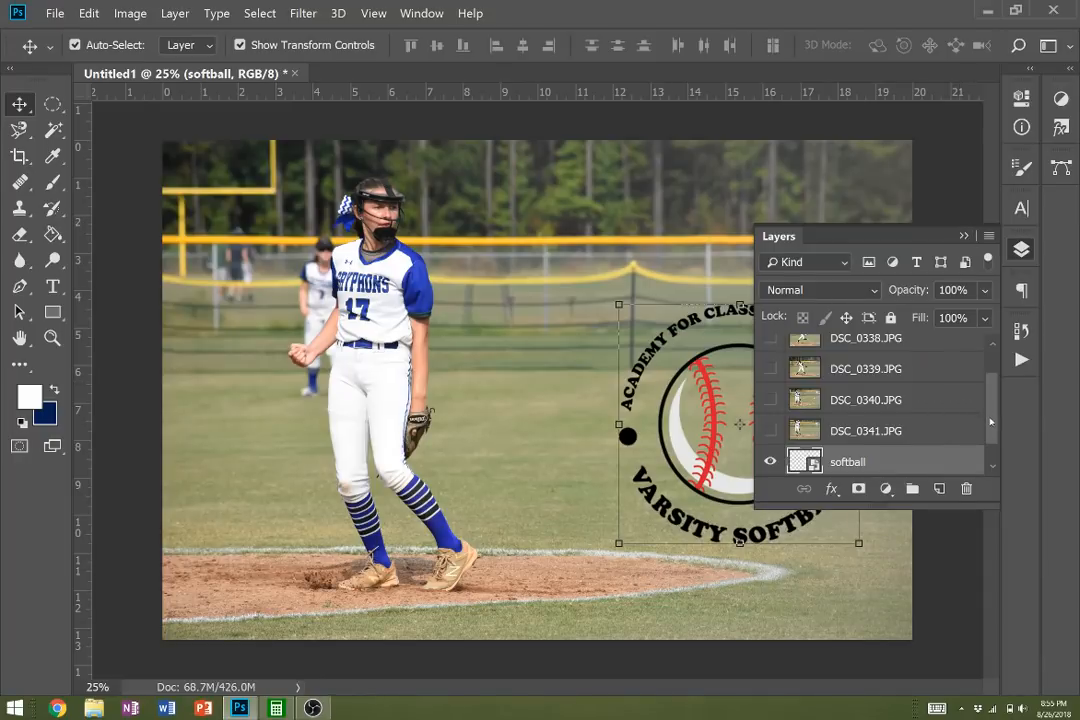
# - Select the adjacent softball and DSC_0342.JPG layers together
pyautogui.scroll(-1, 990, 422)
pyautogui.keyDown('shift'); pyautogui.click(905, 464); pyautogui.keyUp('shift')
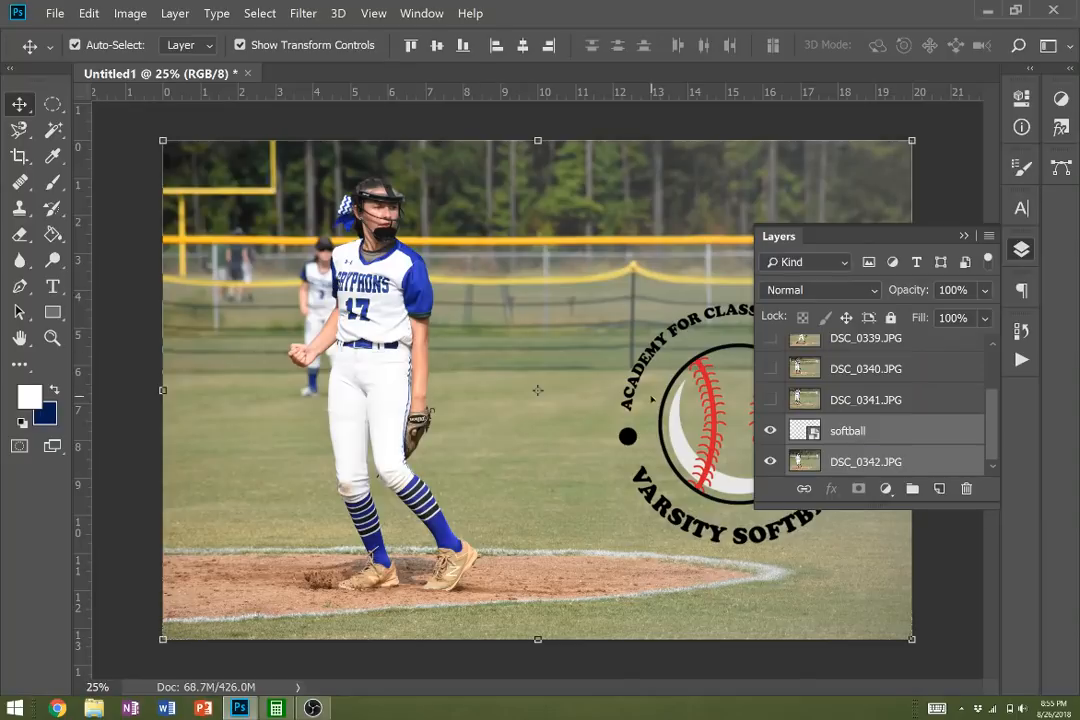
pyautogui.click(878, 437)
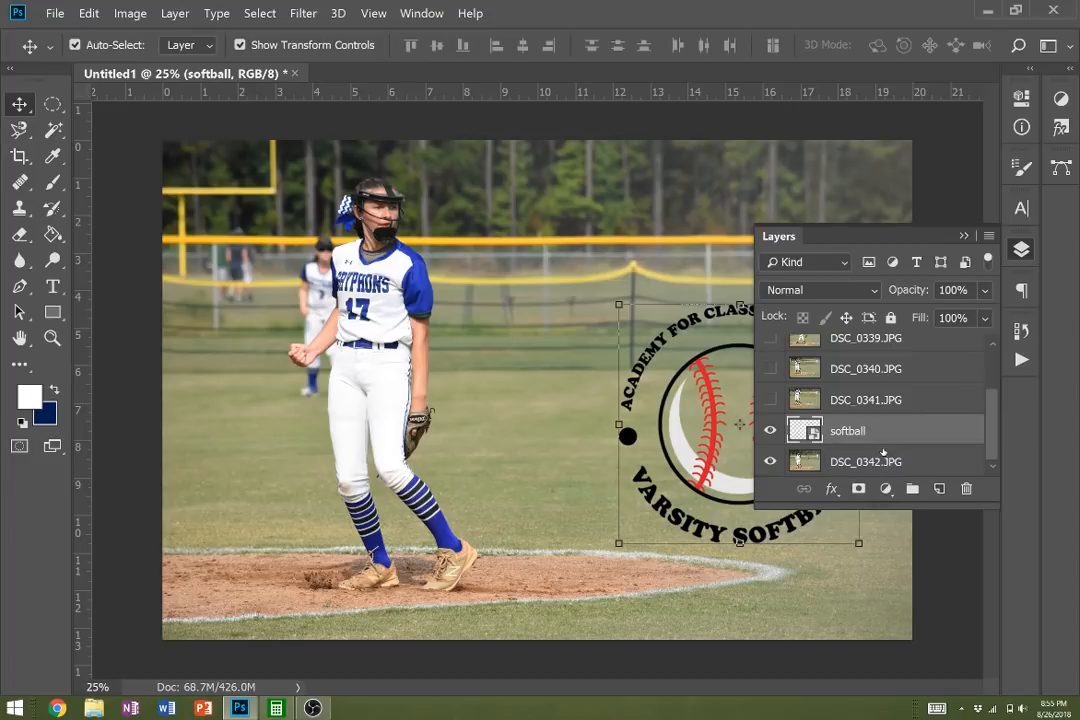
pyautogui.keyDown('shift'); pyautogui.click(866, 462); pyautogui.keyUp('shift')
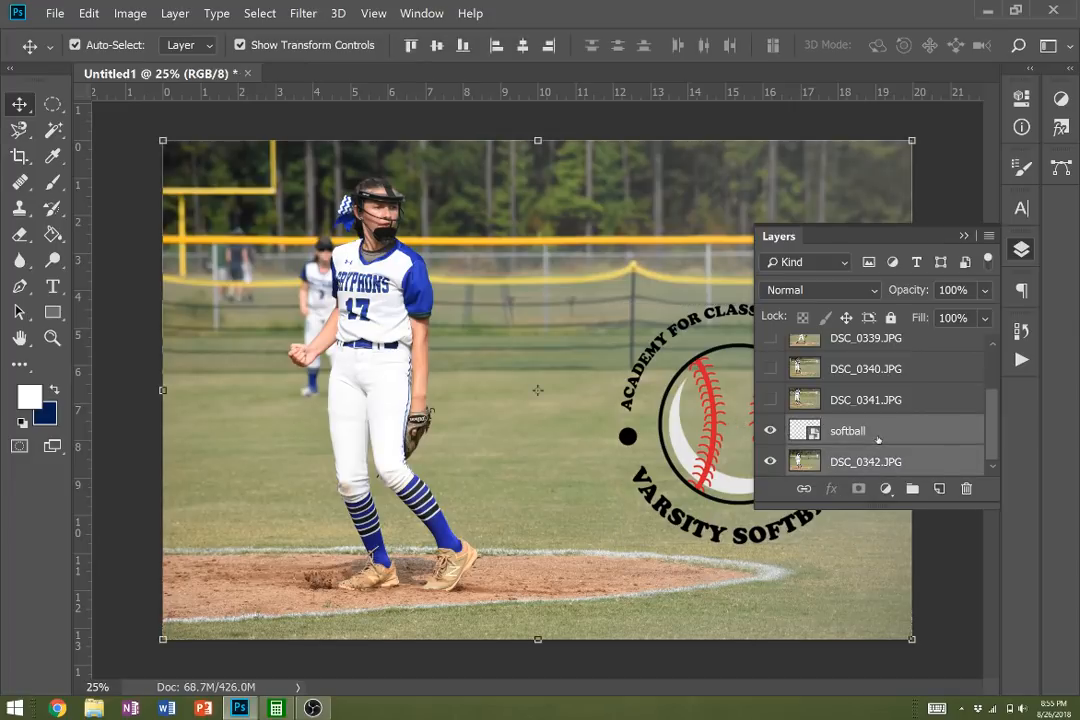
# - Select the non-adjacent softball and DSC_0340.JPG layers together, and replace that selection with DSC_0339.JPG alone
pyautogui.click(882, 438)
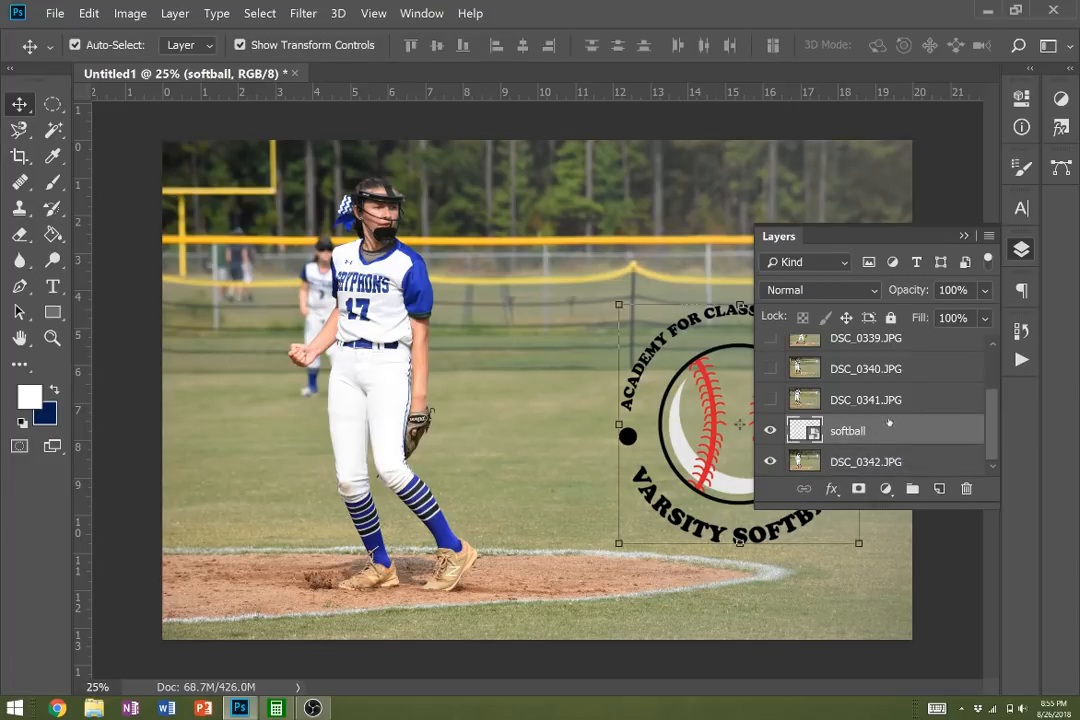
pyautogui.keyDown('ctrl'); pyautogui.click(880, 369); pyautogui.keyUp('ctrl')
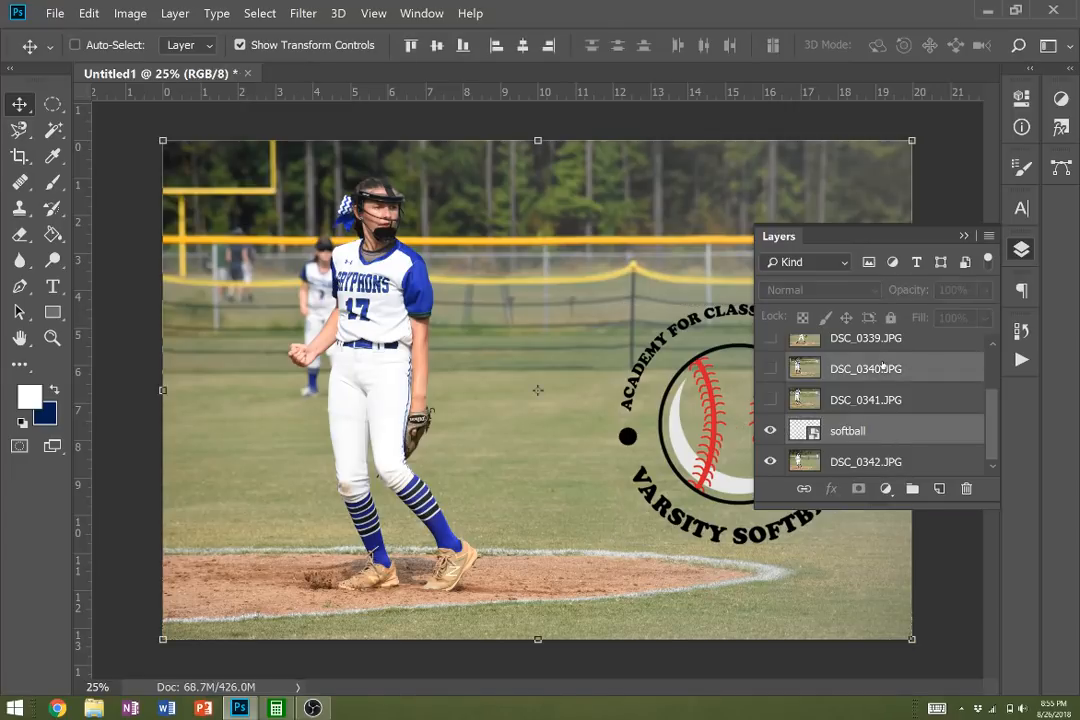
pyautogui.scroll(1, 990, 438)
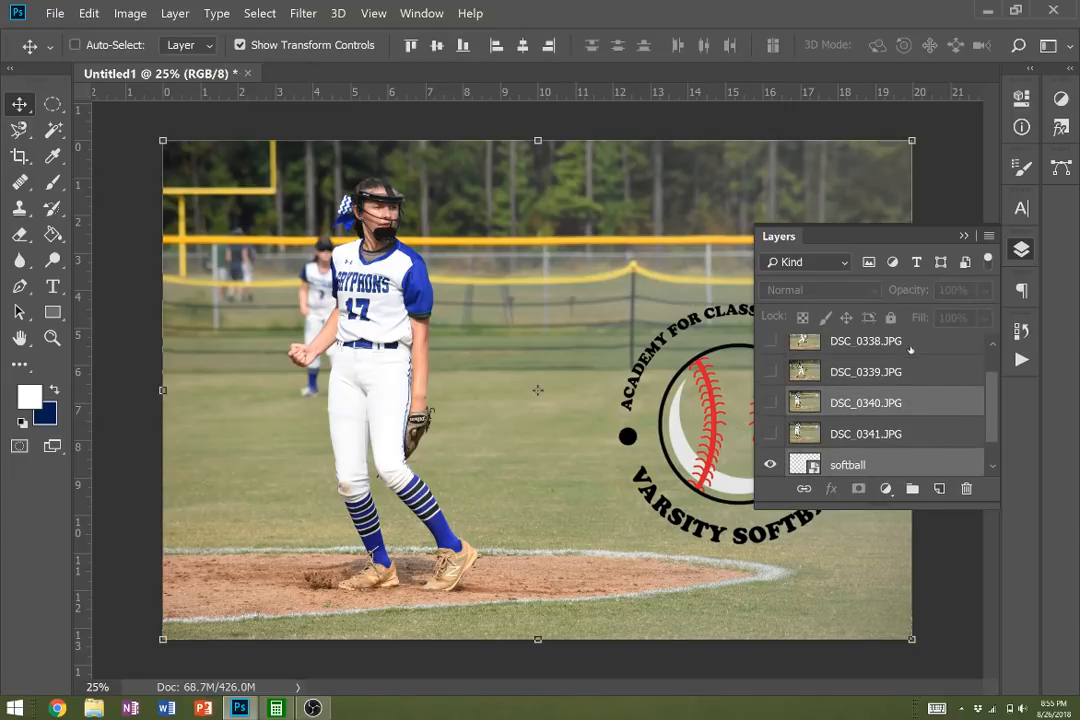
pyautogui.click(940, 380)
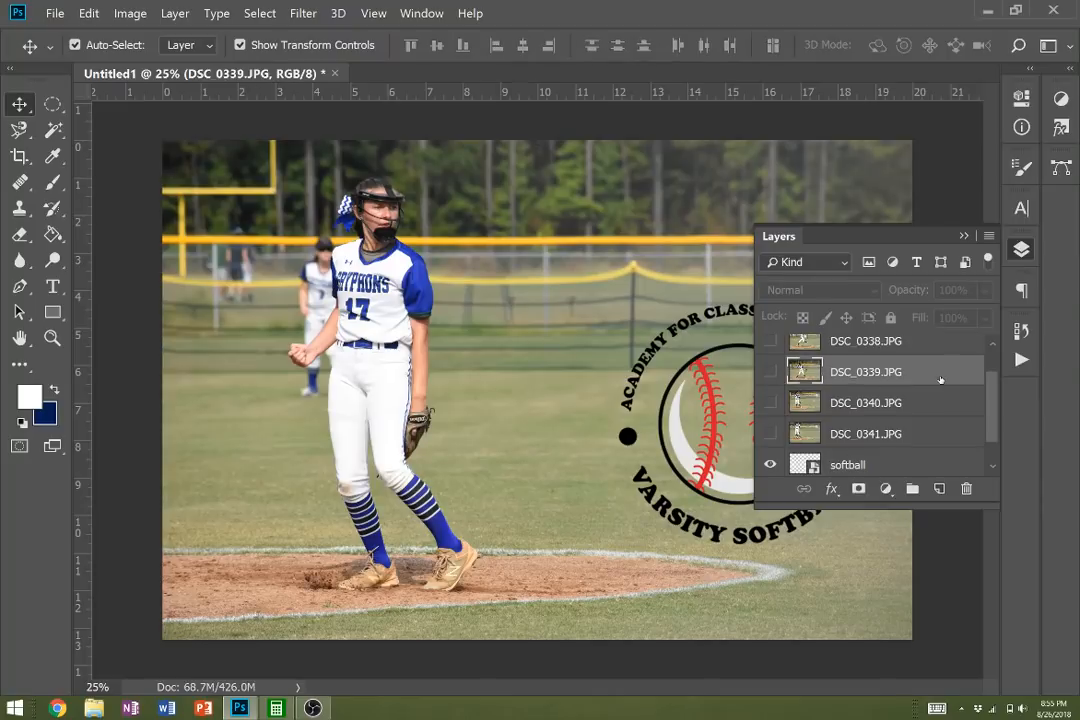
# - Make DSC_0342.JPG the only selected layer
pyautogui.moveTo(996, 432); pyautogui.dragTo(994, 455)
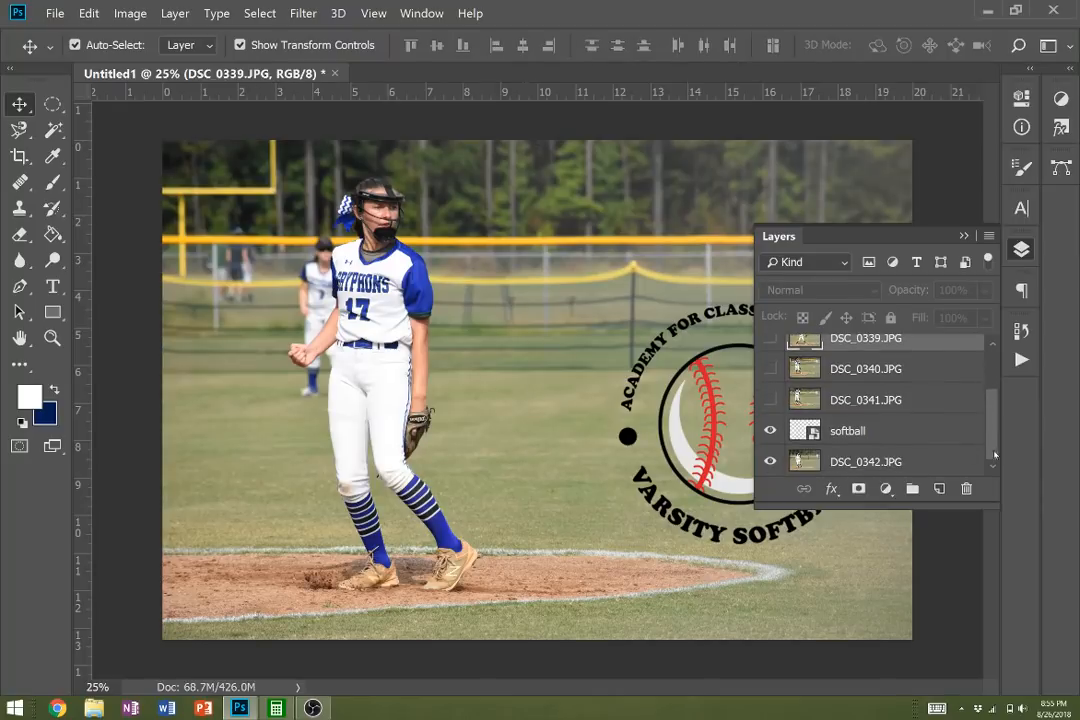
pyautogui.keyDown('shift'); pyautogui.click(930, 461); pyautogui.keyUp('shift')
pyautogui.click(918, 466)
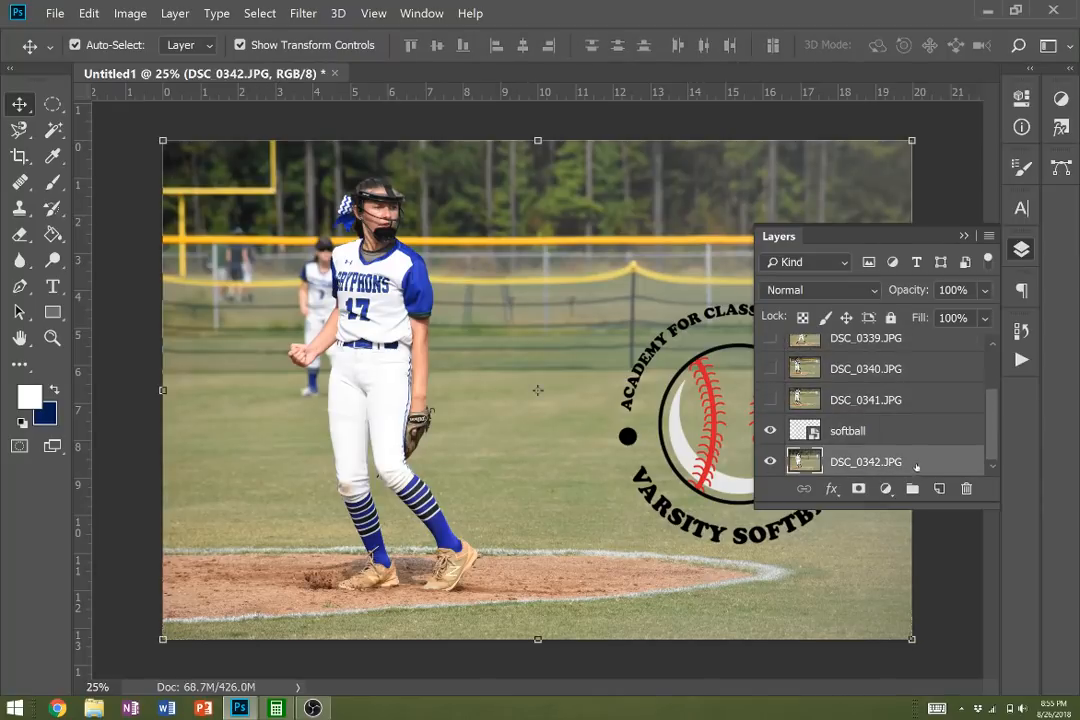
# - Select the softball and DSC_0342.JPG layers together and duplicate the pair within the Untitled1 document
pyautogui.click(890, 400)
pyautogui.click(884, 431)
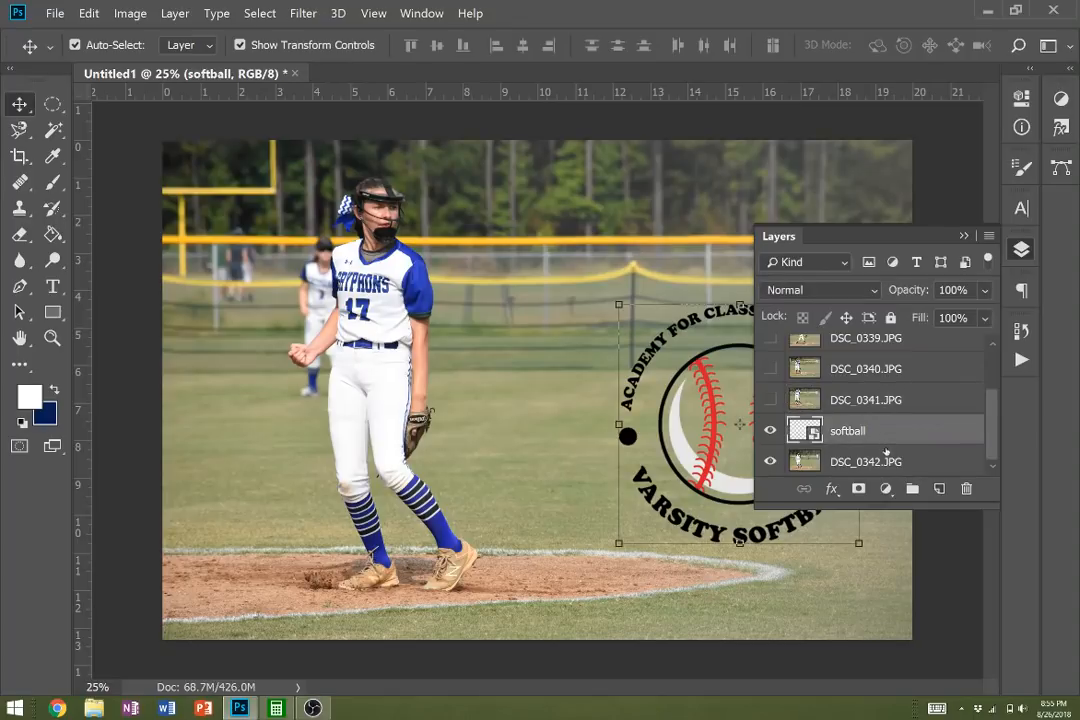
pyautogui.keyDown('shift'); pyautogui.click(888, 462); pyautogui.keyUp('shift')
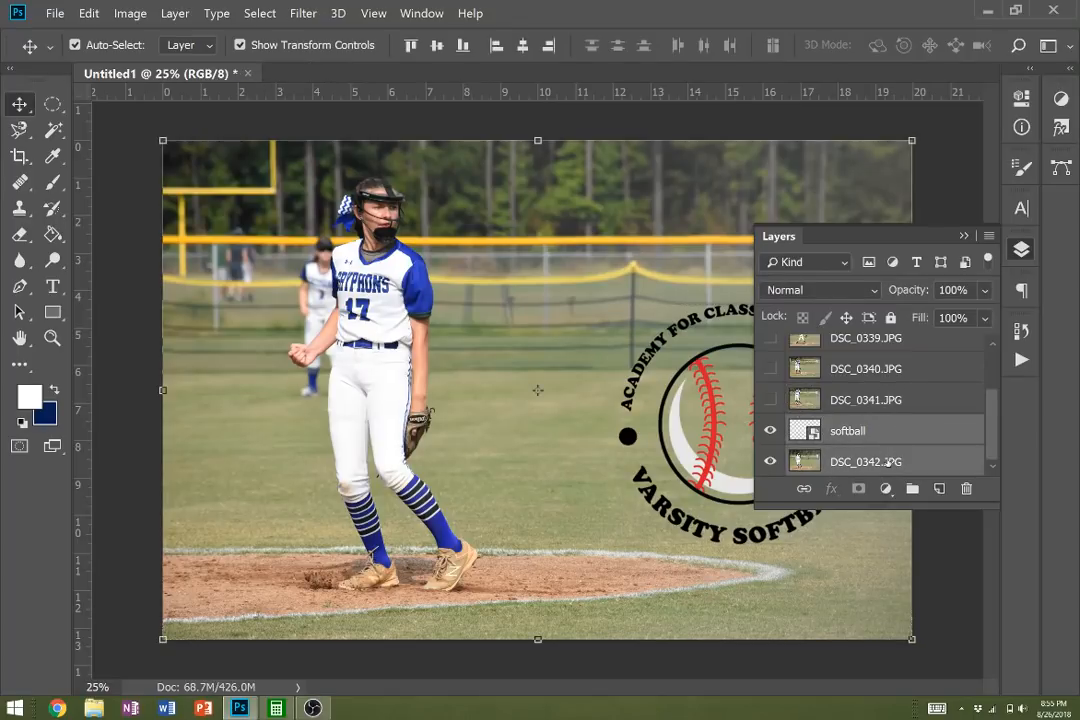
pyautogui.rightClick(890, 461)
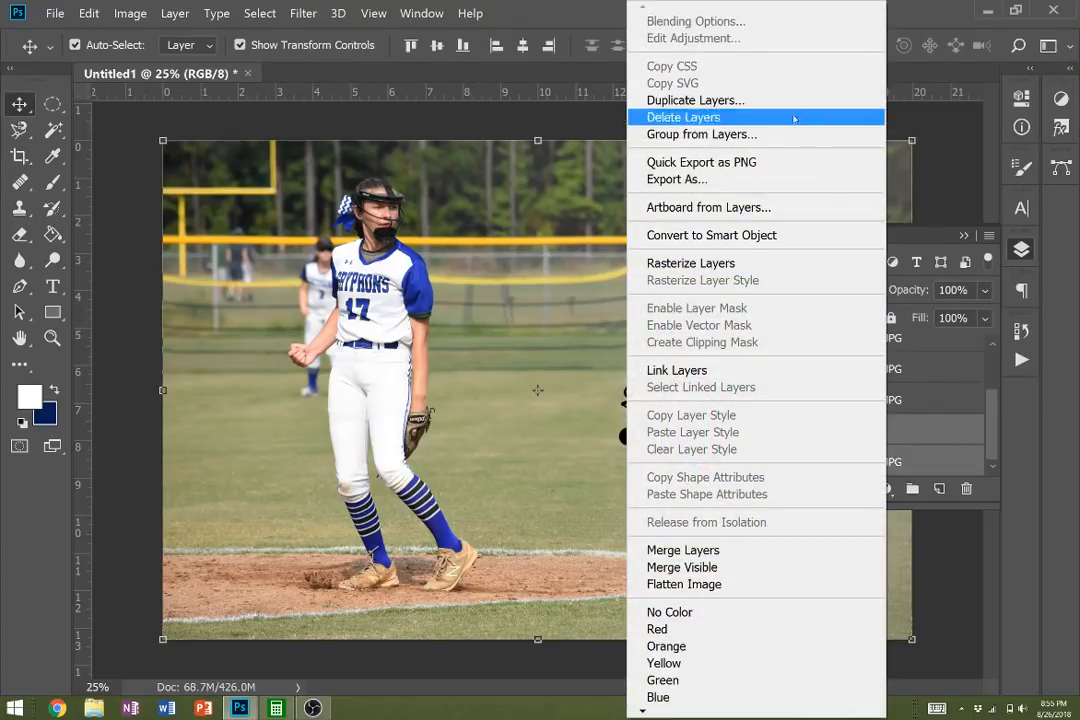
pyautogui.click(789, 101)
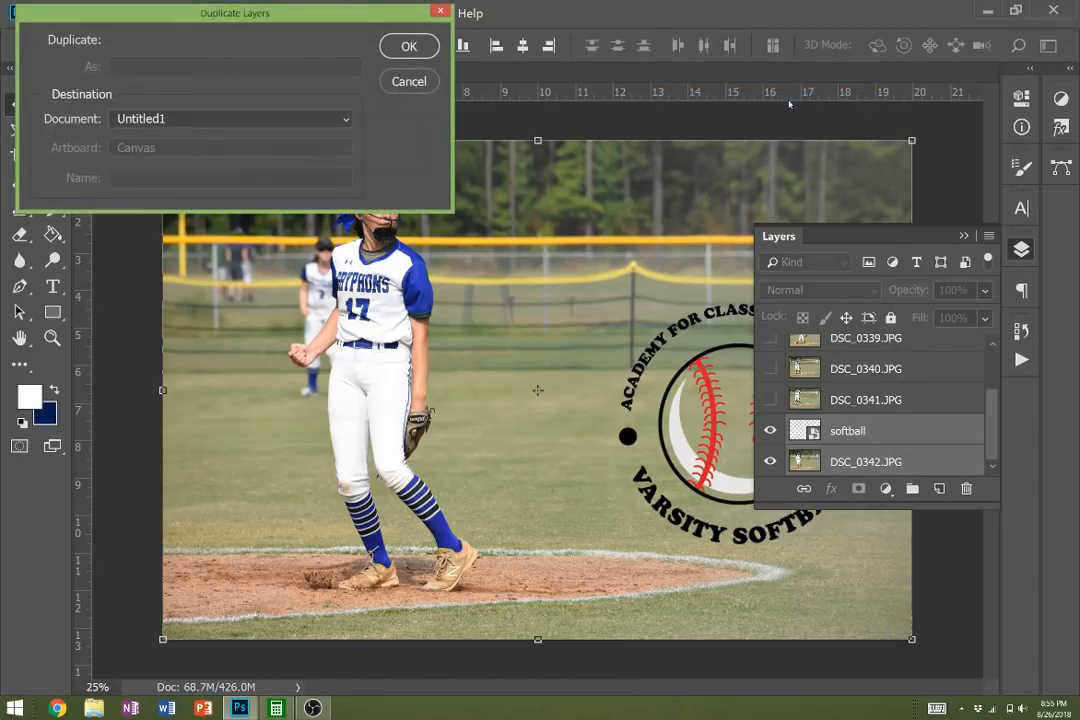
pyautogui.click(409, 46)
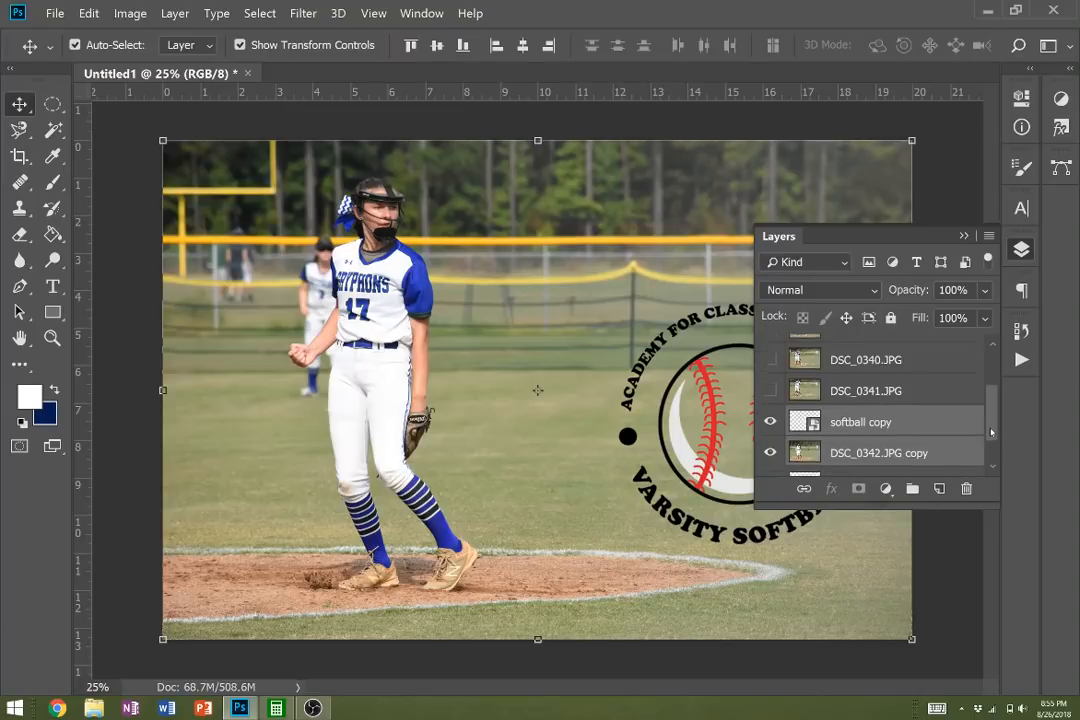
# - Select the four layers from softball copy down to DSC_0342.JPG and duplicate them in the same document
pyautogui.moveTo(990, 425); pyautogui.dragTo(993, 459)
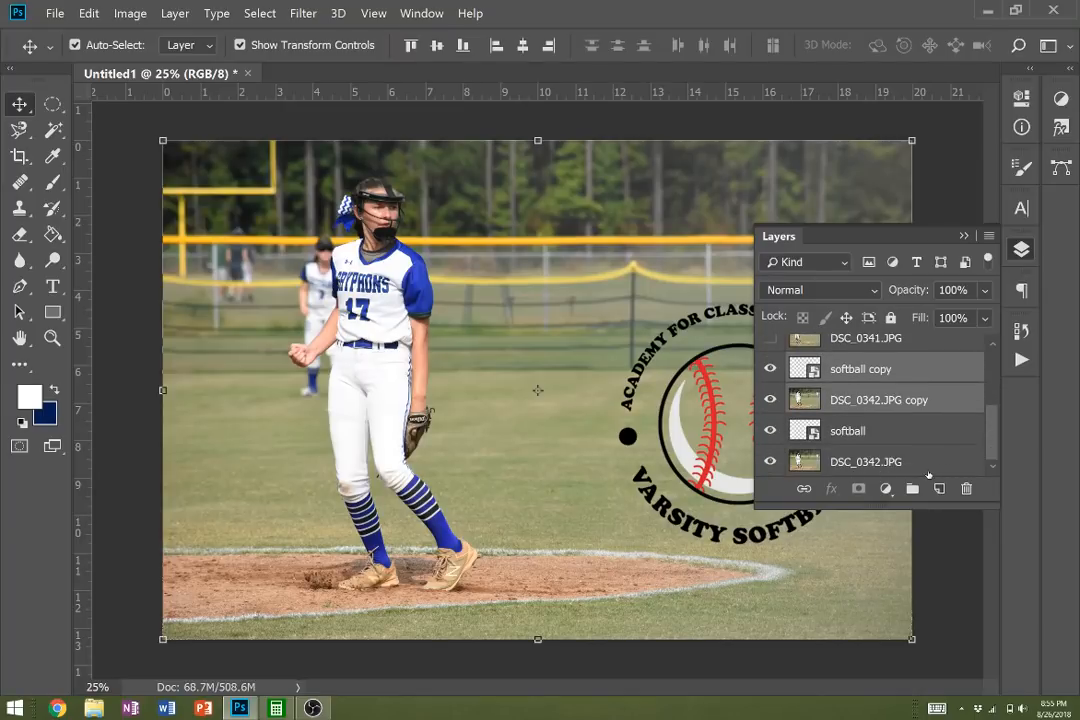
pyautogui.keyDown('shift'); pyautogui.click(928, 472); pyautogui.keyUp('shift')
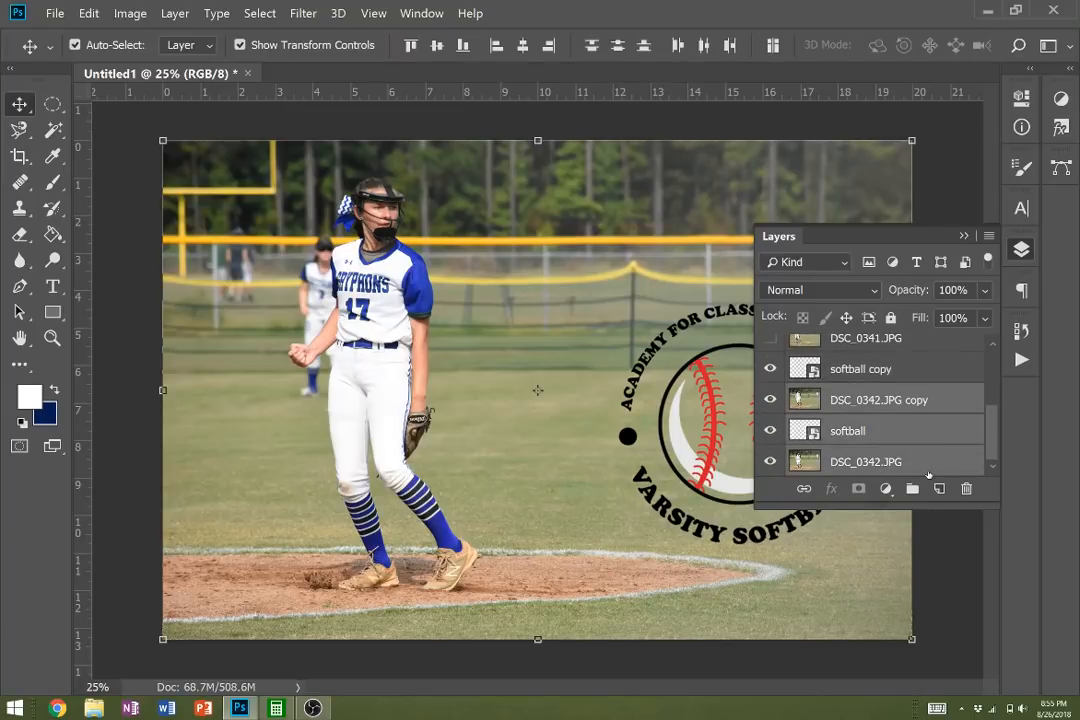
pyautogui.click(895, 373)
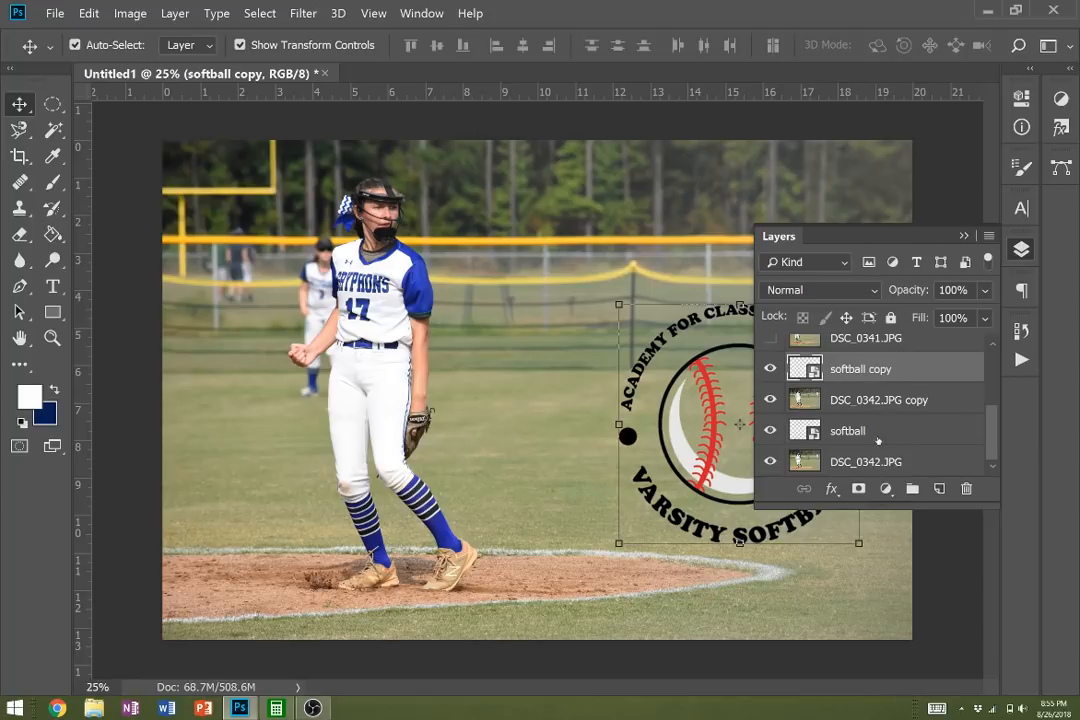
pyautogui.keyDown('shift'); pyautogui.click(877, 462); pyautogui.keyUp('shift')
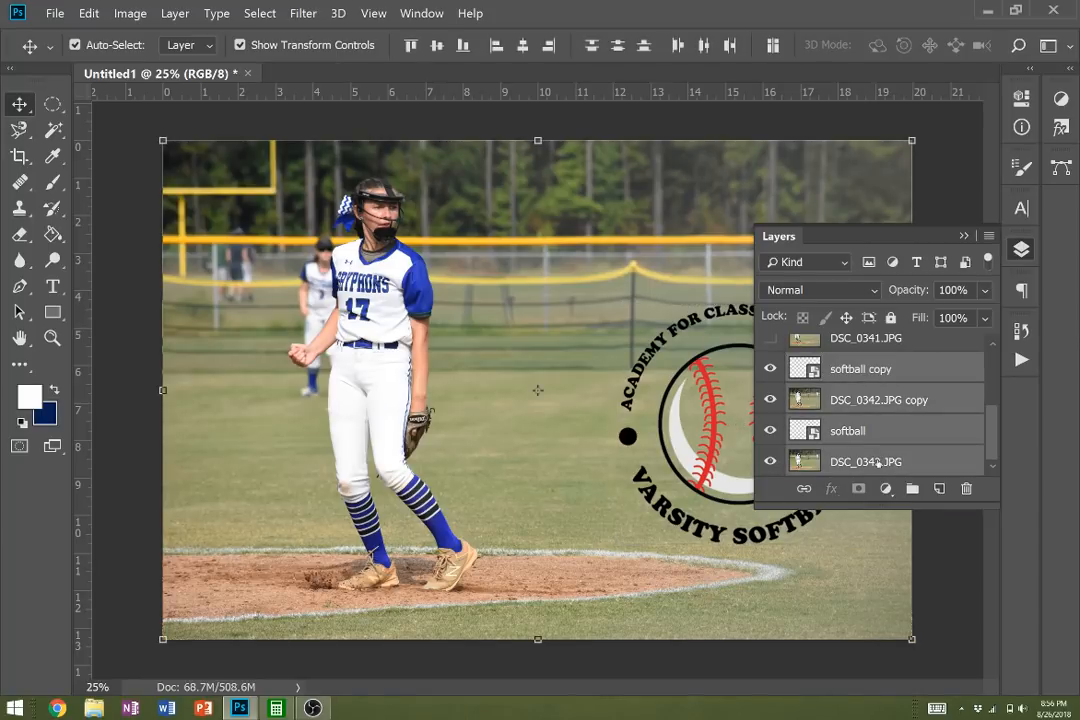
pyautogui.rightClick(877, 462)
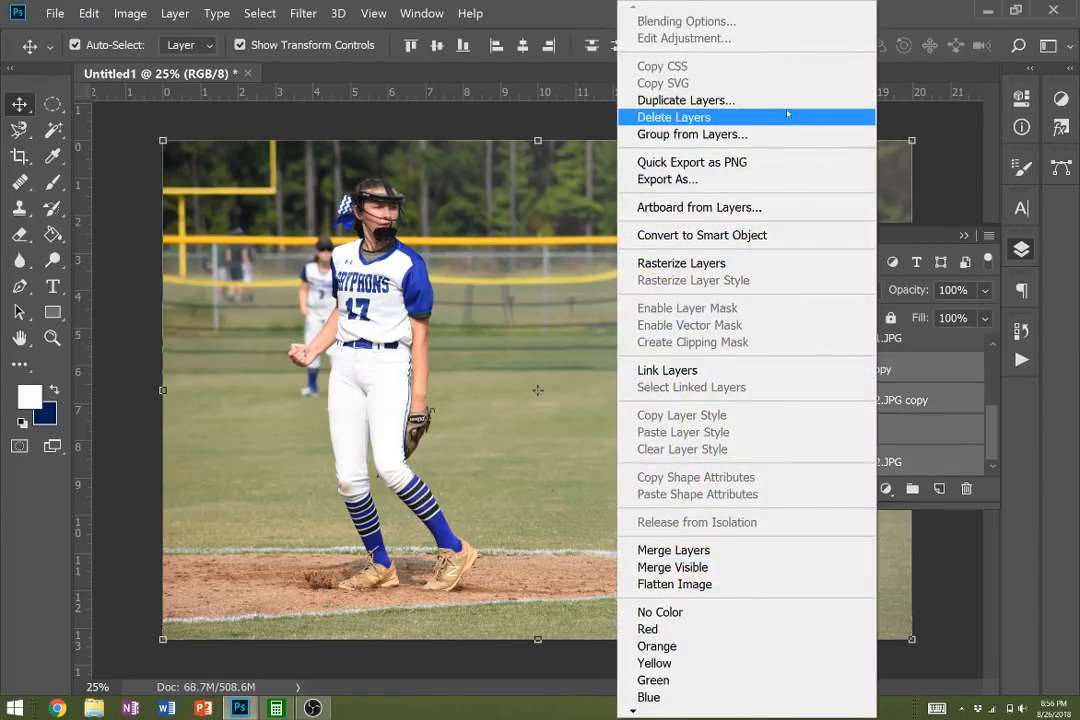
pyautogui.click(662, 99)
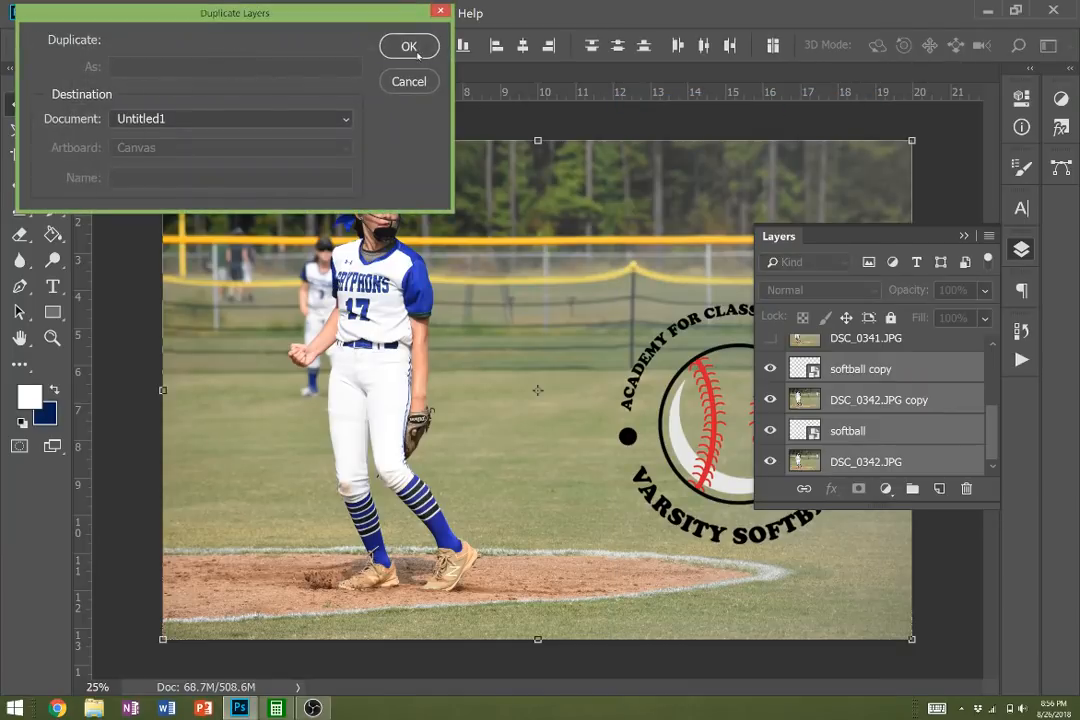
pyautogui.click(416, 52)
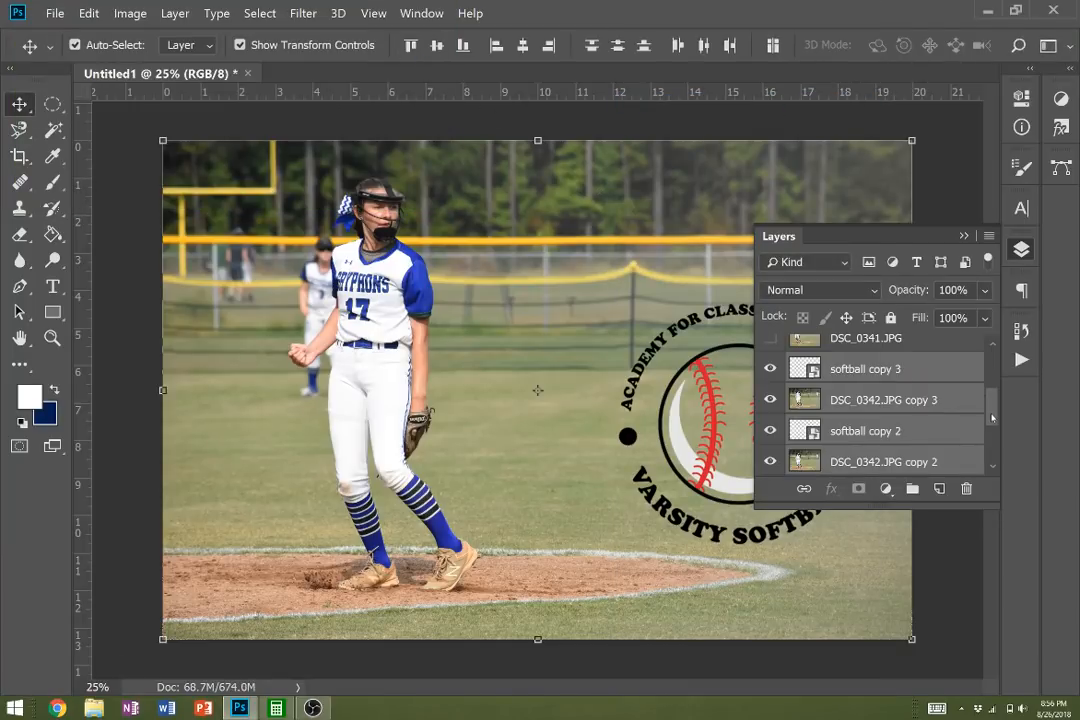
# - Select all eight layers from softball copy 3 down to DSC_0342.JPG, decline Sticky Keys and duplicate the layers in Untitled1
pyautogui.moveTo(992, 417); pyautogui.dragTo(1012, 462)
pyautogui.click(940, 405)
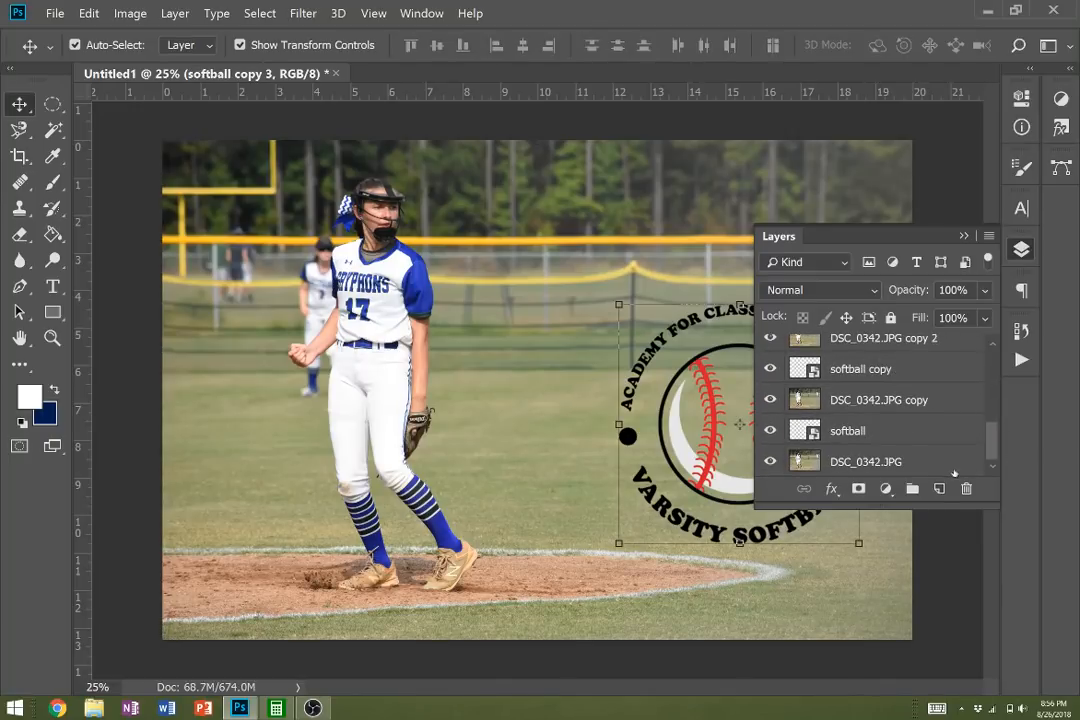
pyautogui.keyDown('shift'); pyautogui.click(934, 471); pyautogui.keyUp('shift')
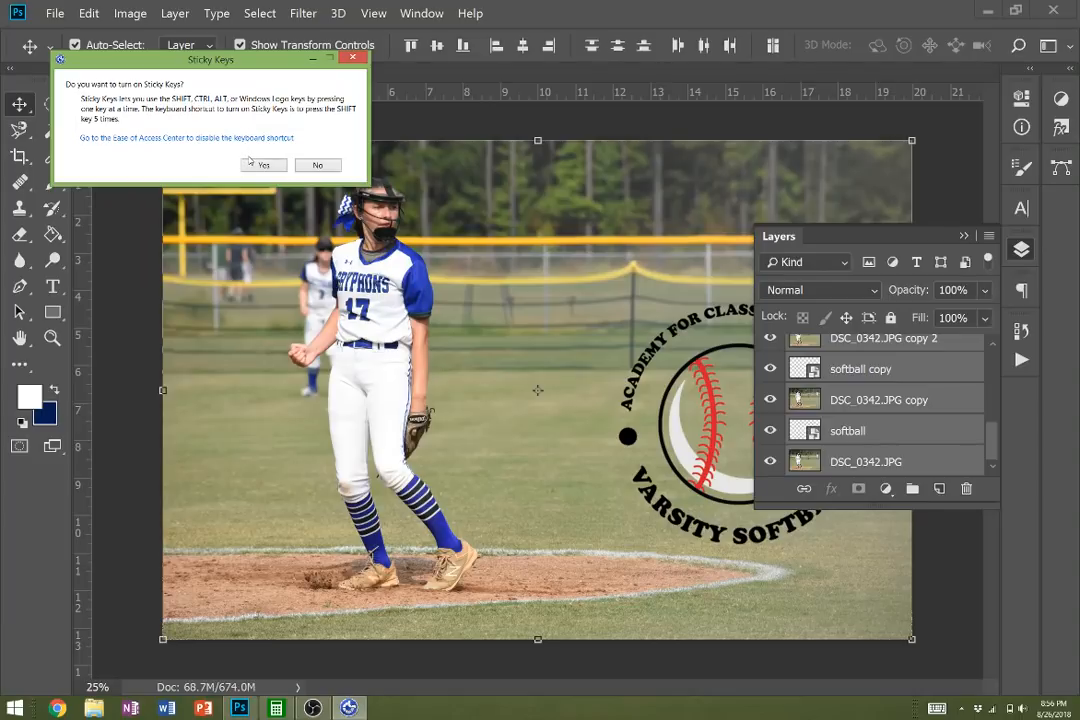
pyautogui.click(317, 166)
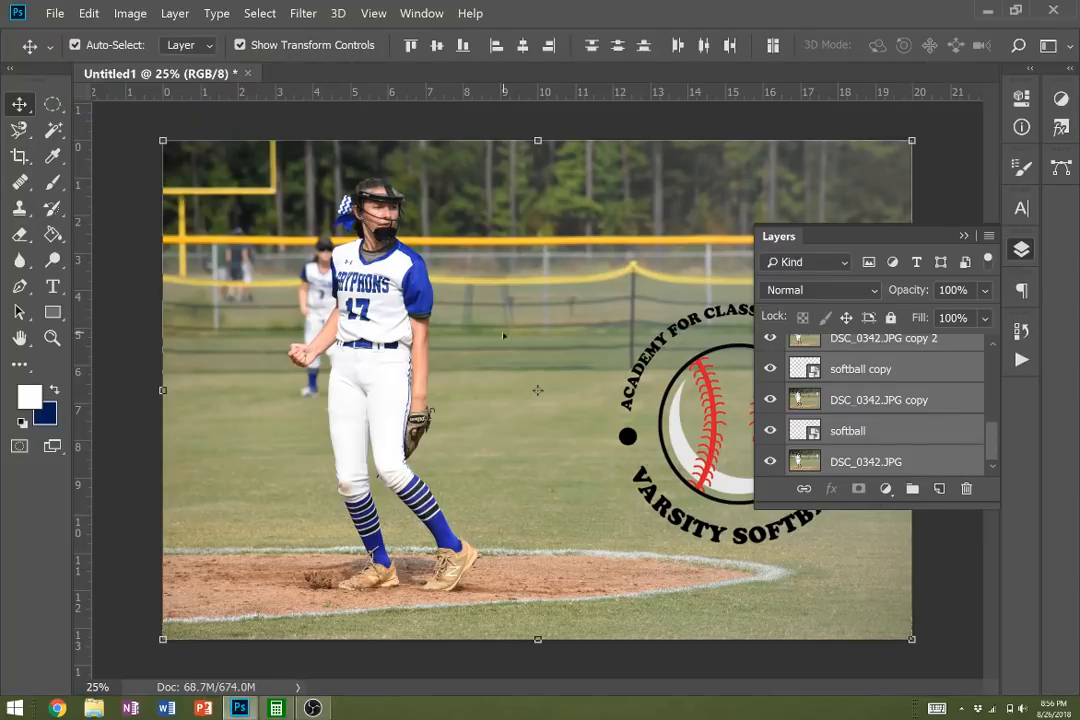
pyautogui.moveTo(993, 457); pyautogui.dragTo(1003, 413)
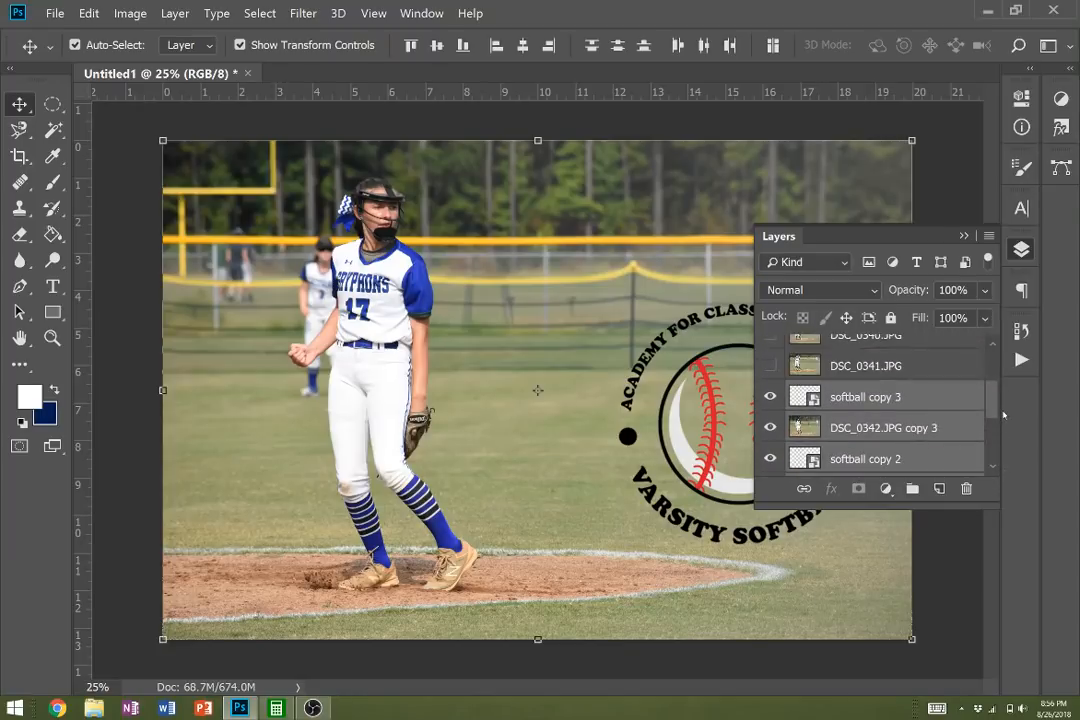
pyautogui.rightClick(934, 424)
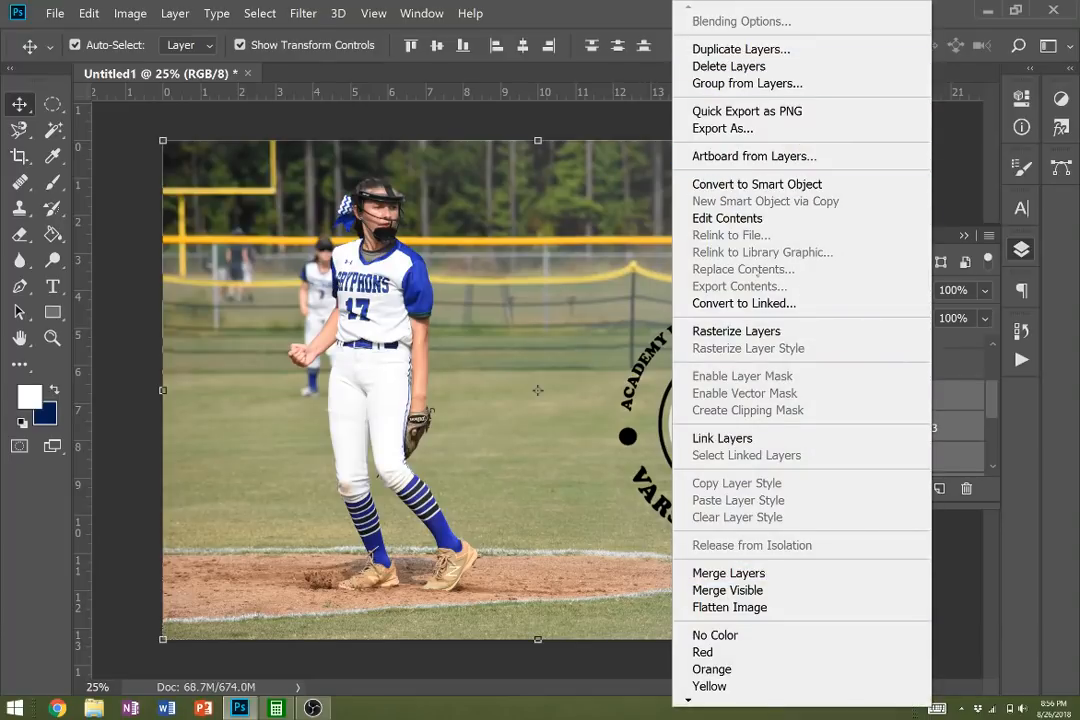
pyautogui.click(750, 48)
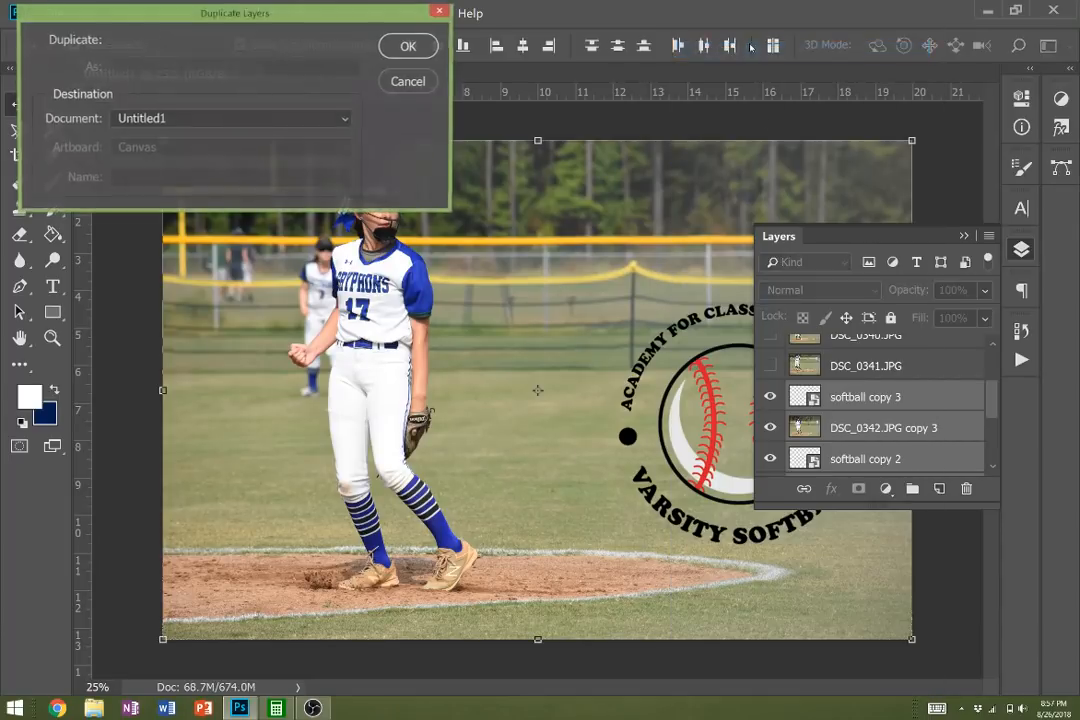
pyautogui.click(408, 46)
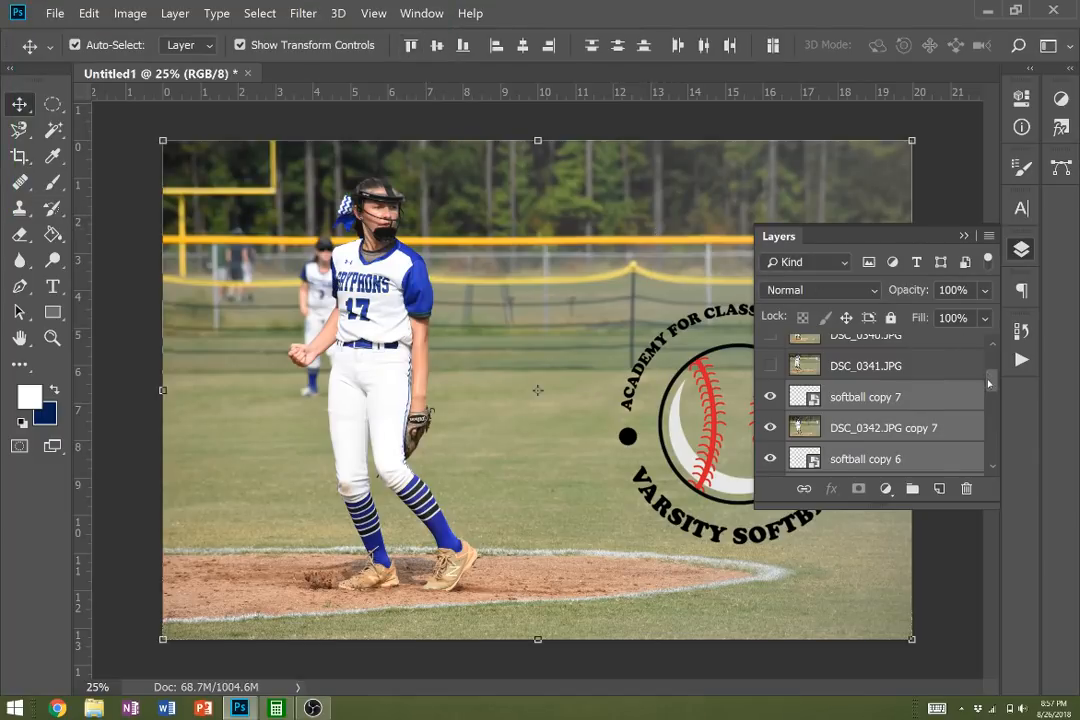
# - Select the six layers from softball copy 7 down to DSC_0342.JPG copy 5 and duplicate them in Untitled1
pyautogui.click(957, 407)
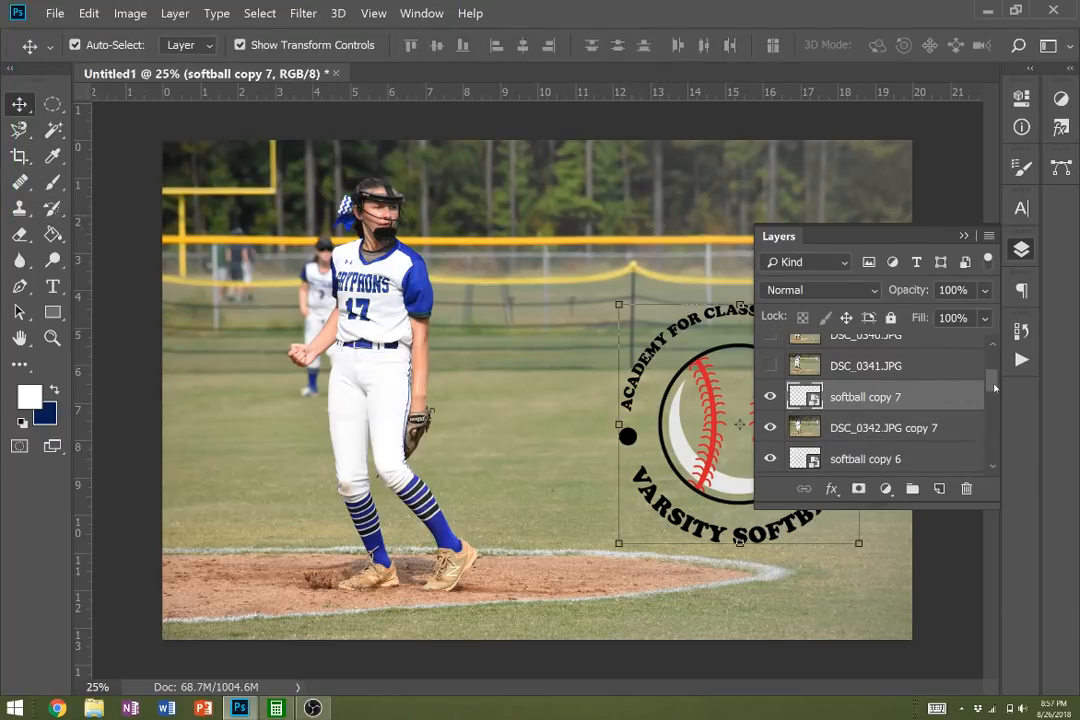
pyautogui.scroll(-5, 995, 388)
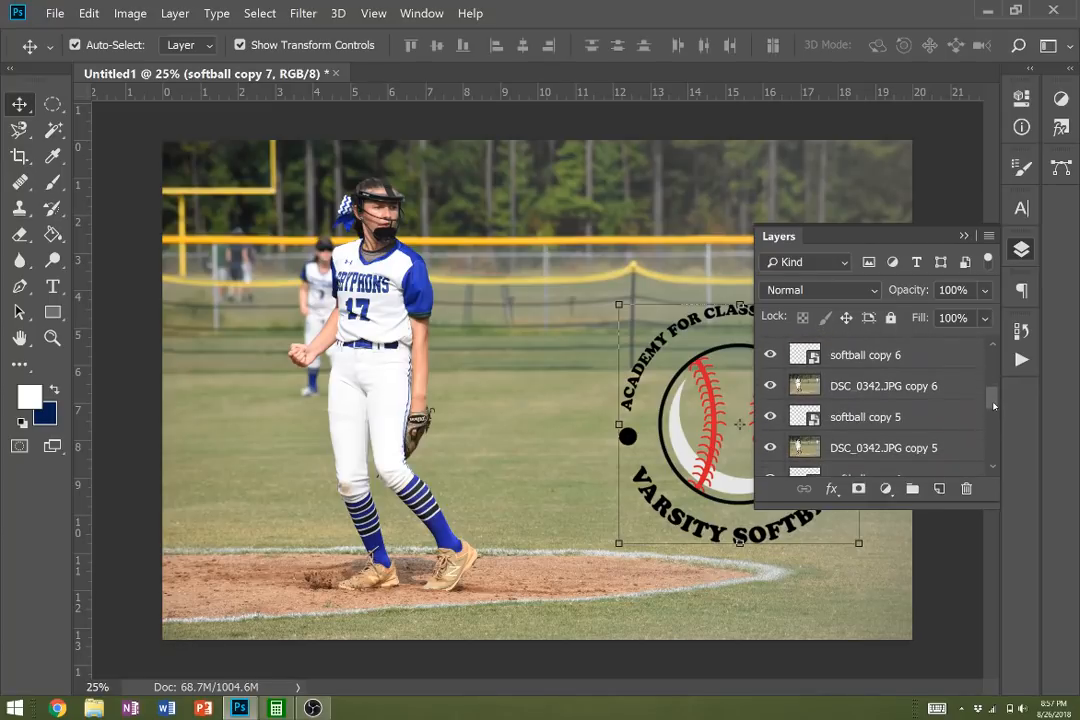
pyautogui.keyDown('shift'); pyautogui.click(919, 449); pyautogui.keyUp('shift')
pyautogui.rightClick(919, 449)
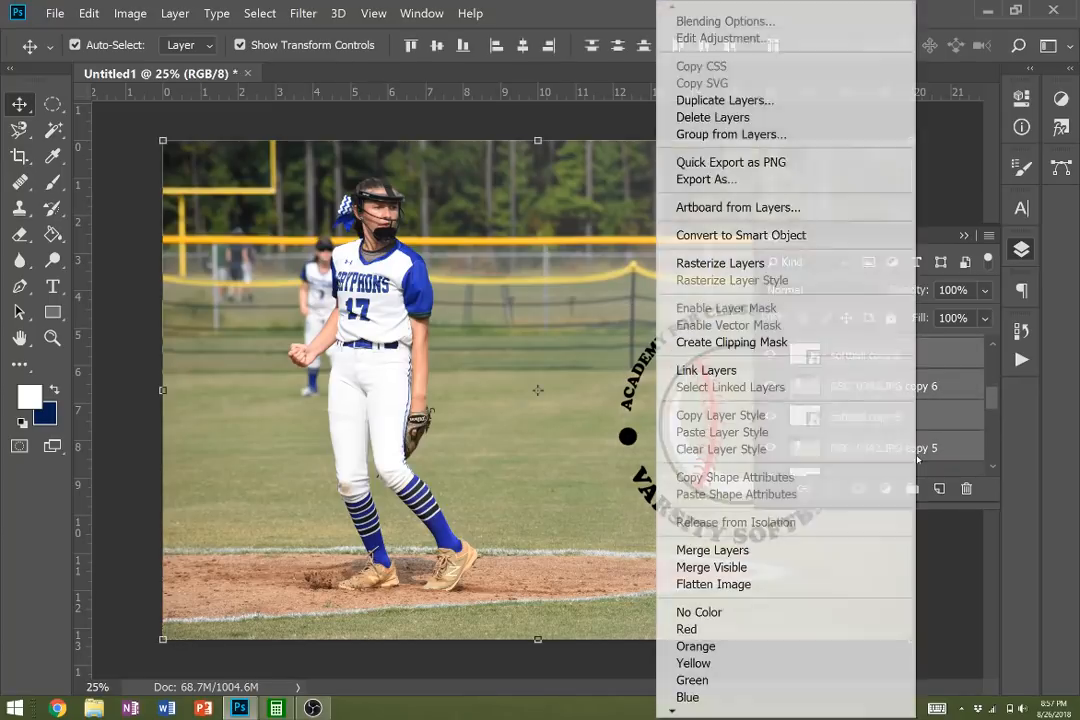
pyautogui.click(765, 100)
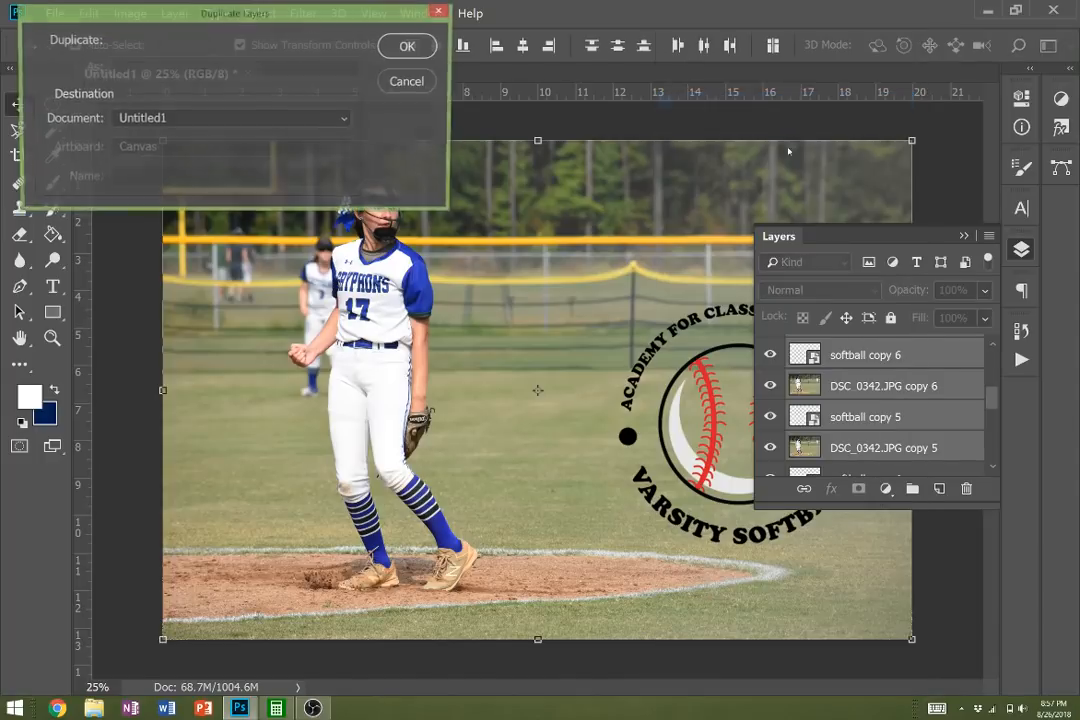
pyautogui.click(409, 46)
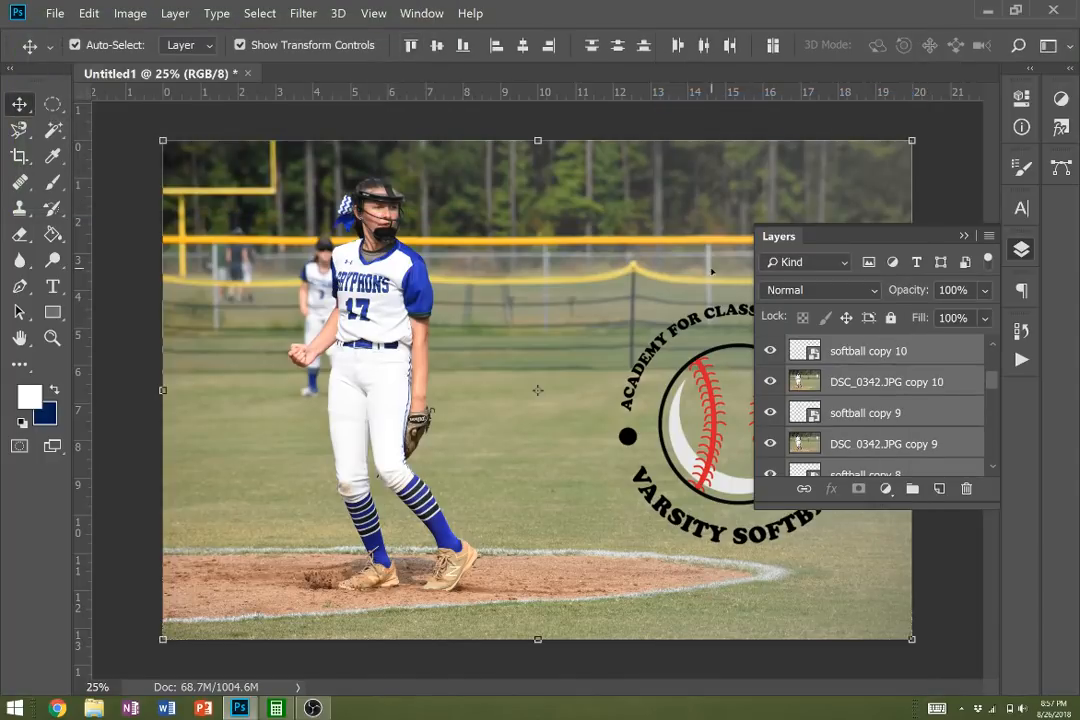
# - Duplicate the DSC_0342.JPG copy 10 layer on its own within Untitled1, keeping the default name
pyautogui.click(935, 355)
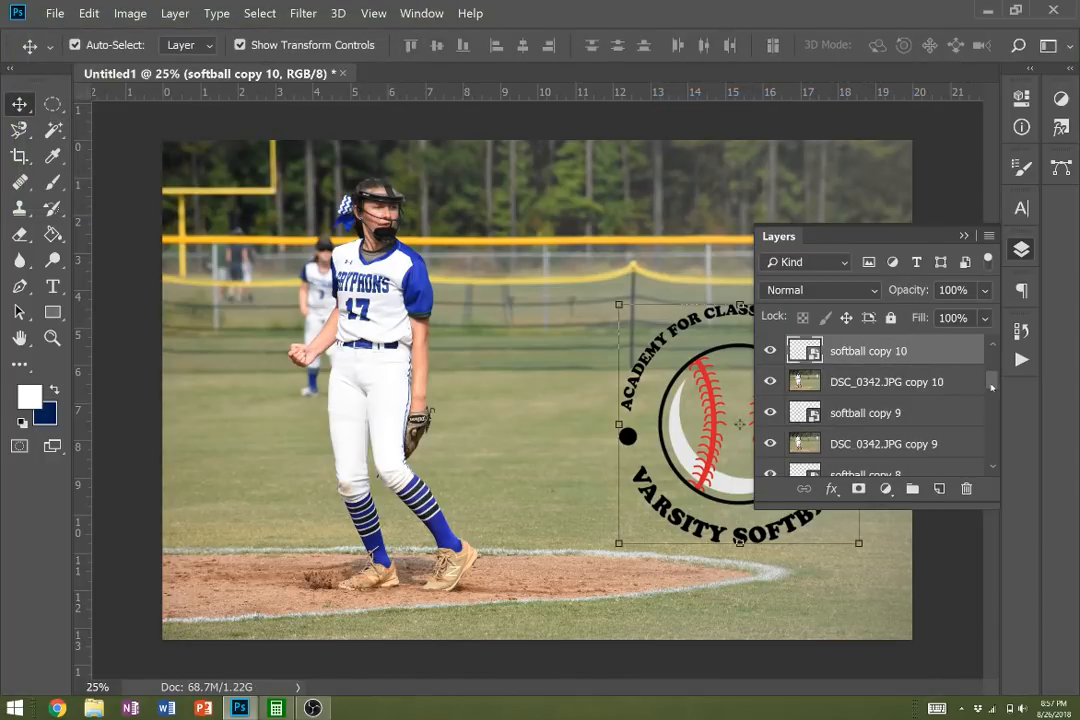
pyautogui.scroll(-2, 992, 410)
pyautogui.scroll(-5, 992, 430)
pyautogui.moveTo(991, 460); pyautogui.dragTo(986, 385)
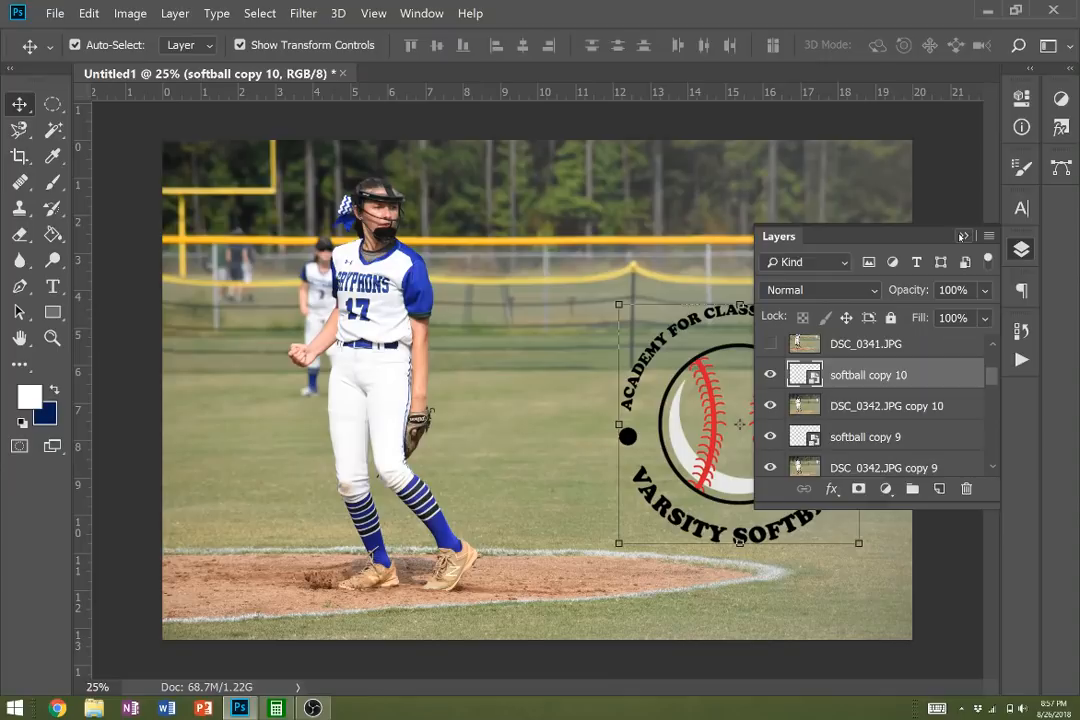
pyautogui.click(911, 405)
pyautogui.rightClick(911, 405)
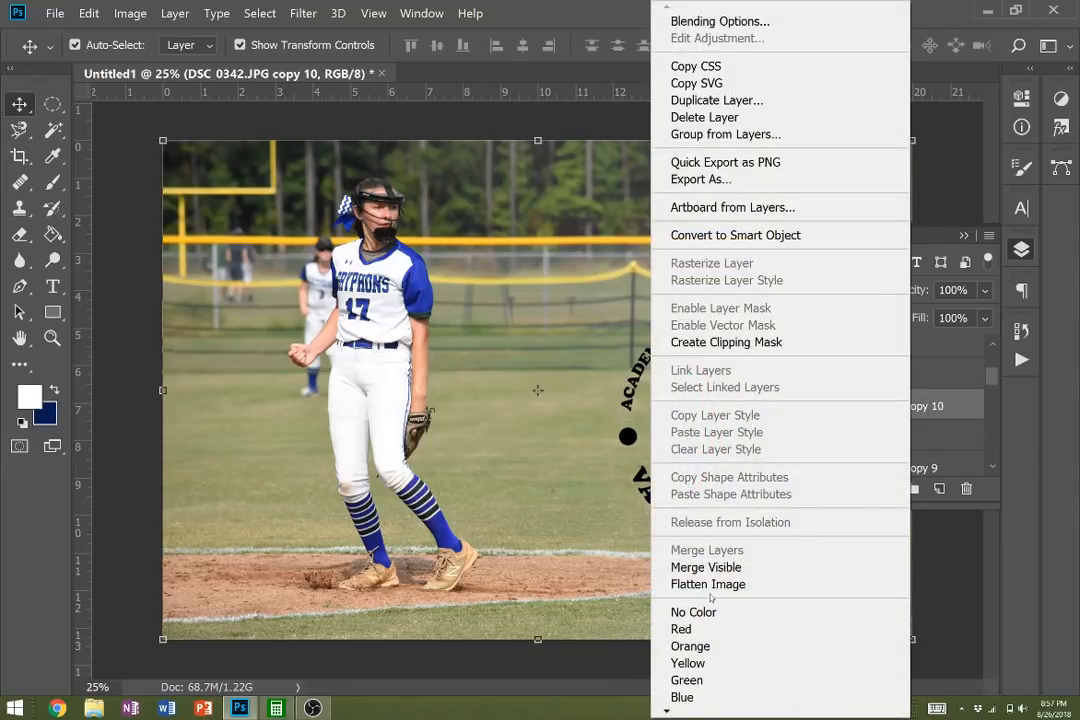
pyautogui.click(943, 418)
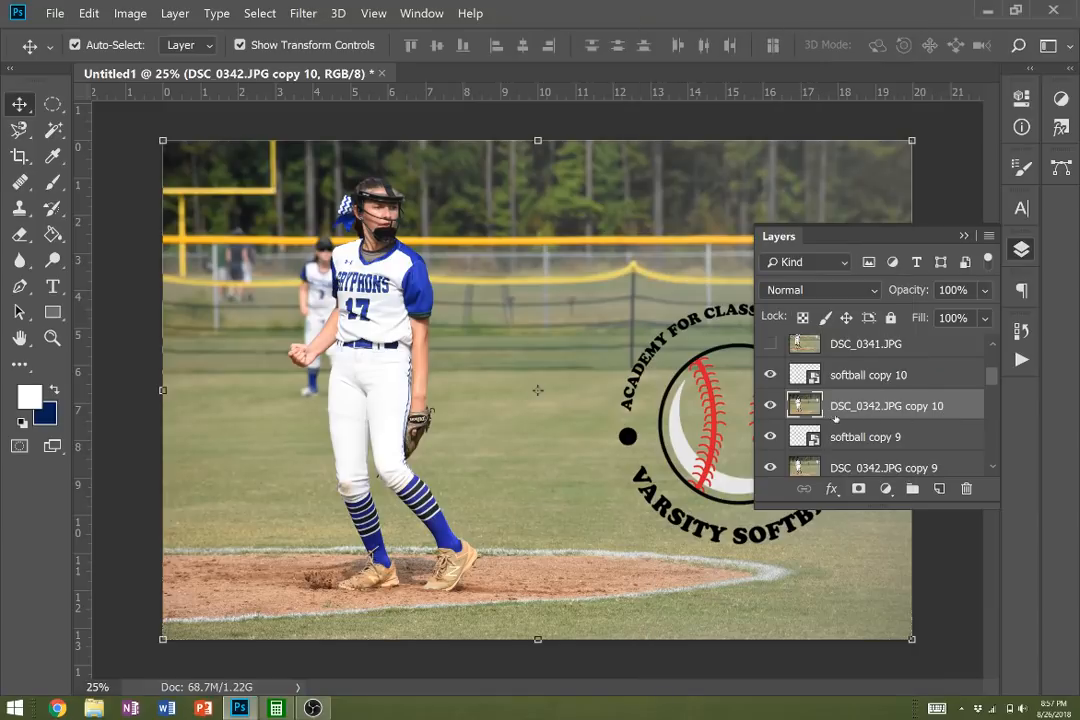
pyautogui.rightClick(915, 409)
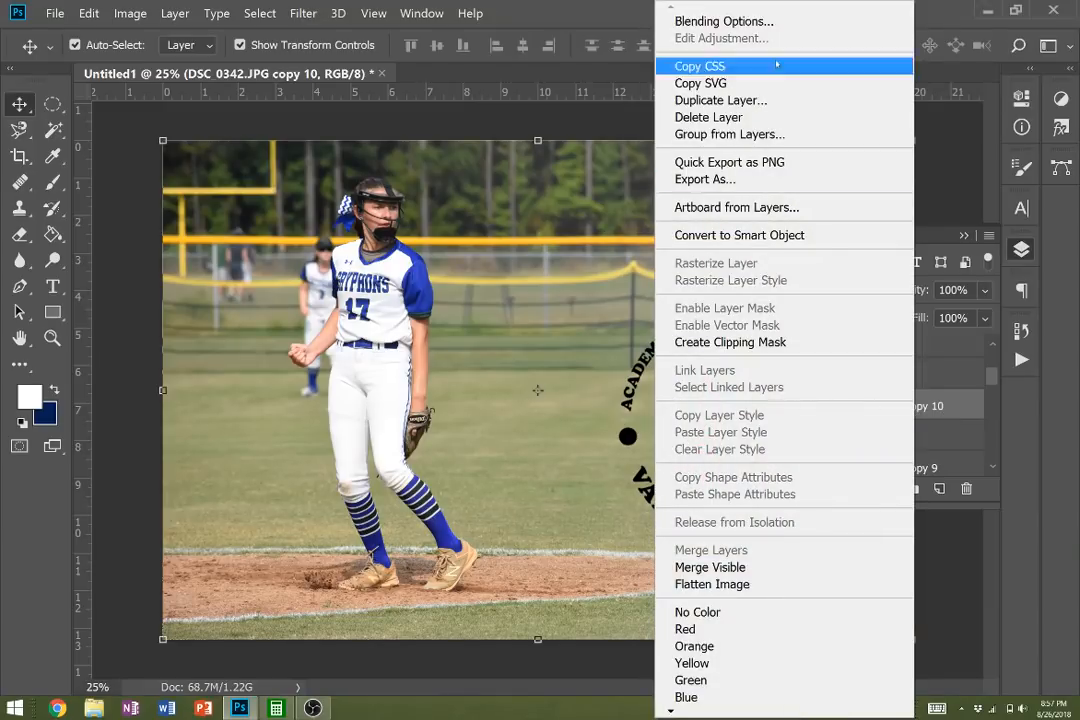
pyautogui.click(740, 100)
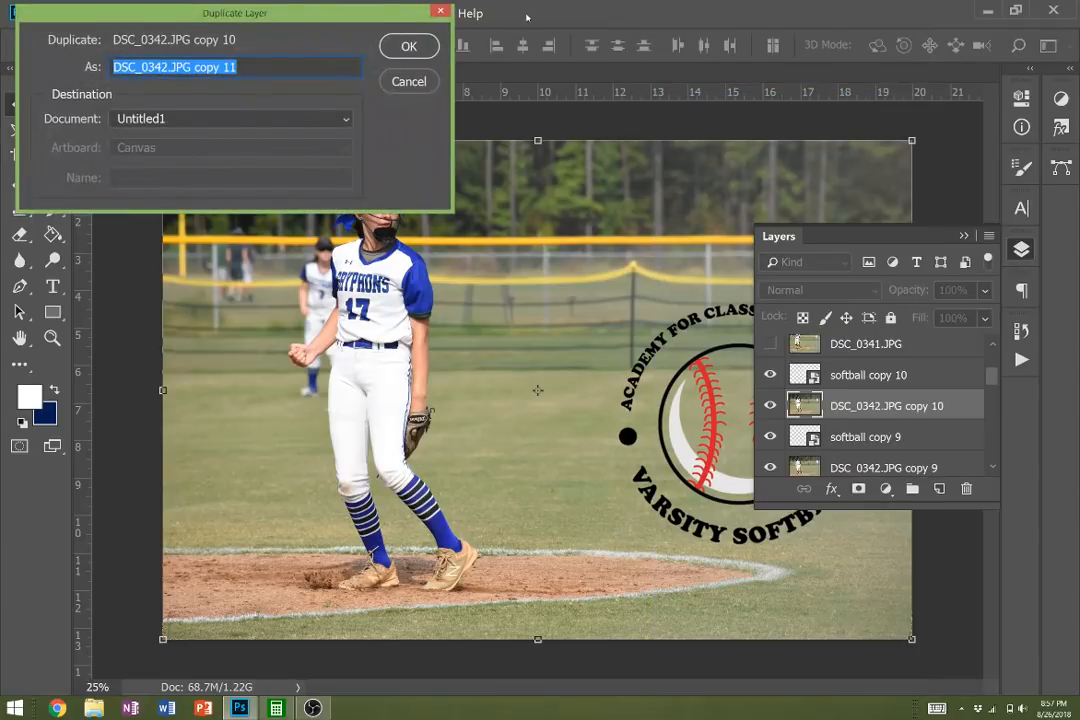
pyautogui.press('Return')
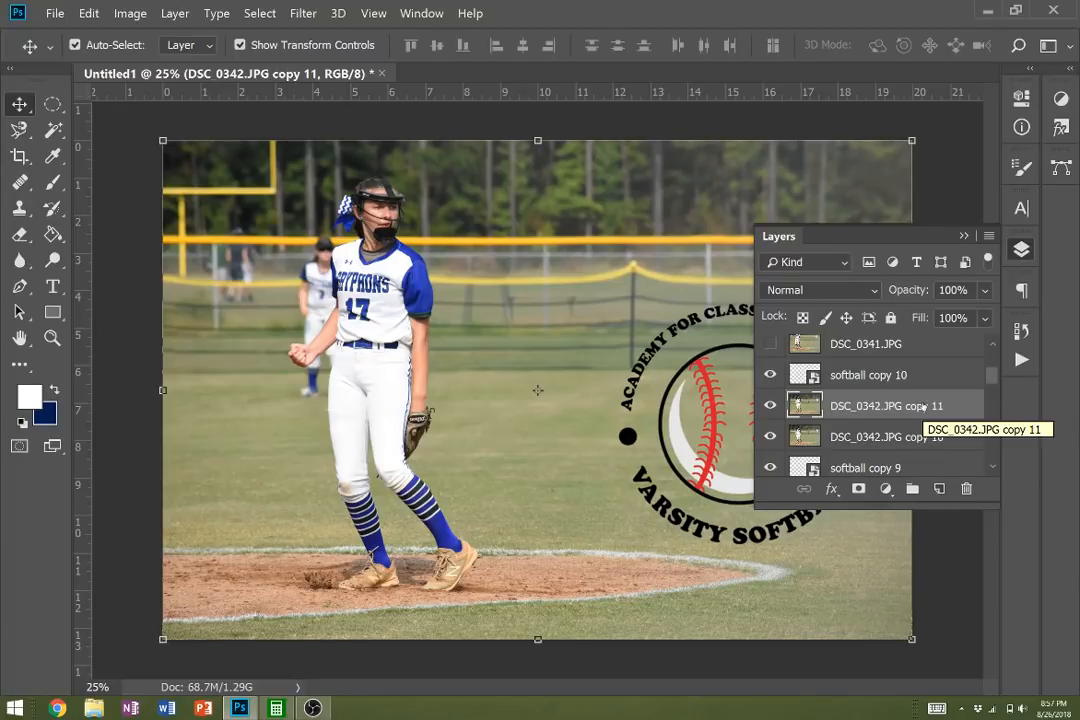
# - Move the DSC_0342.JPG copy 11 layer directly above softball copy 10 and hide it
pyautogui.moveTo(922, 407); pyautogui.dragTo(883, 373)
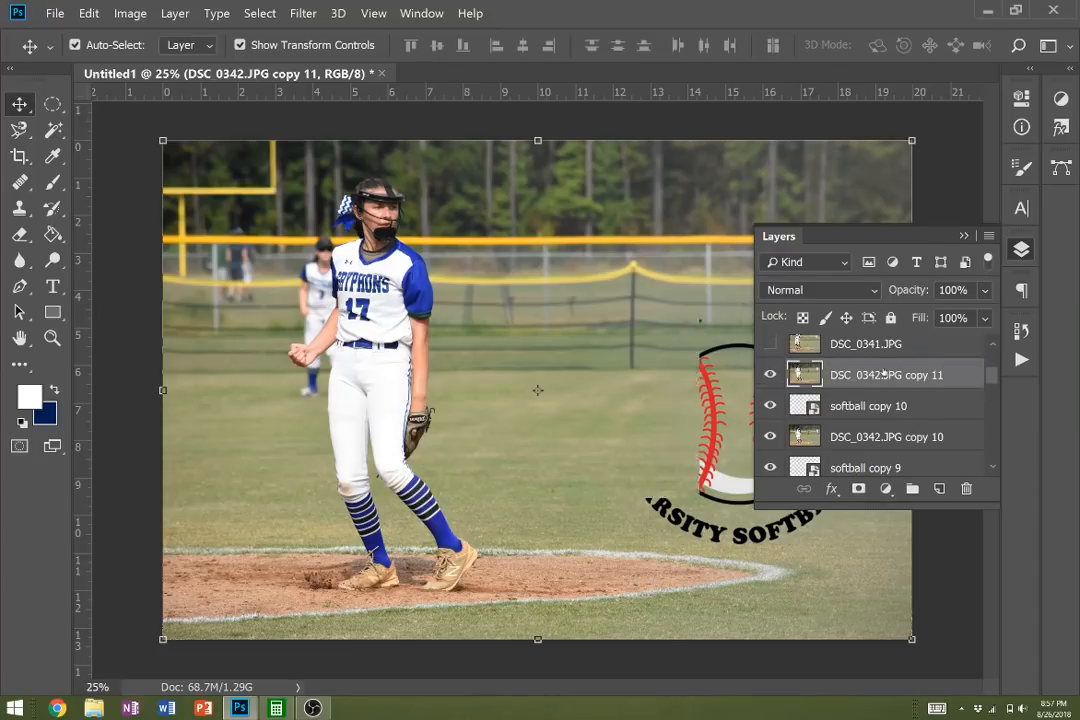
pyautogui.click(860, 405)
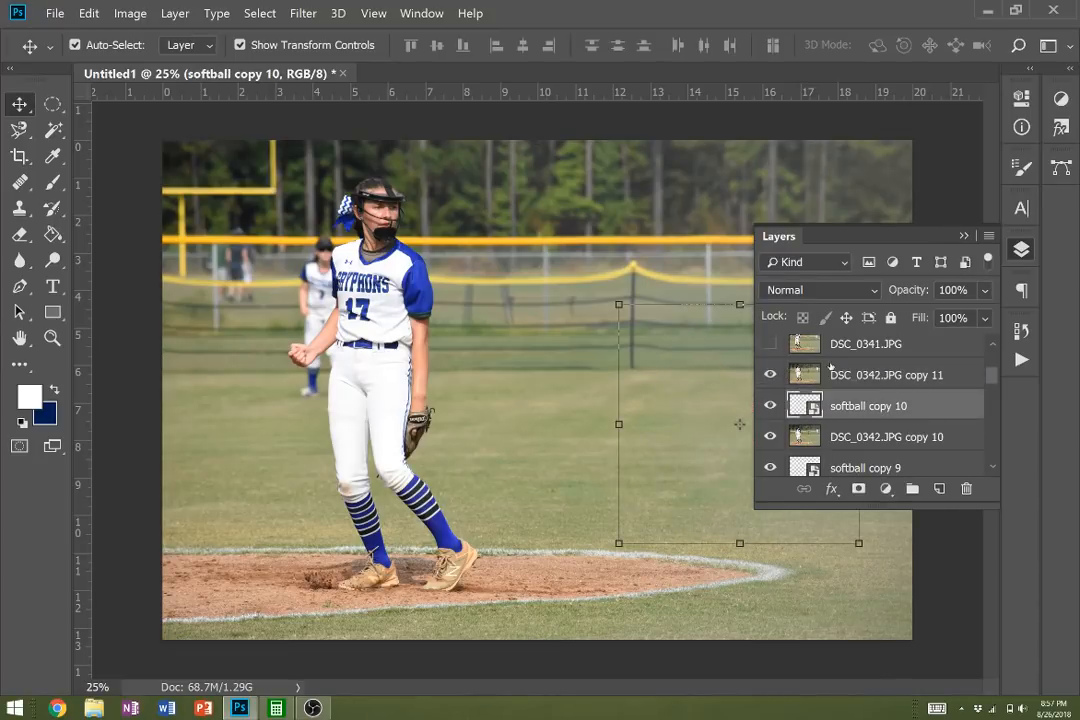
pyautogui.click(840, 376)
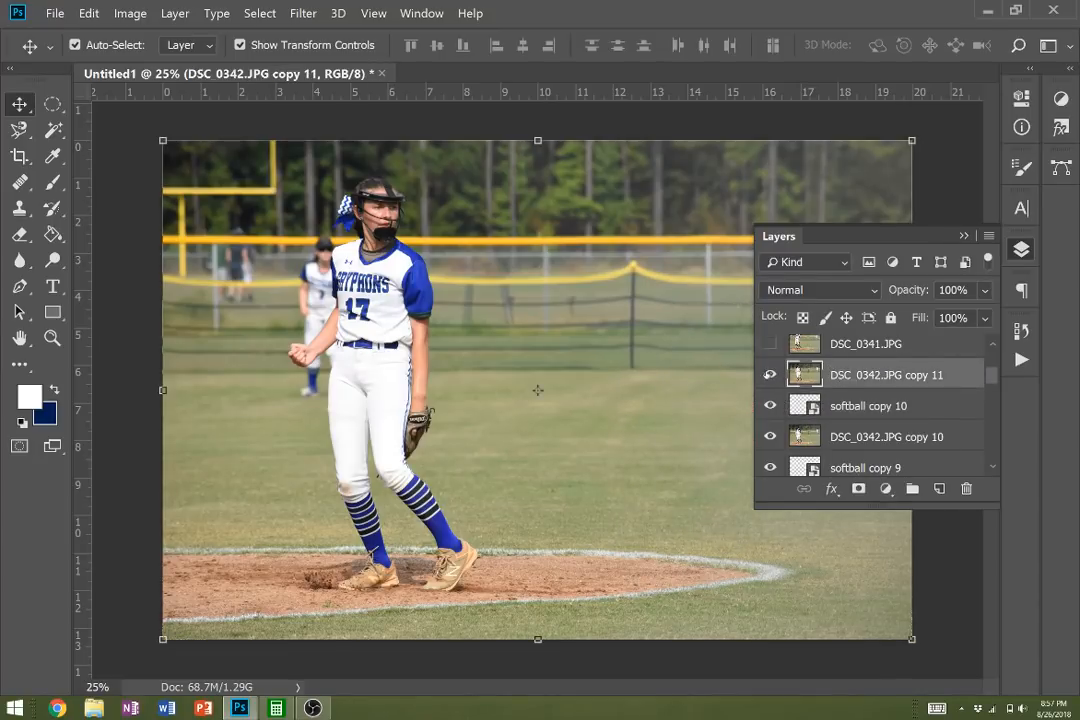
pyautogui.click(769, 377)
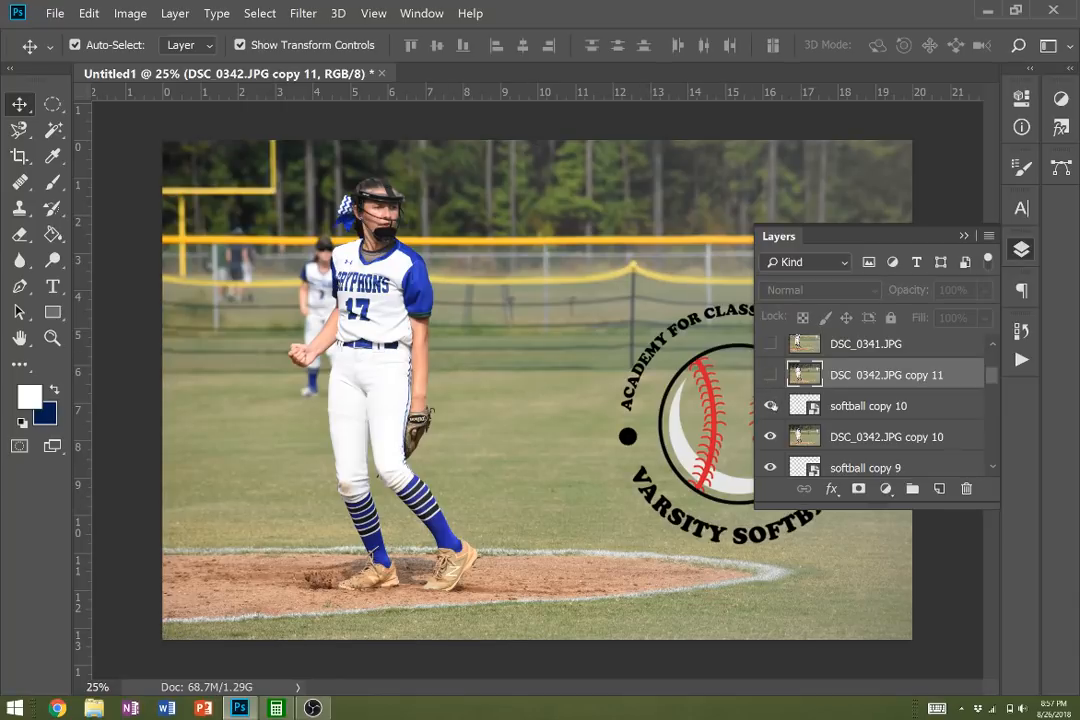
# - Set the softball copy 10 layer's opacity to 10% and rotate the logo 36 degrees
pyautogui.click(875, 406)
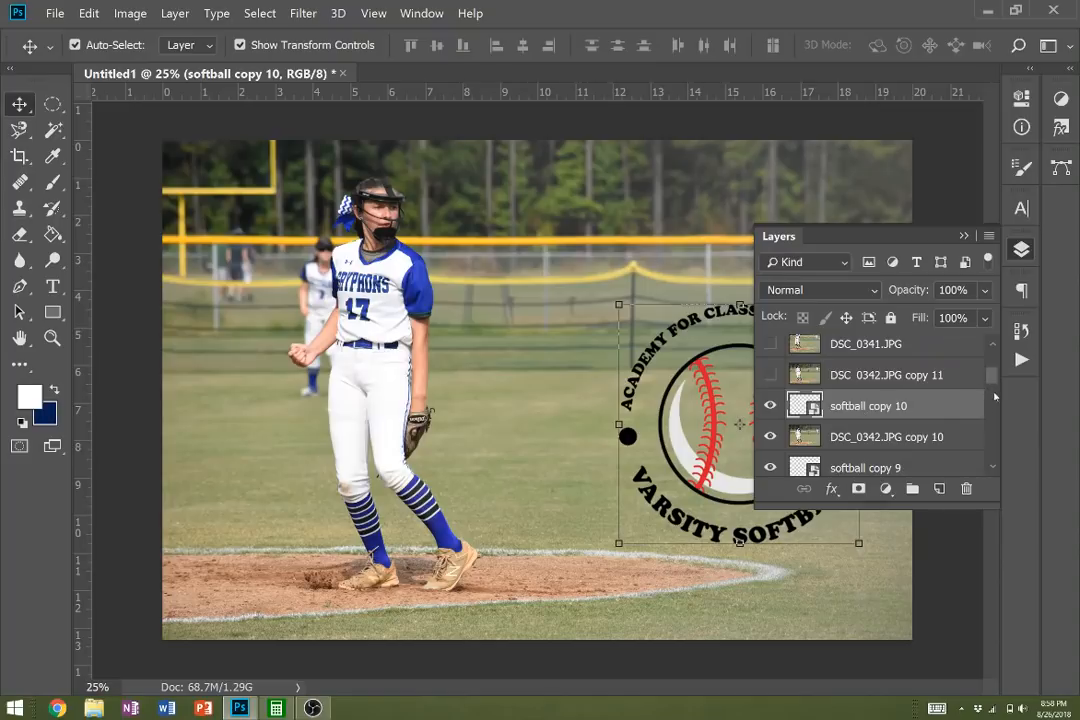
pyautogui.moveTo(995, 437); pyautogui.dragTo(987, 376)
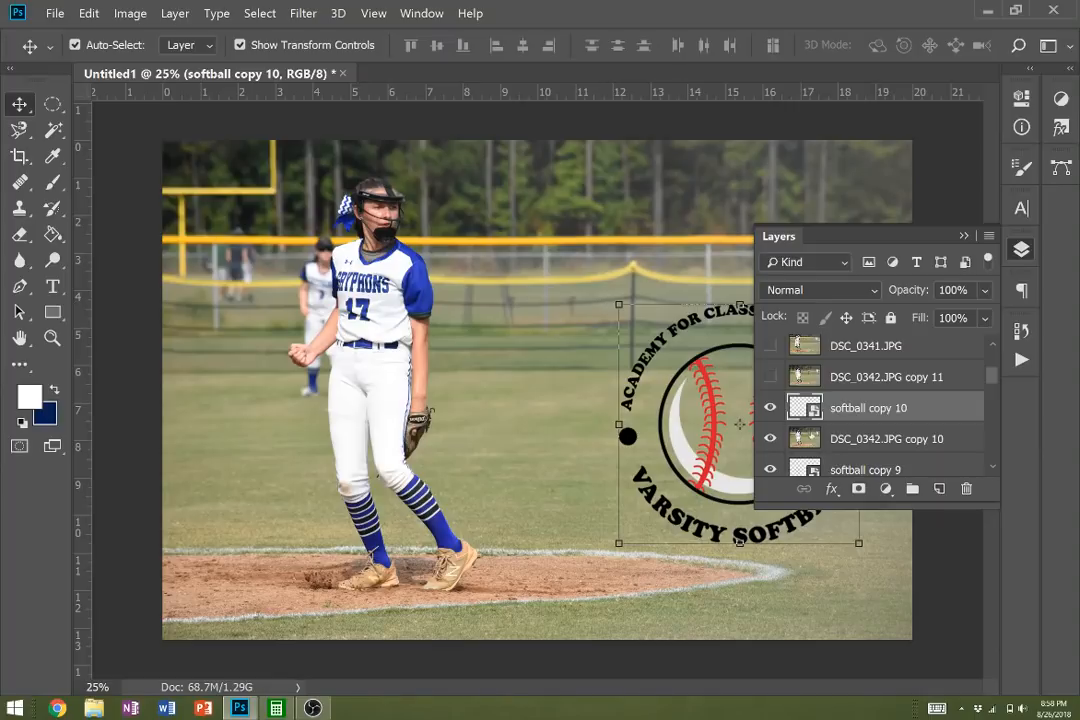
pyautogui.click(859, 430)
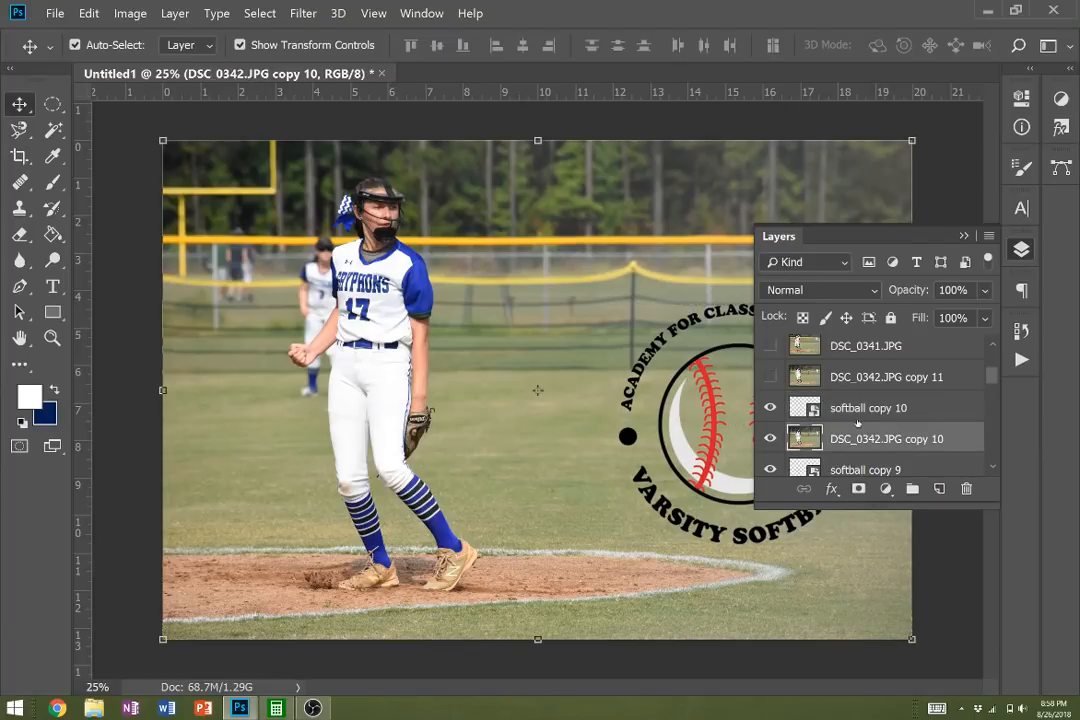
pyautogui.click(855, 408)
pyautogui.click(961, 290)
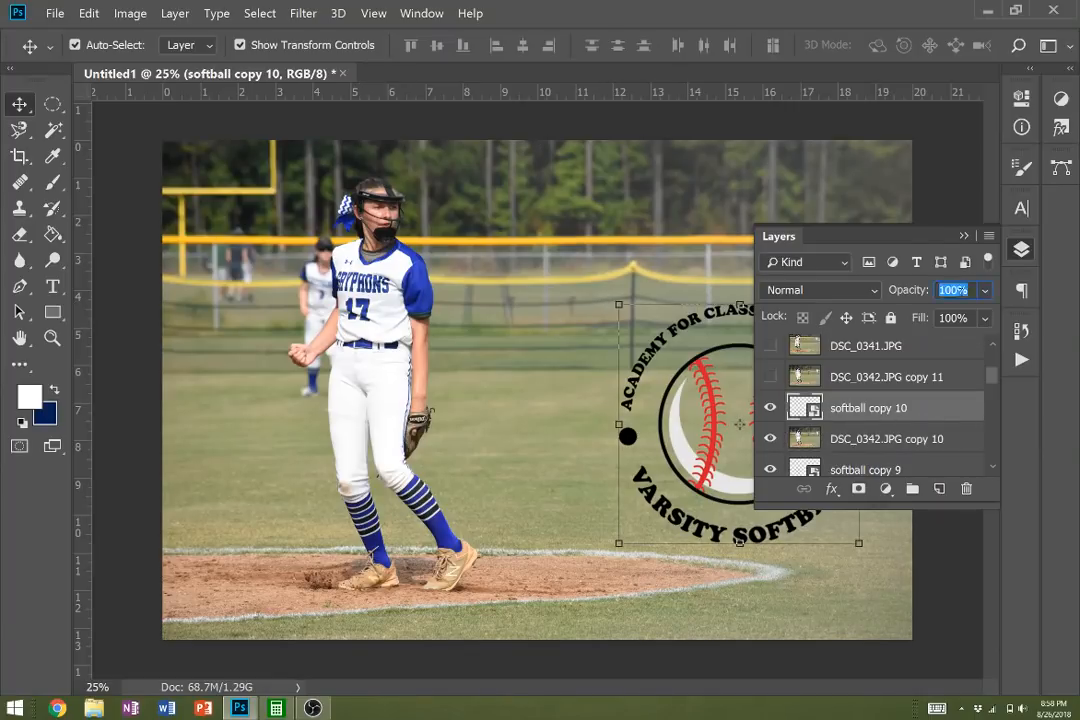
pyautogui.write('10')
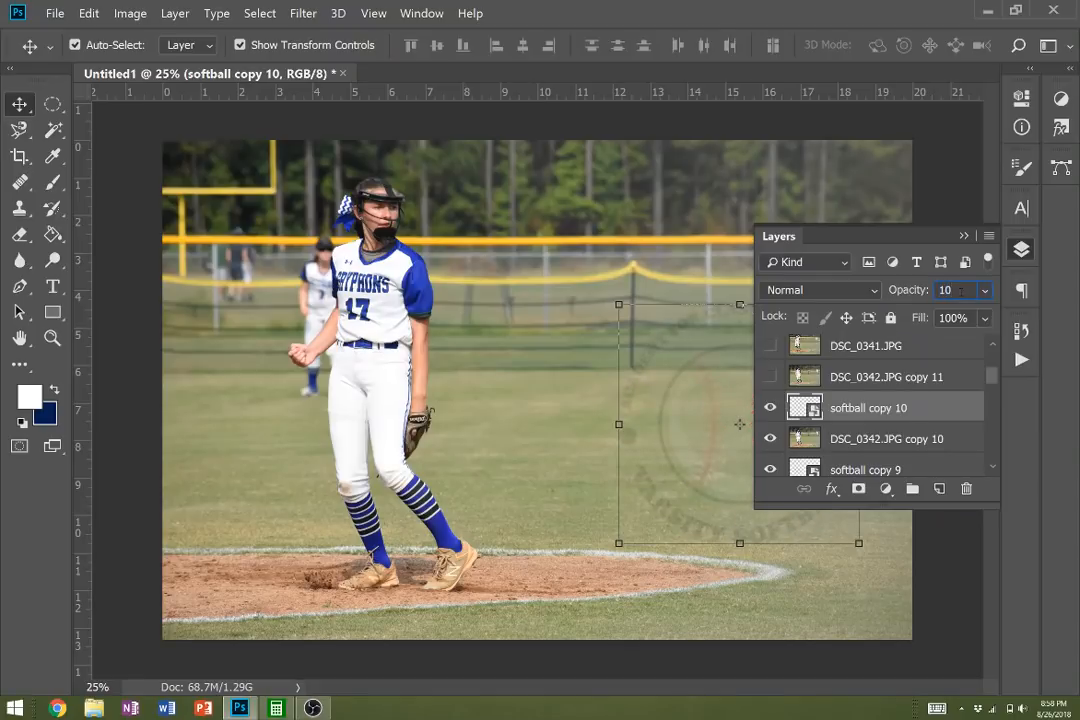
pyautogui.press('Return')
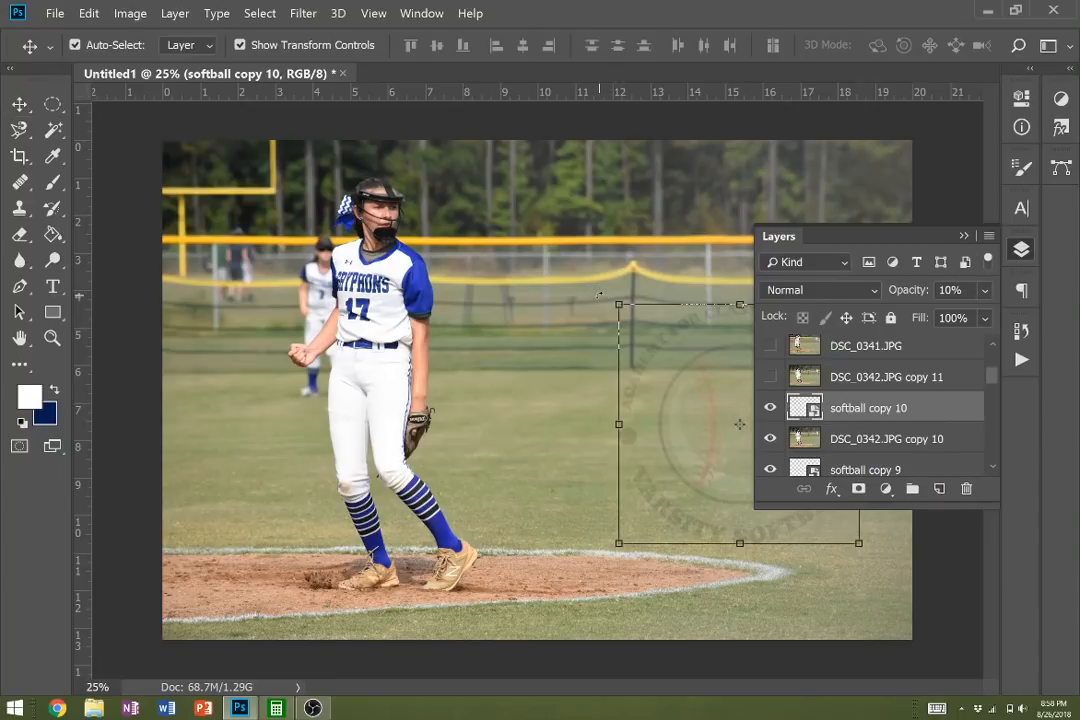
pyautogui.moveTo(618, 304); pyautogui.dragTo(604, 253)
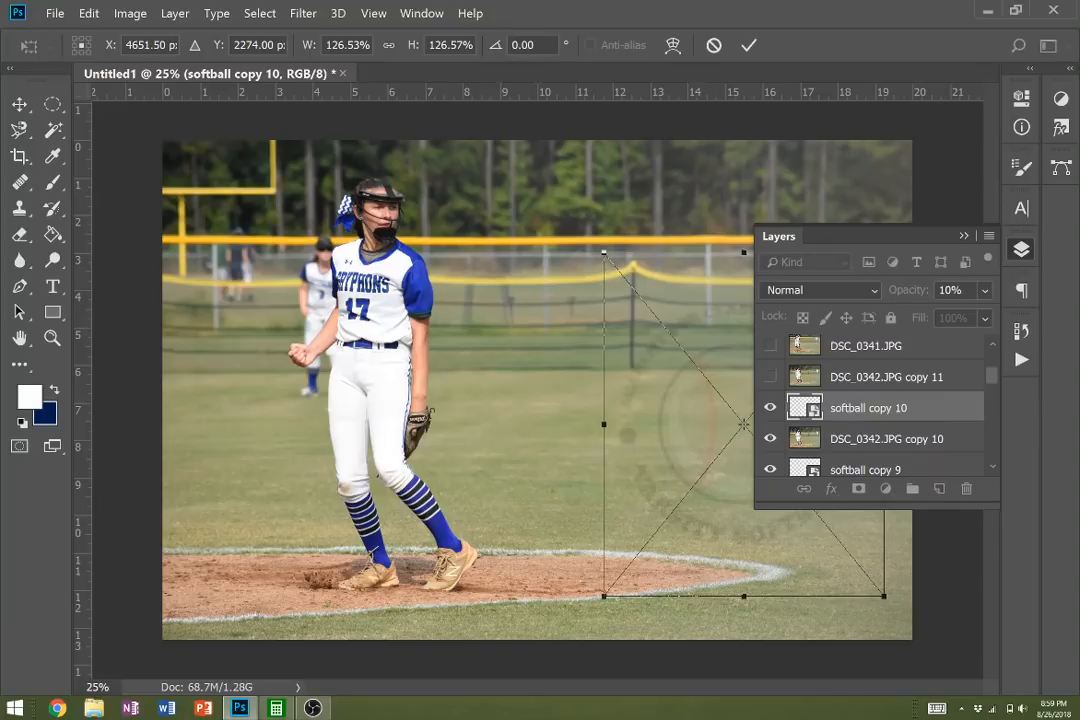
pyautogui.click(546, 45)
pyautogui.write('36')
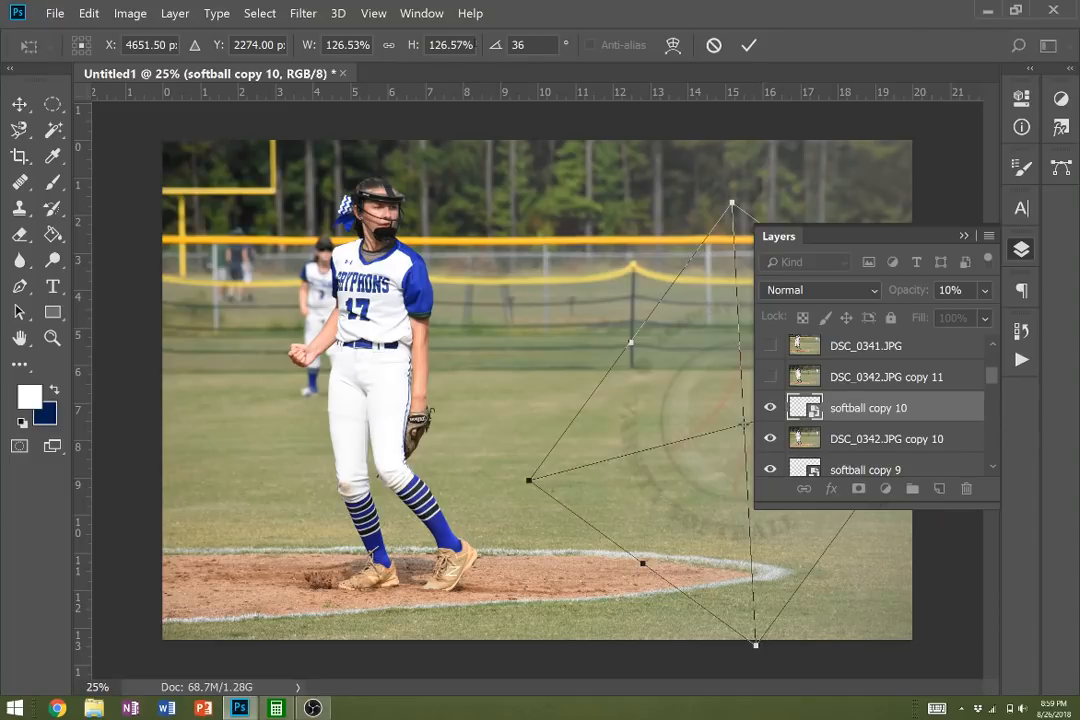
pyautogui.click(748, 45)
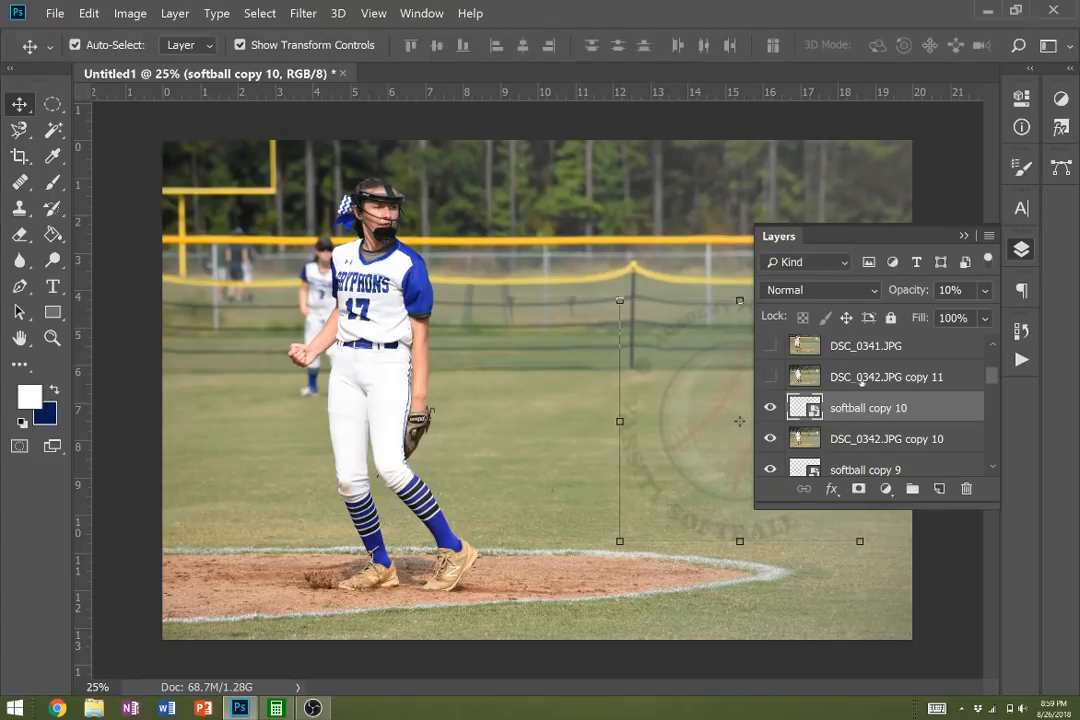
# - Merge softball copy 10 down into DSC_0342.JPG copy 10 and hide the merged layer
pyautogui.rightClick(876, 408)
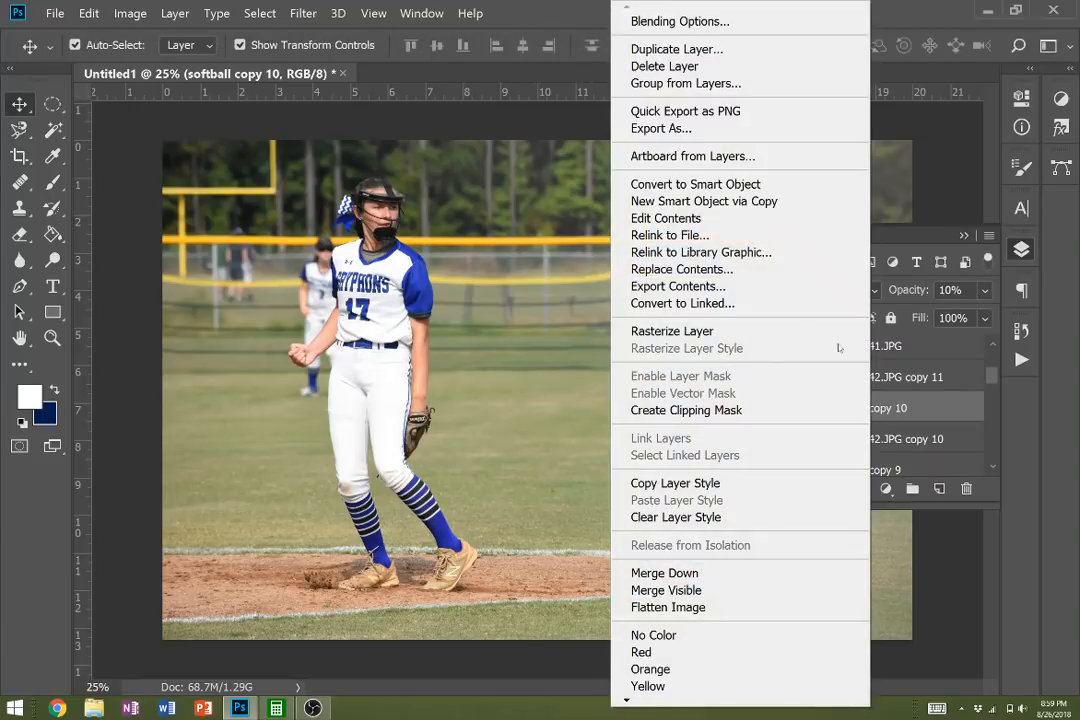
pyautogui.click(752, 574)
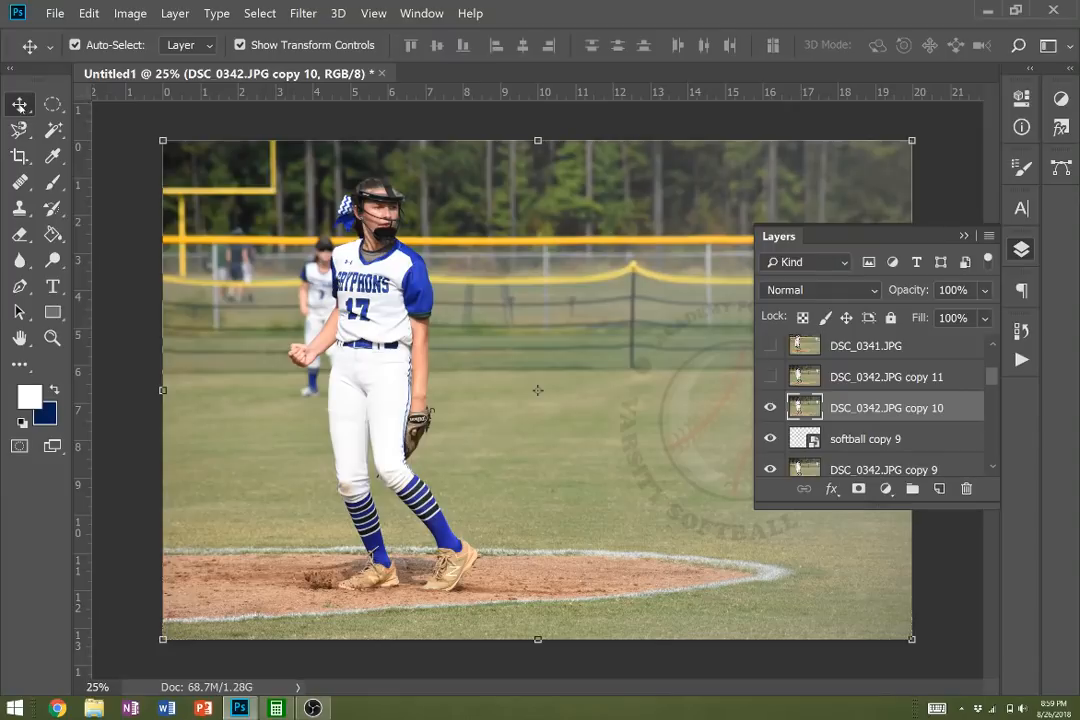
pyautogui.moveTo(472, 394); pyautogui.dragTo(321, 328)
pyautogui.hotkey('ctrl', 'z')
pyautogui.click(770, 408)
# - Set the softball copy 9 layer's opacity to 20% and rotate the logo 72 degrees
pyautogui.click(850, 439)
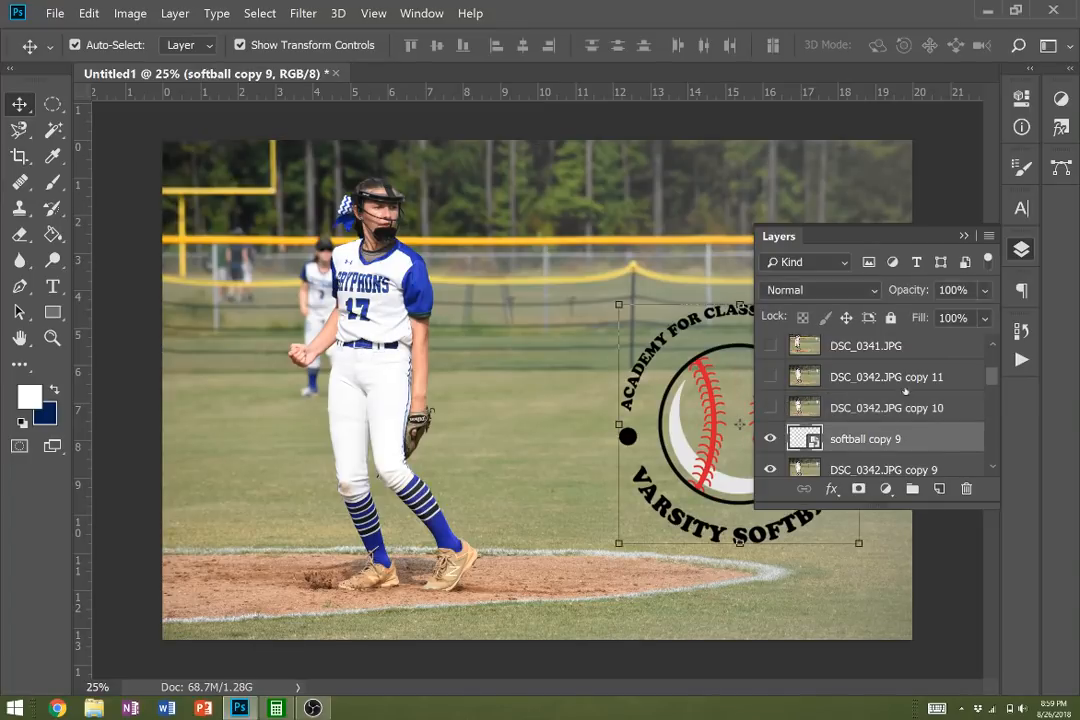
pyautogui.click(955, 290)
pyautogui.write('20')
pyautogui.press('Return')
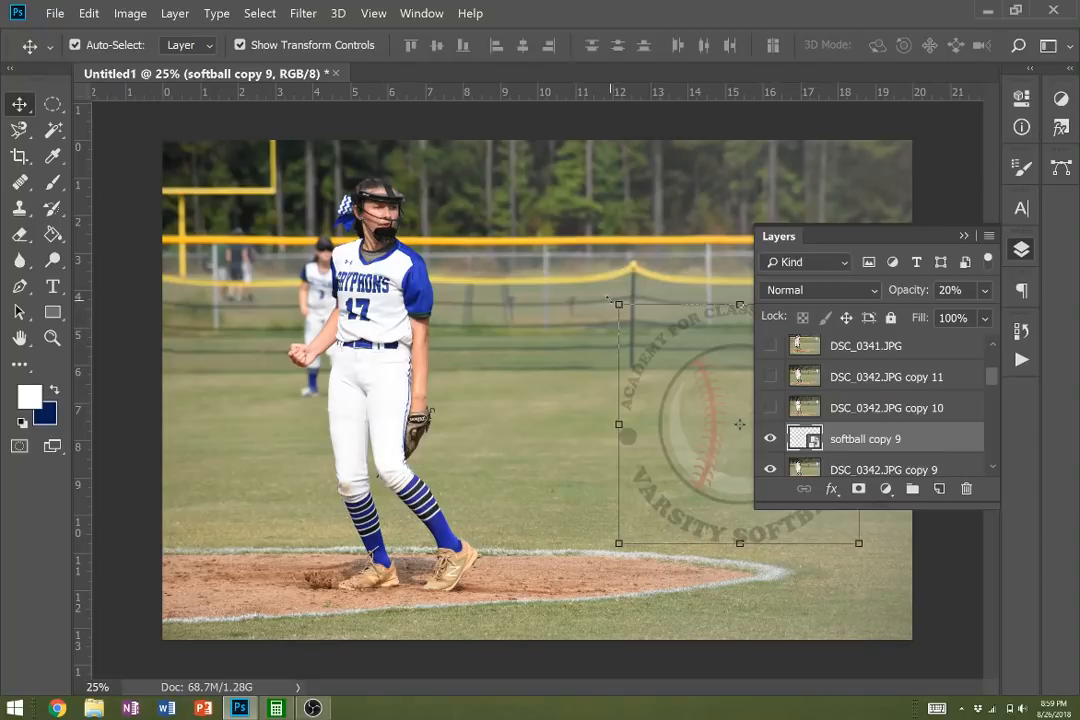
pyautogui.moveTo(601, 296); pyautogui.dragTo(604, 252)
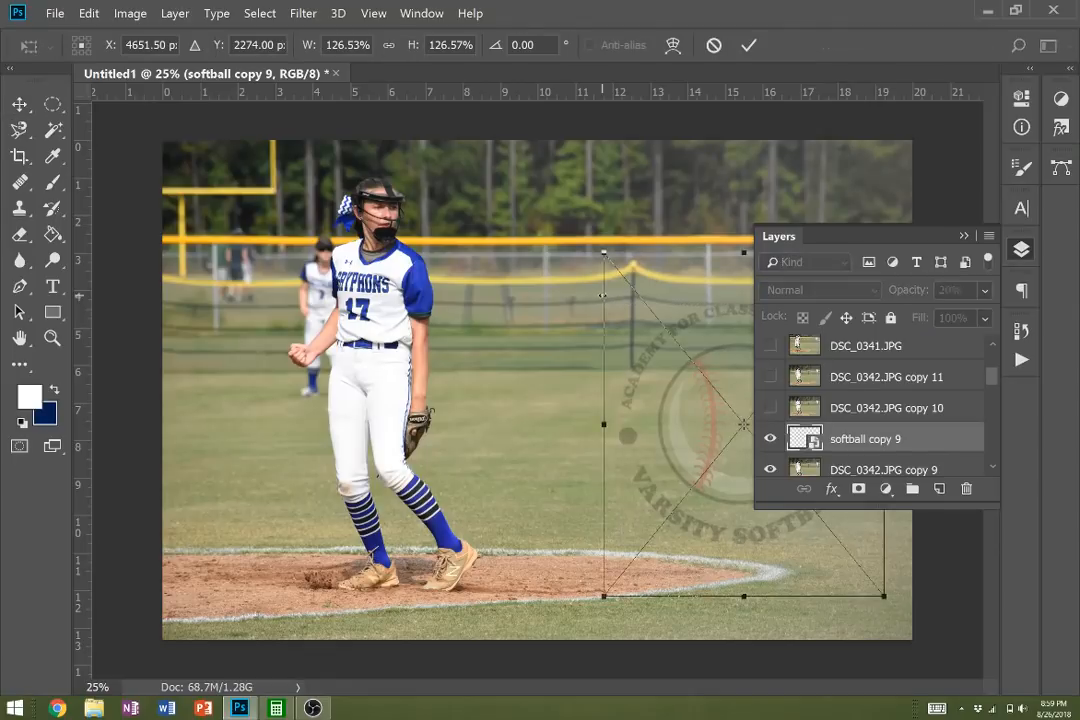
pyautogui.click(498, 46)
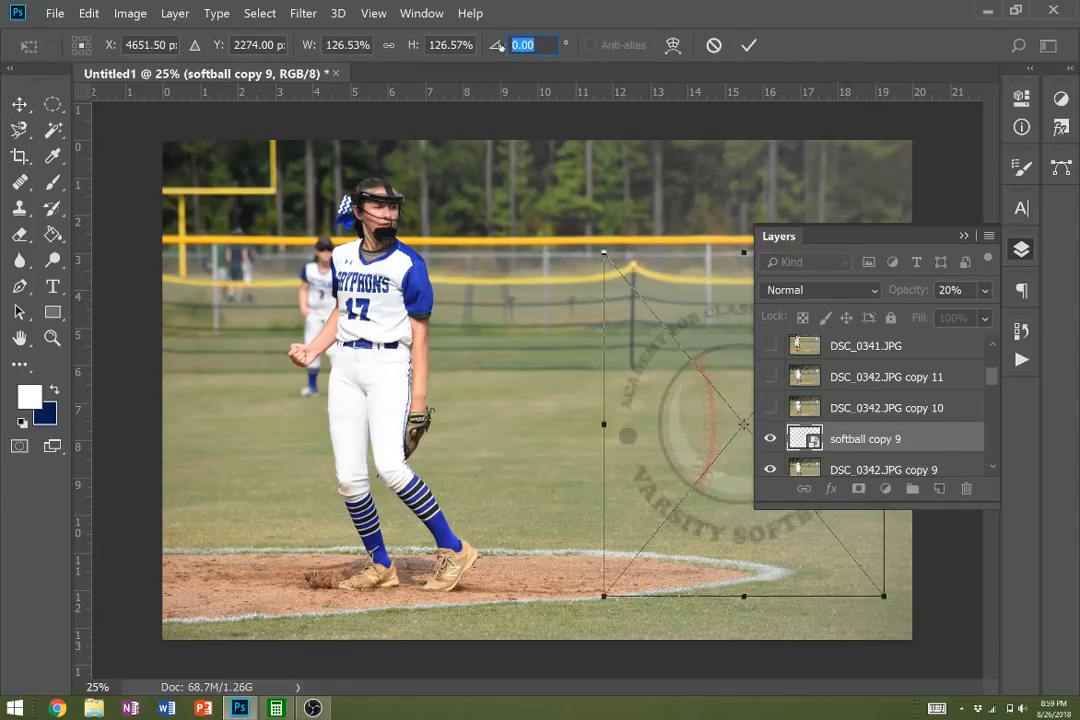
pyautogui.write('72')
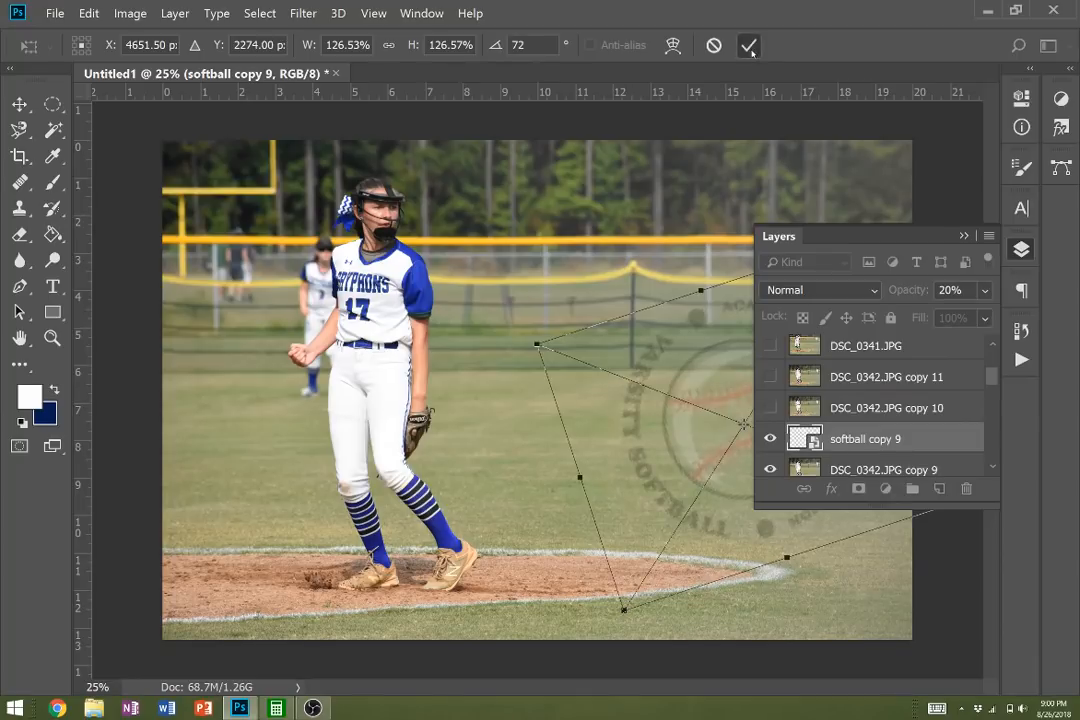
pyautogui.click(748, 45)
# - Merge softball copy 9 down into DSC_0342.JPG copy 9 and hide the merged layer
pyautogui.rightClick(861, 445)
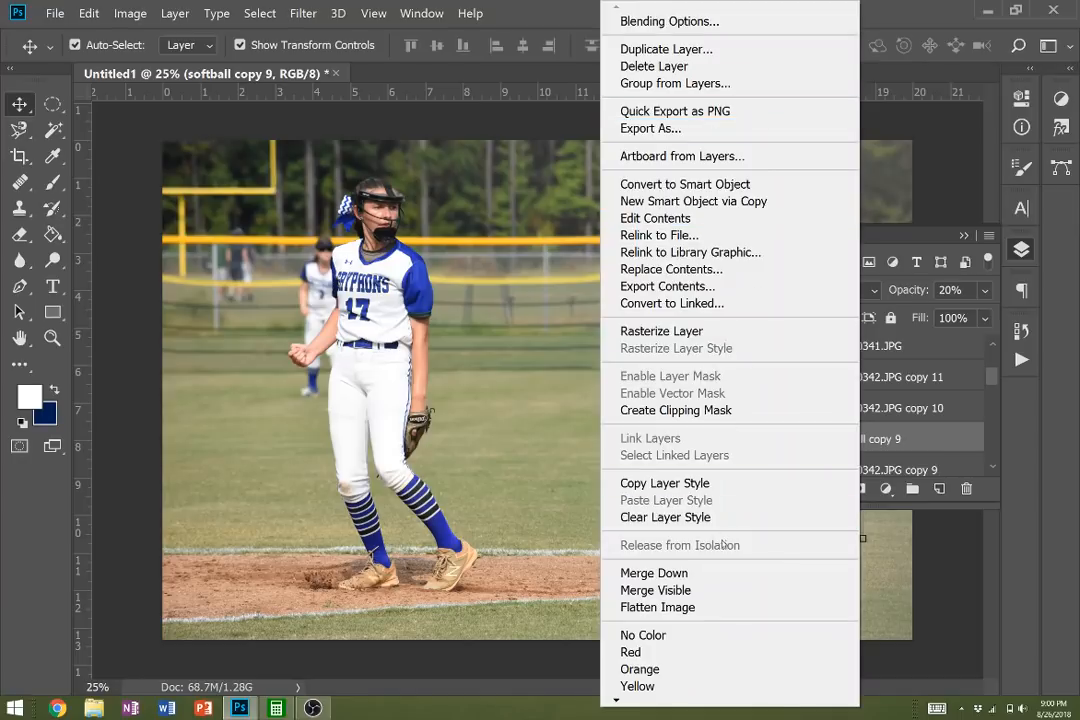
pyautogui.click(687, 572)
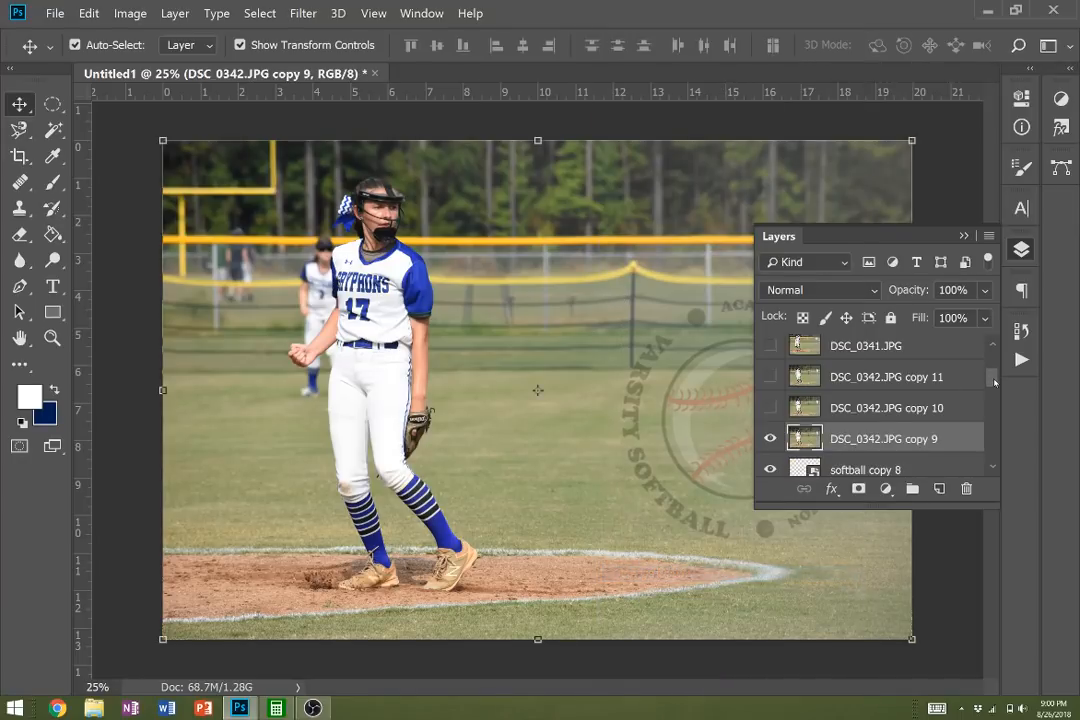
pyautogui.moveTo(994, 382); pyautogui.dragTo(994, 396)
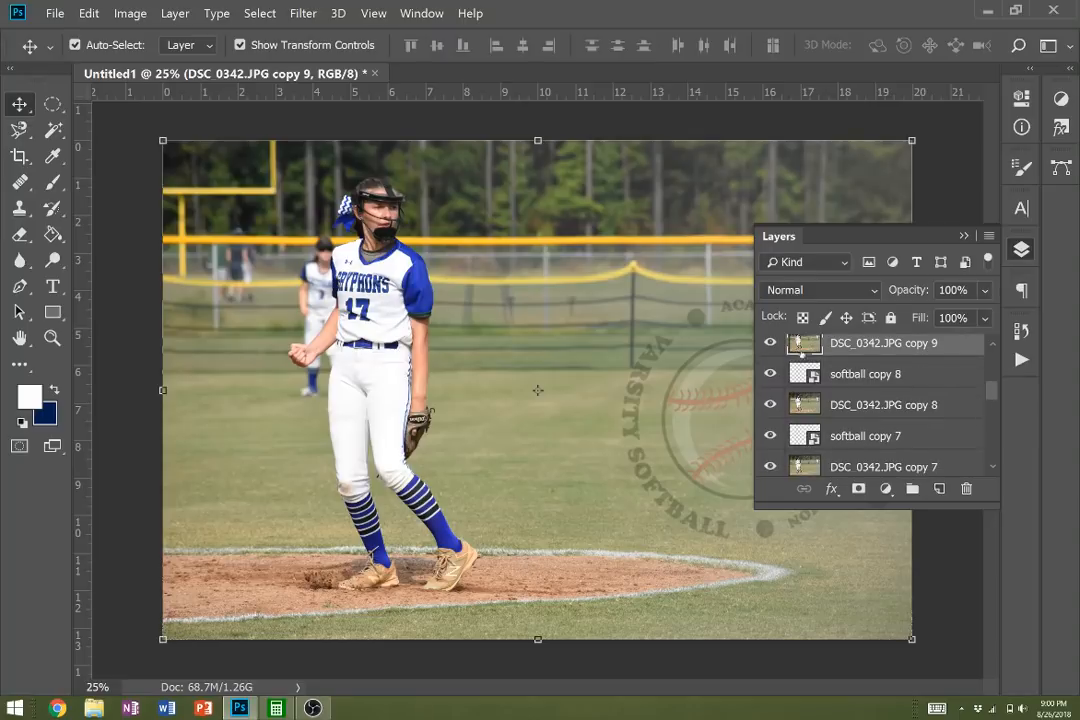
pyautogui.click(770, 344)
# - Set the softball copy 8 layer's opacity to 30% and rotate the logo 108 degrees
pyautogui.click(845, 374)
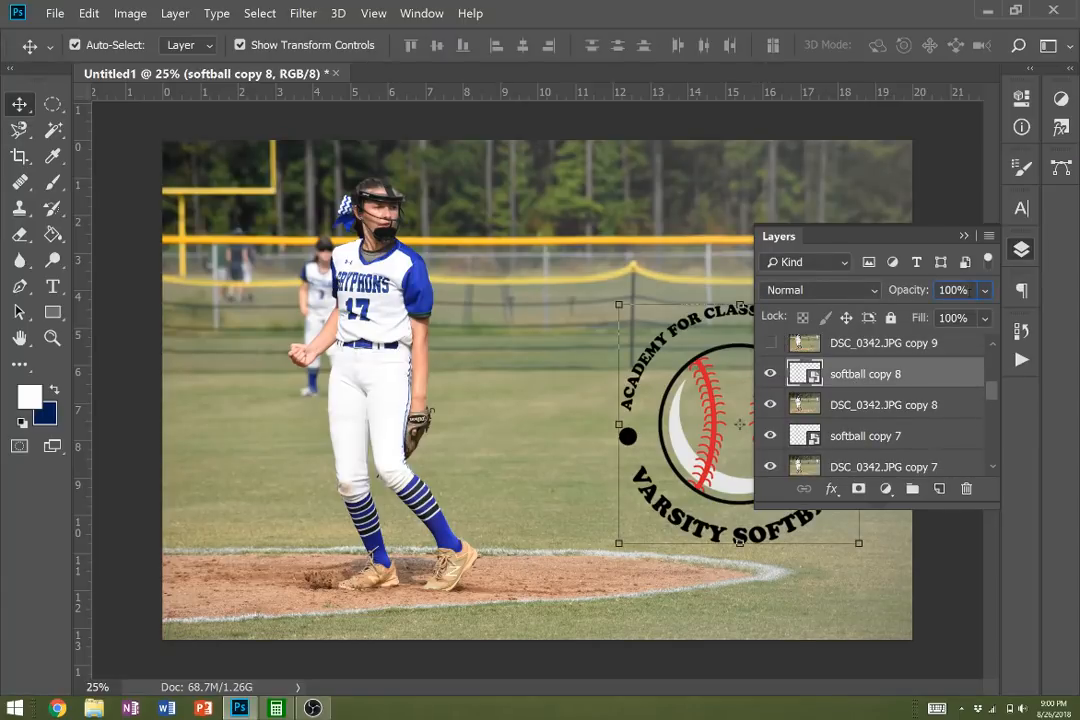
pyautogui.click(931, 292)
pyautogui.write('30')
pyautogui.press('Return')
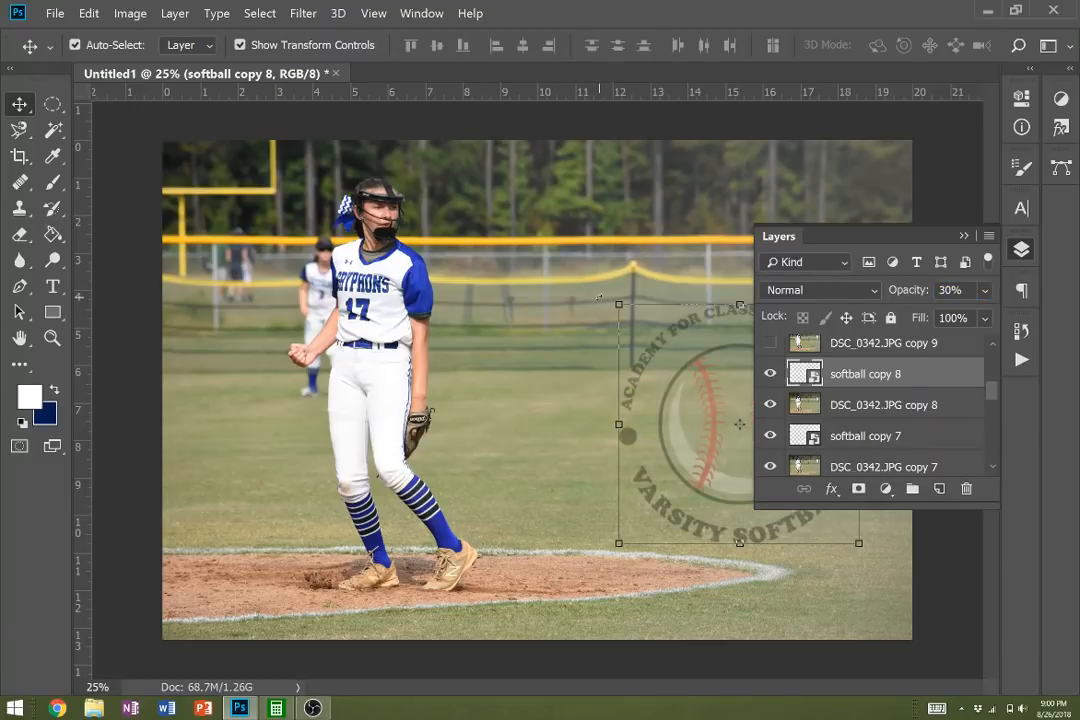
pyautogui.hotkey('ctrl', 't')
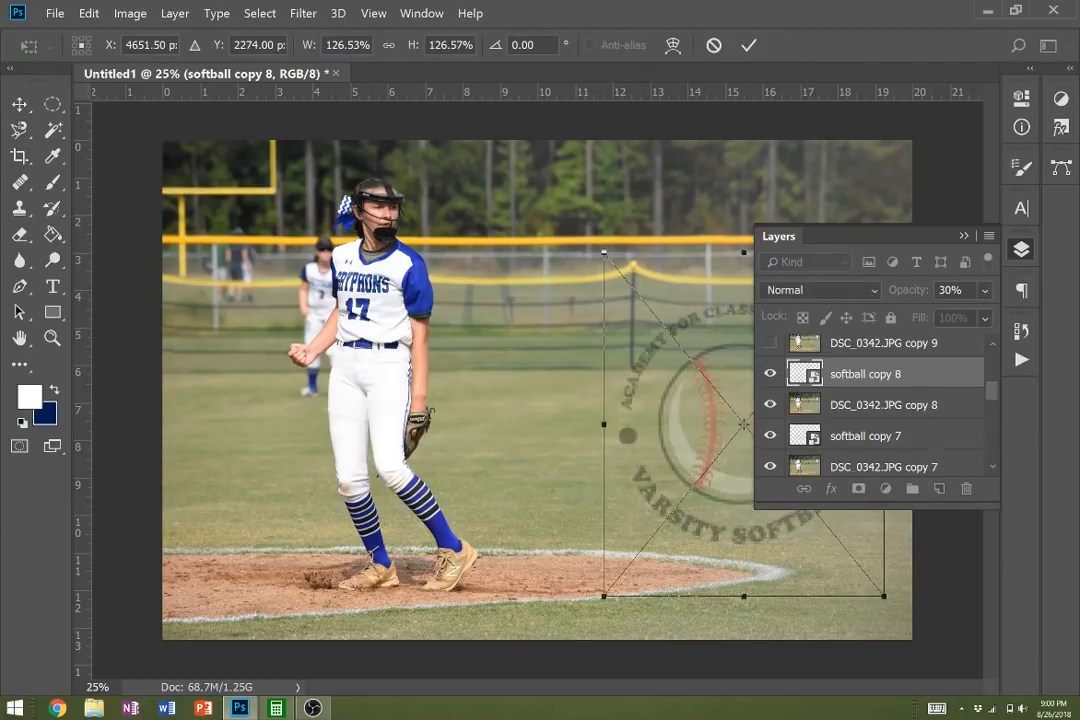
pyautogui.click(522, 44)
pyautogui.write('108')
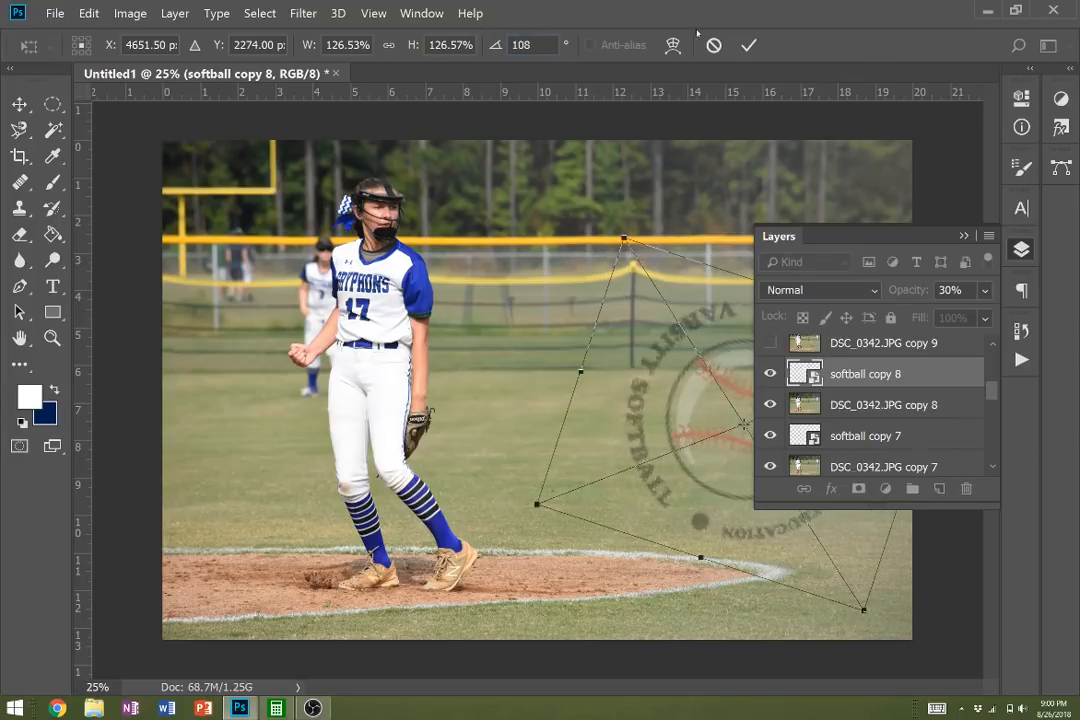
pyautogui.press('Return')
# - Merge softball copy 8 down into DSC_0342.JPG copy 8 and hide the merged layer
pyautogui.rightClick(928, 373)
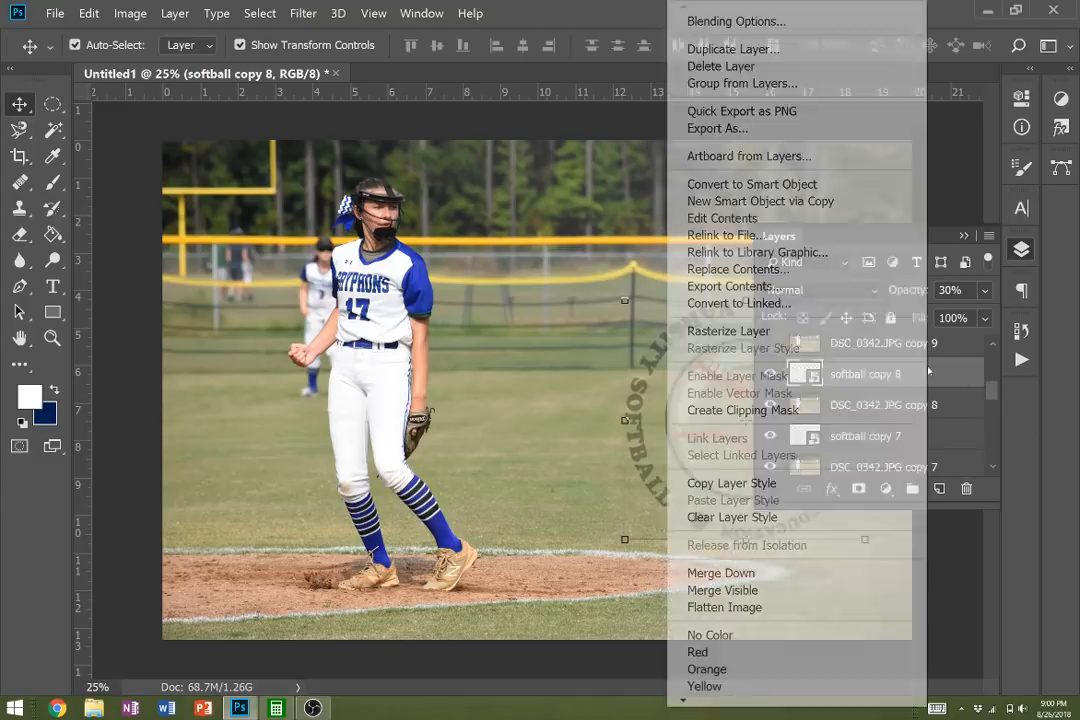
pyautogui.click(700, 573)
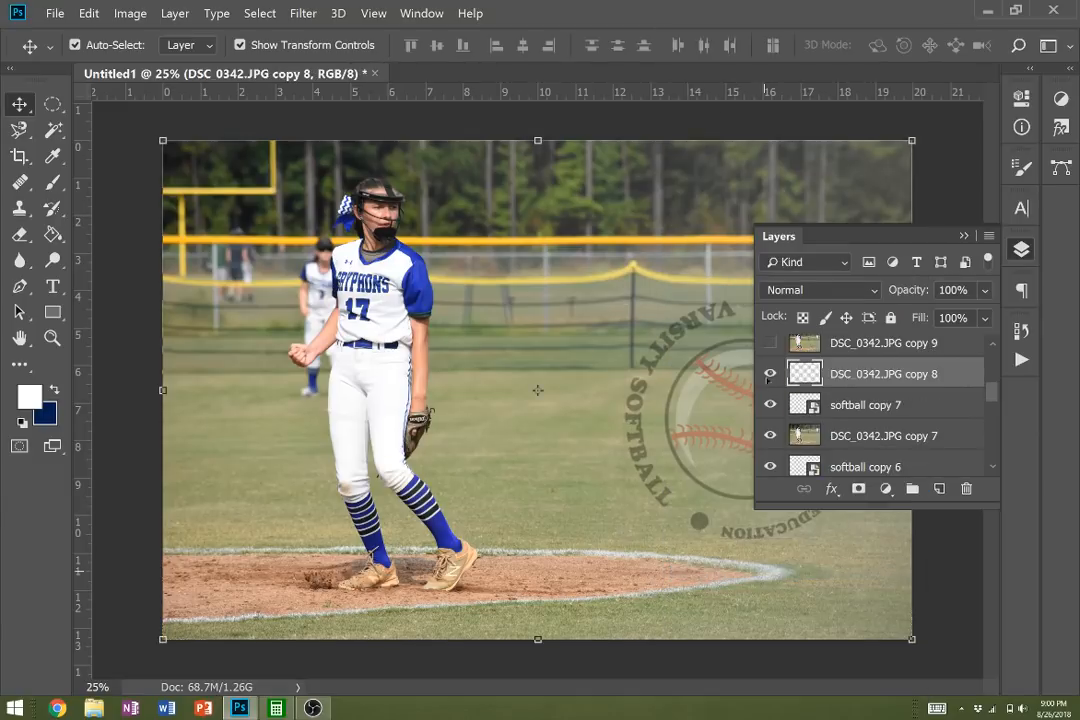
pyautogui.click(770, 374)
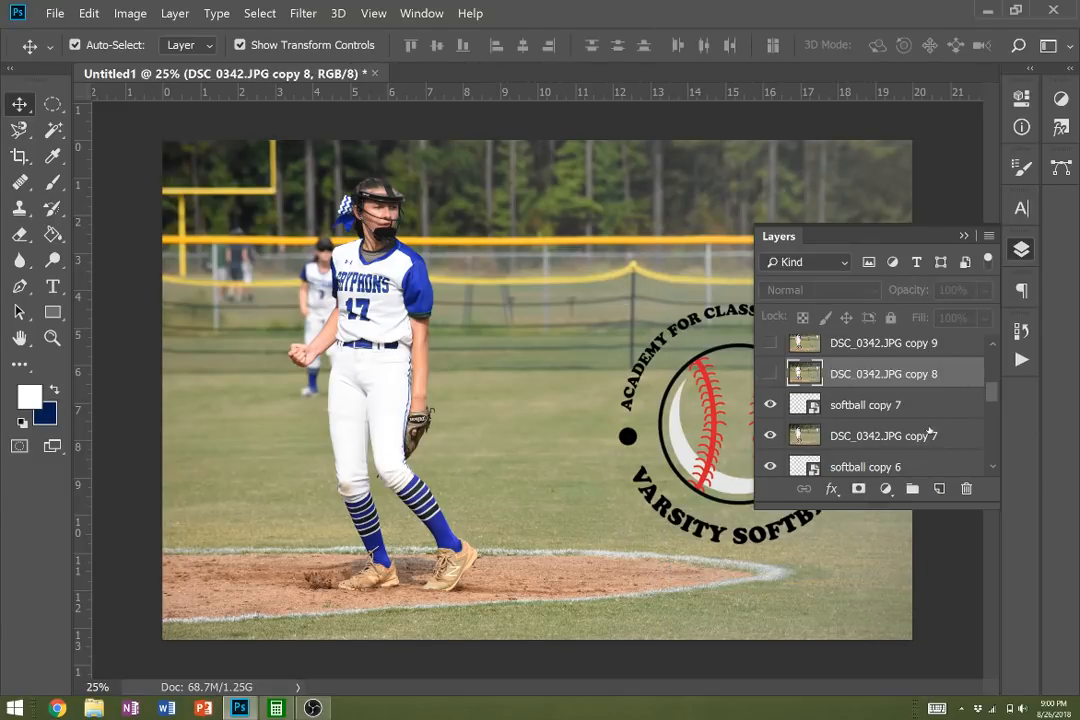
# - Select the softball copy 7 layer and open its opacity value for editing
pyautogui.click(926, 410)
pyautogui.click(924, 288)
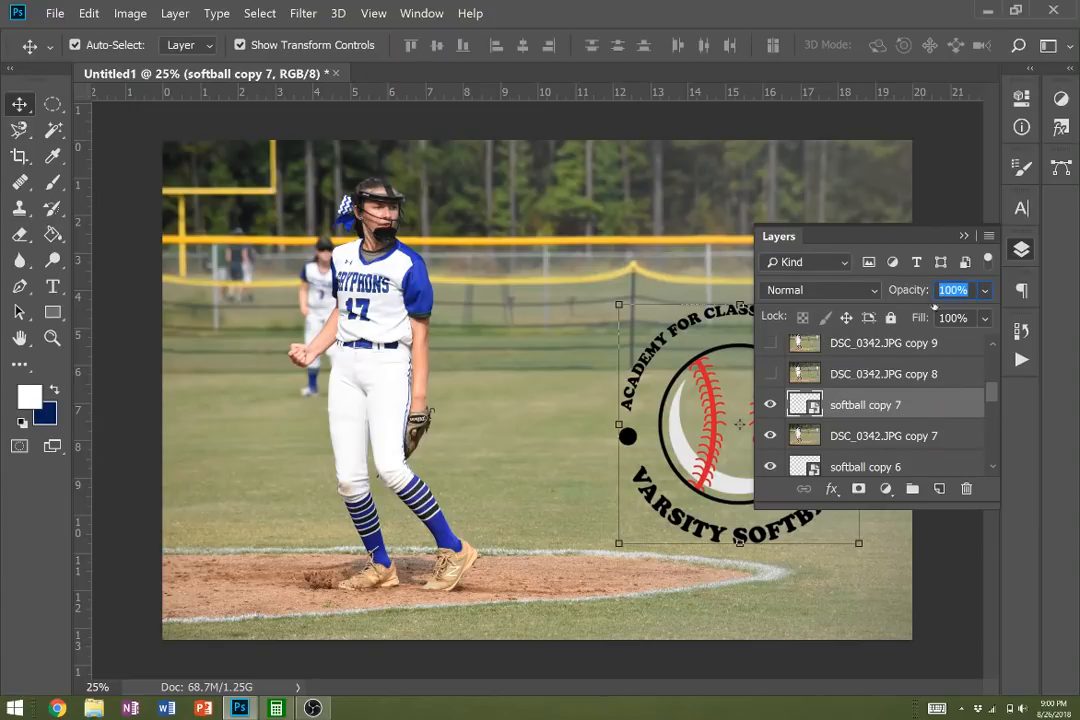
# - Preview the merged logo frames by showing DSC_0342.JPG copy 10, copy 9 and copy 8 in turn, hiding each again
pyautogui.moveTo(991, 398); pyautogui.dragTo(989, 392)
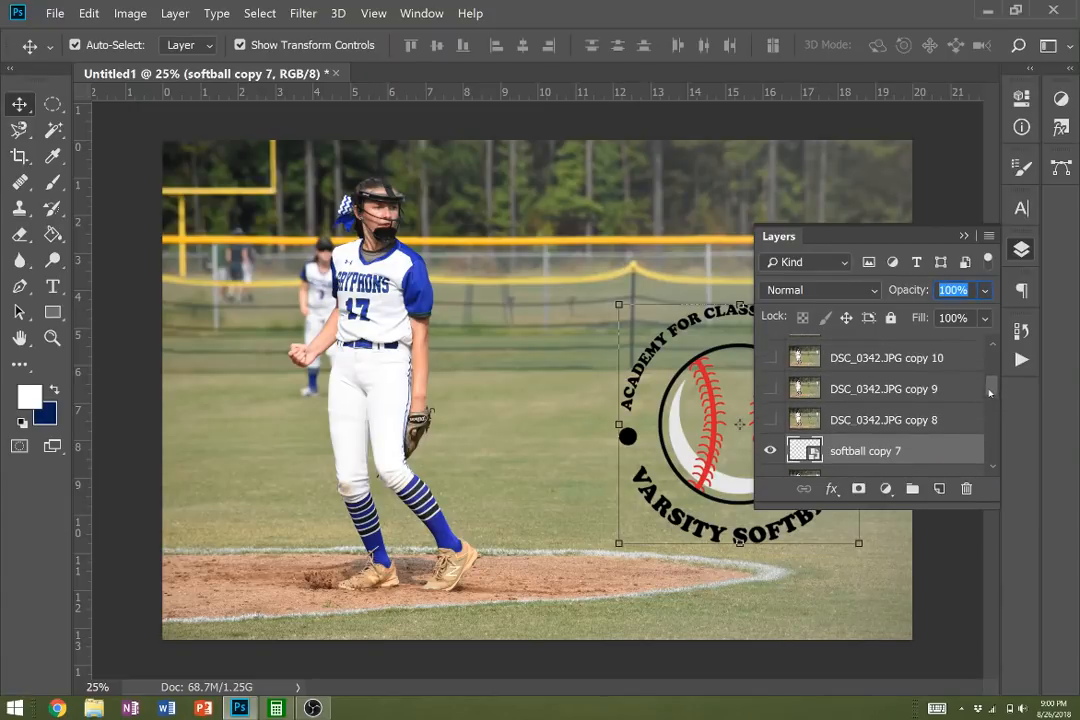
pyautogui.click(770, 358)
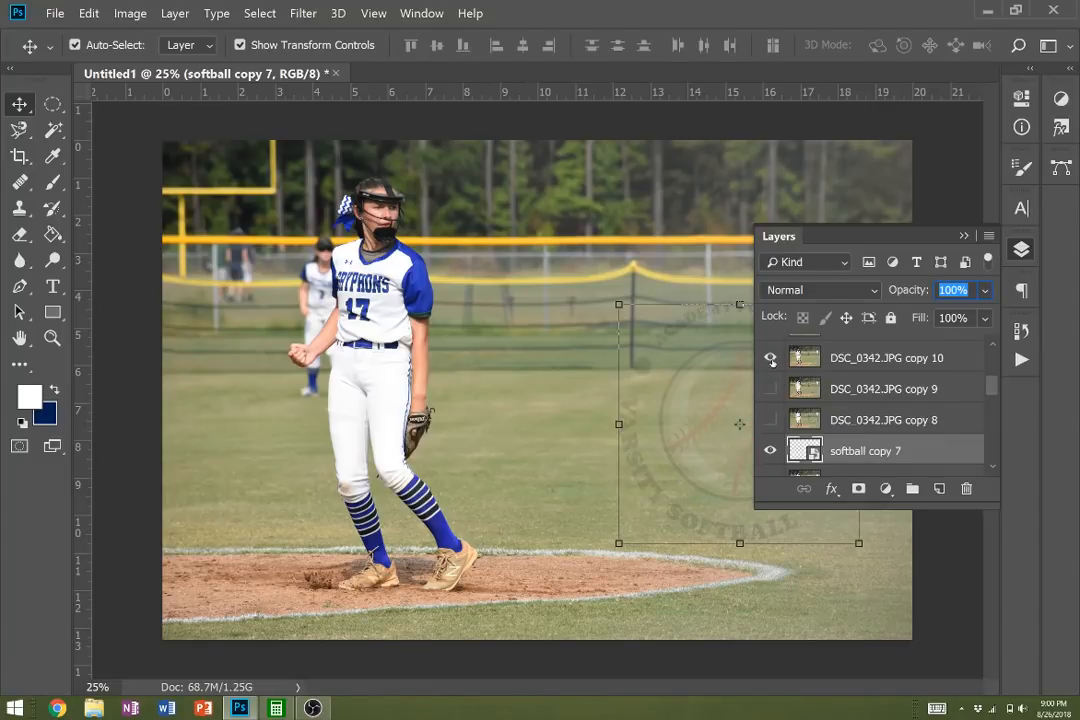
pyautogui.click(770, 389)
pyautogui.click(770, 358)
pyautogui.click(770, 389)
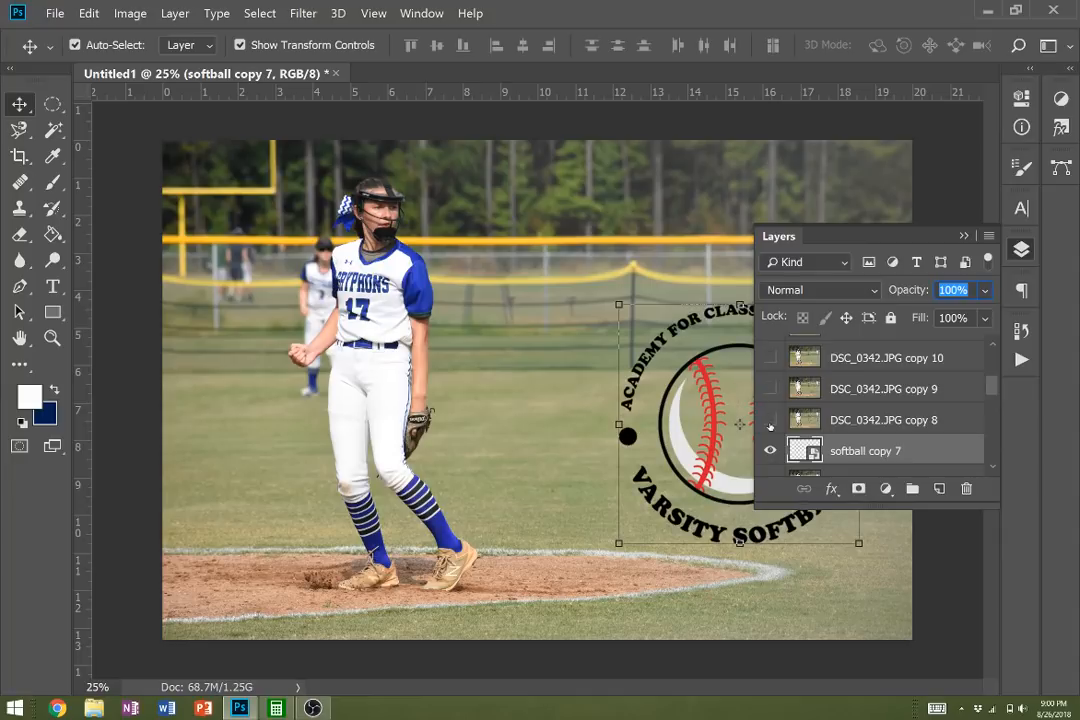
pyautogui.click(770, 420)
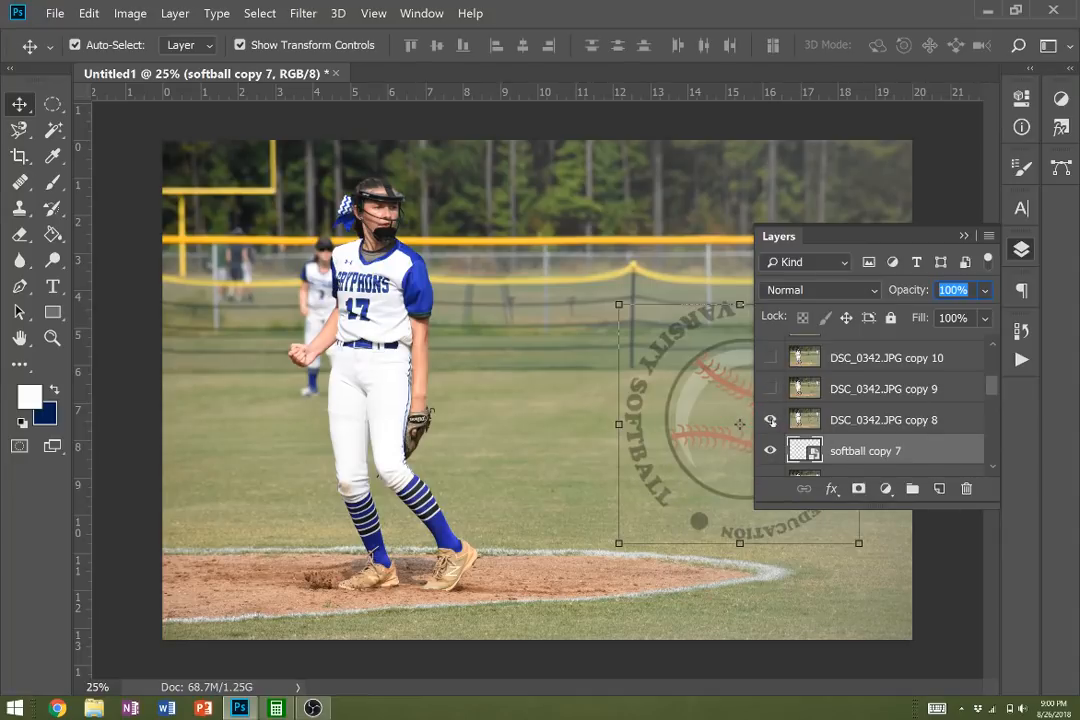
pyautogui.click(770, 420)
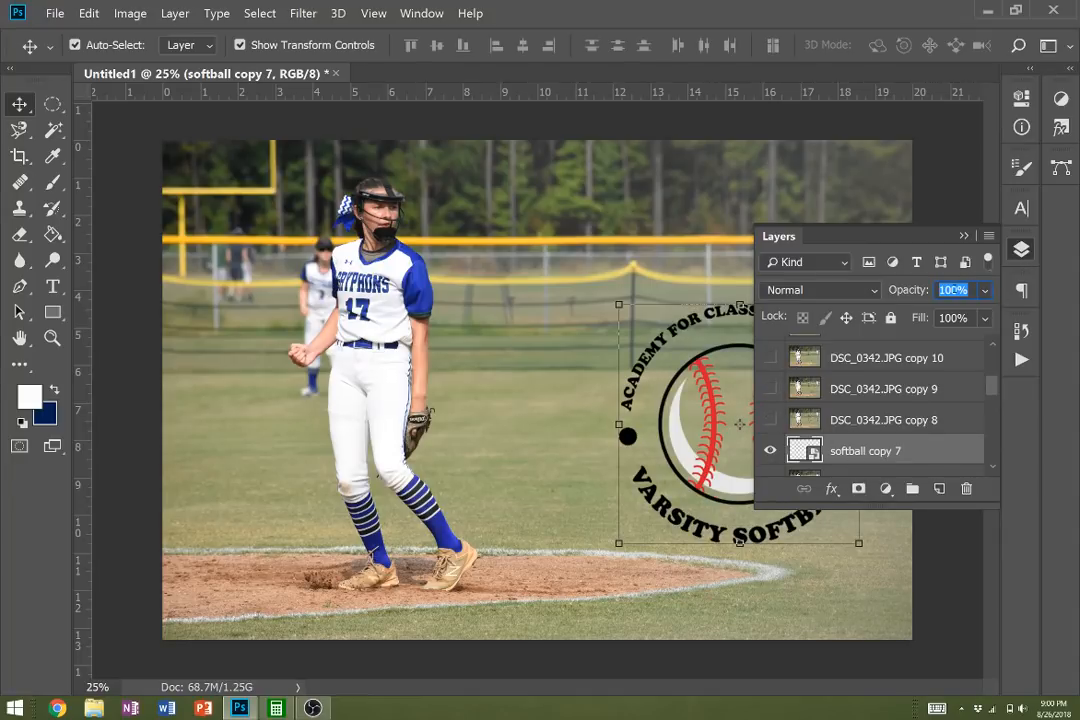
# - Set the softball copy 7 layer's opacity to 40% and rotate the logo 144 degrees
pyautogui.write('40')
pyautogui.press('Return')
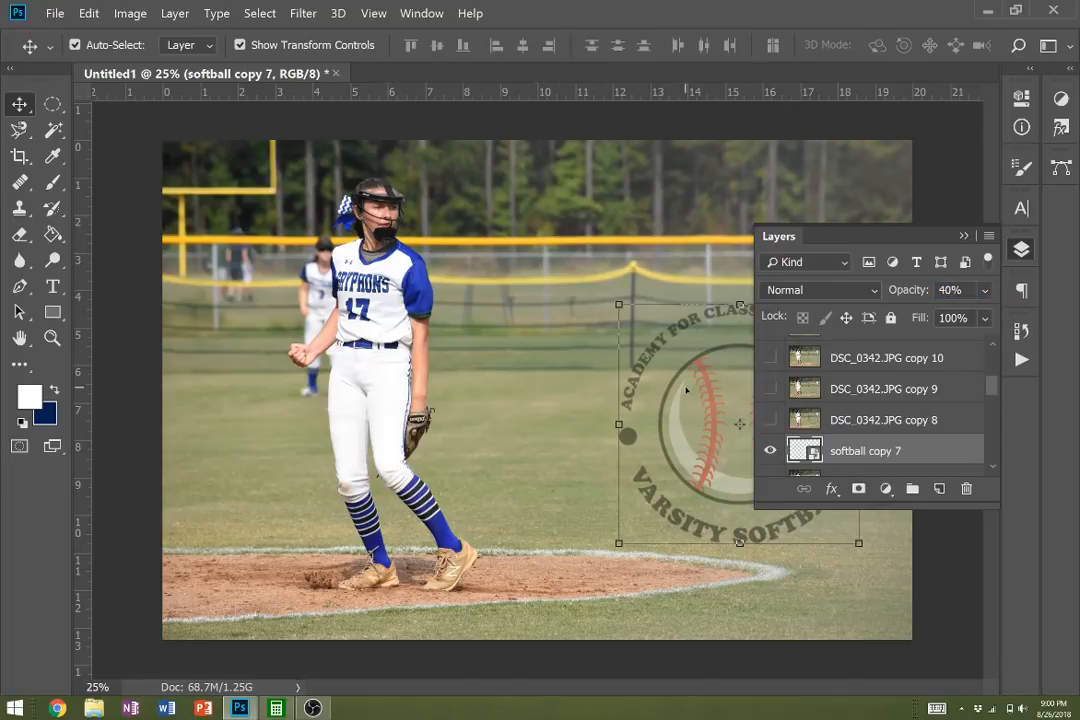
pyautogui.click(614, 295)
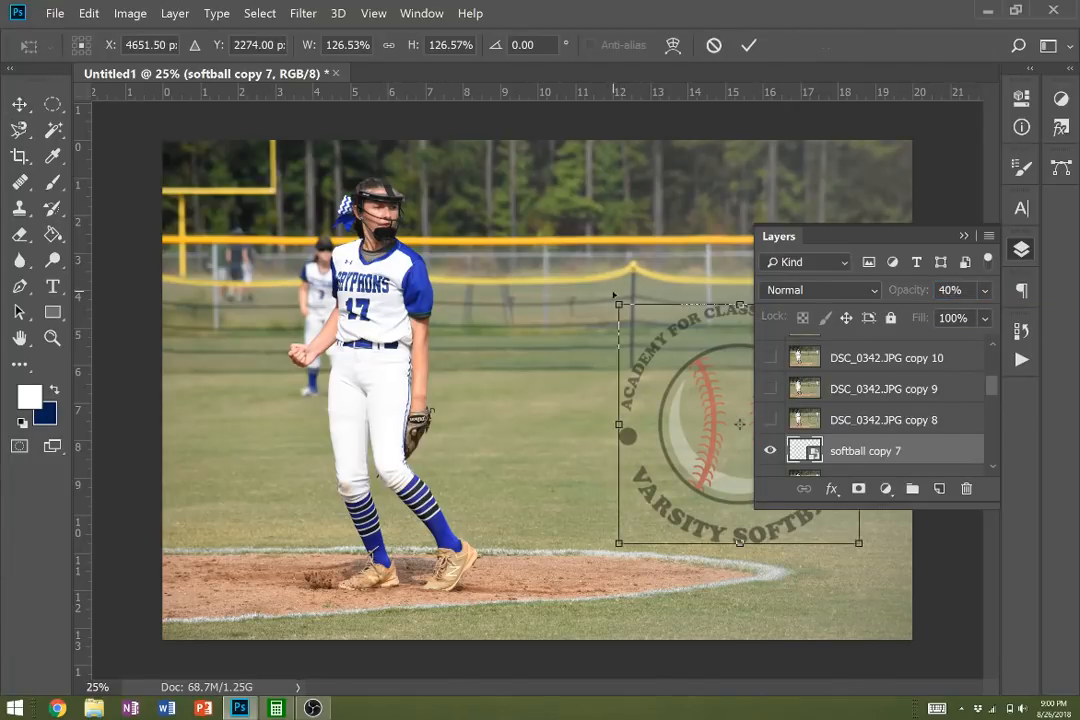
pyautogui.moveTo(614, 295); pyautogui.dragTo(604, 253)
pyautogui.click(500, 46)
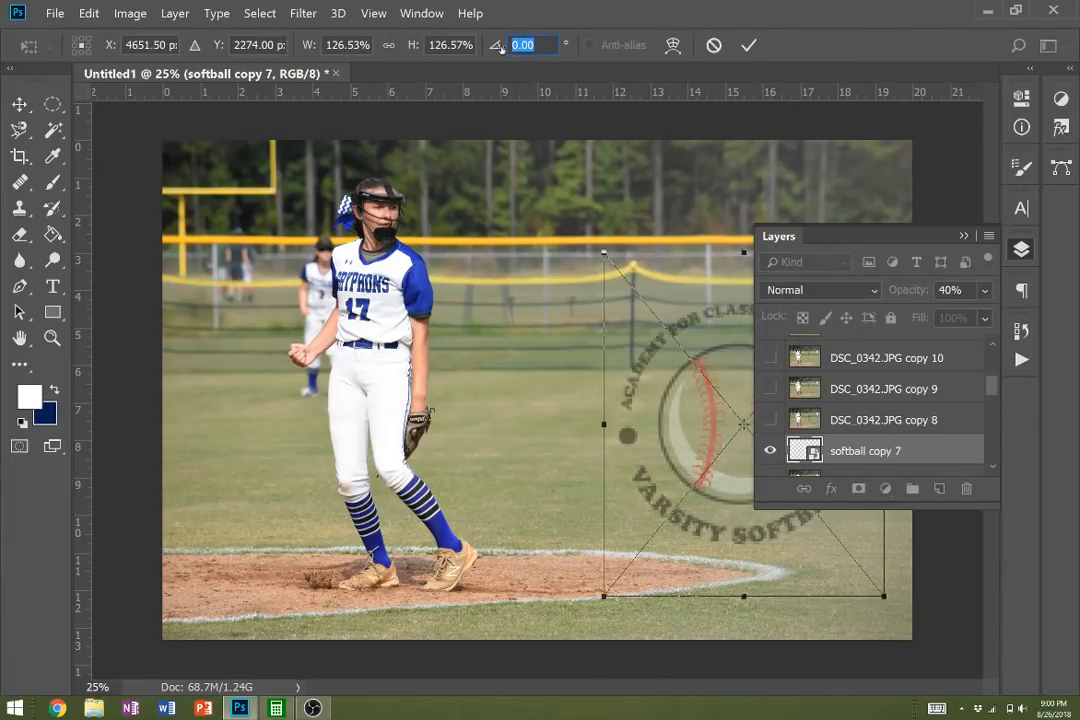
pyautogui.write('144')
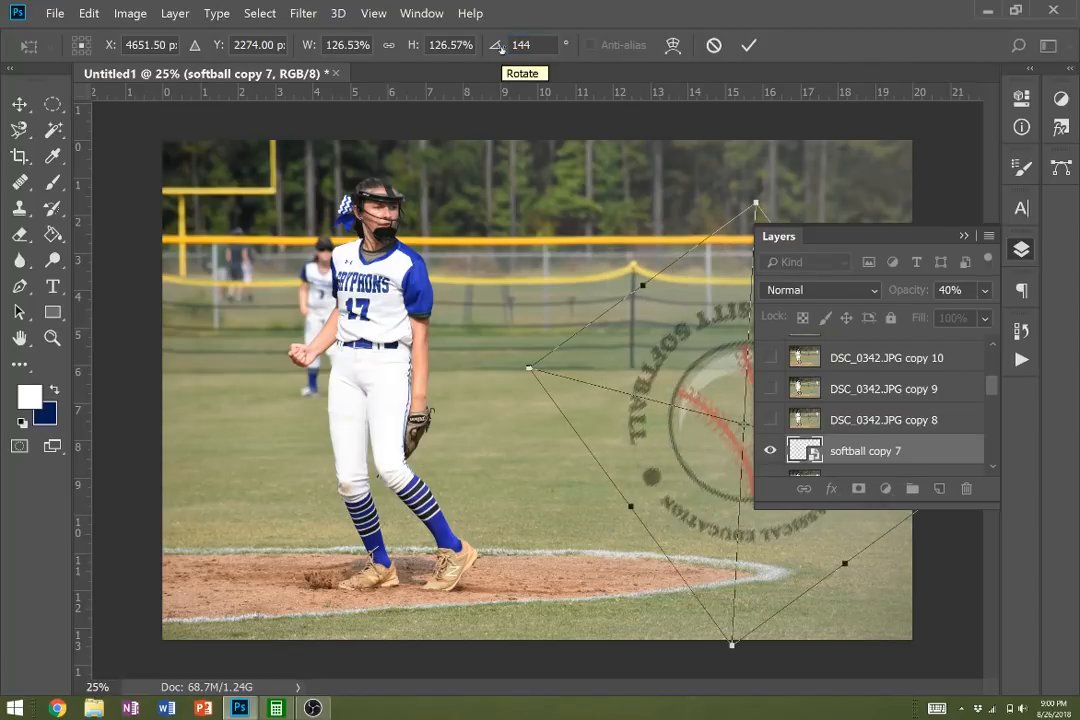
pyautogui.click(748, 45)
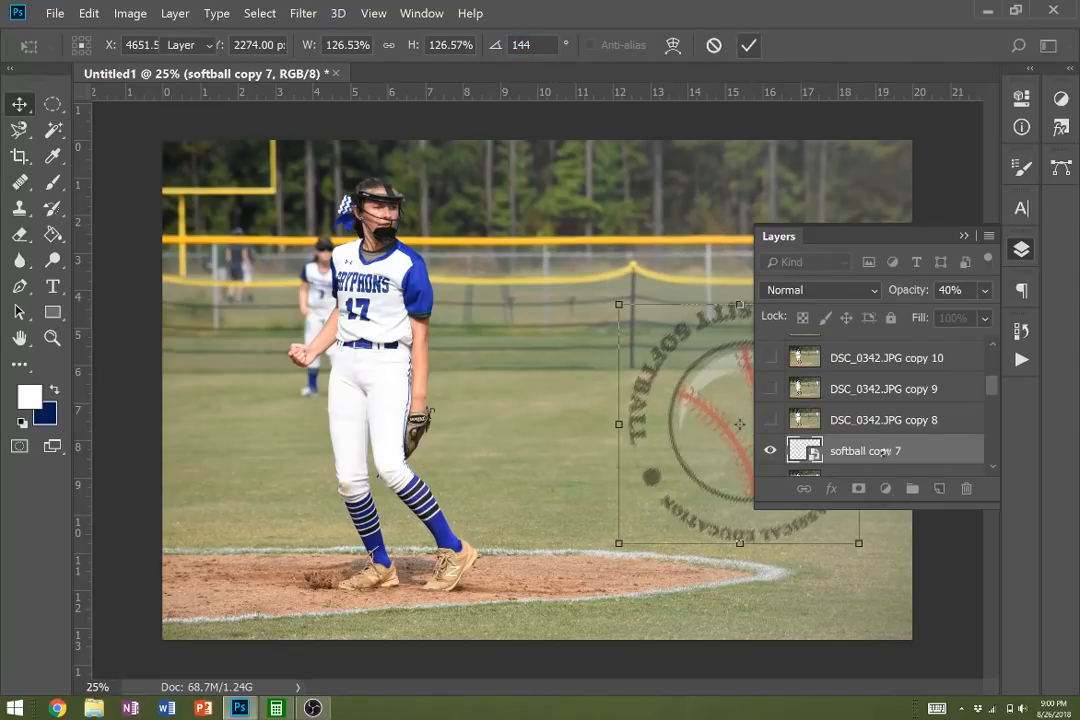
# - Merge softball copy 7 down into DSC_0342.JPG copy 7 and hide the merged layer
pyautogui.rightClick(885, 451)
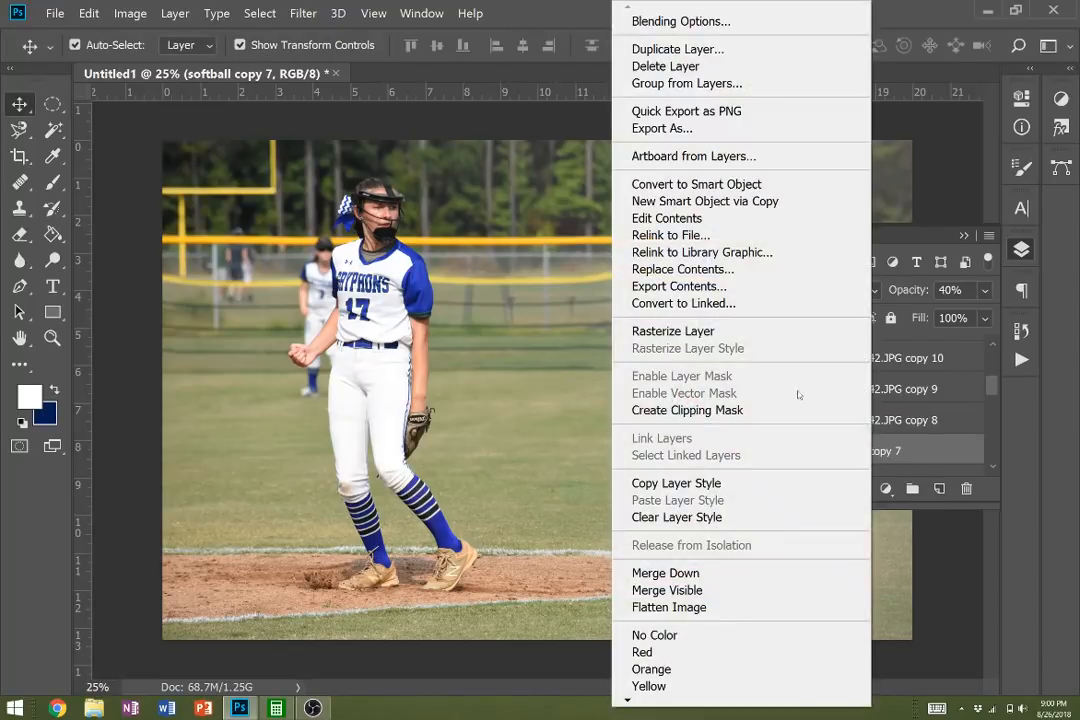
pyautogui.click(741, 573)
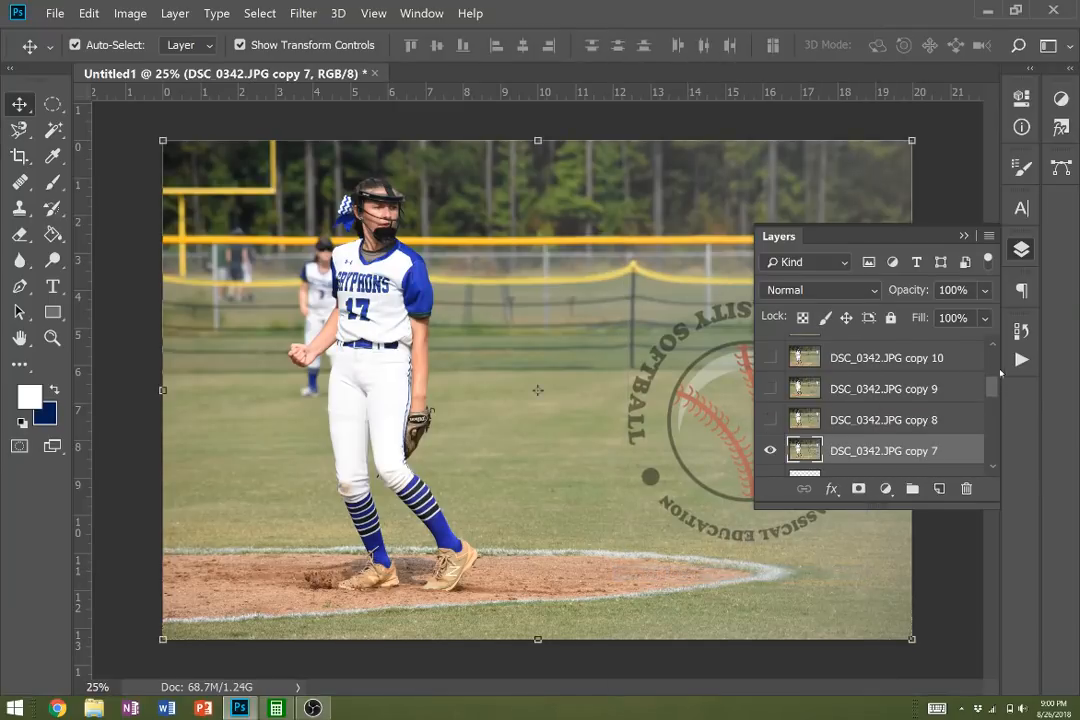
pyautogui.moveTo(996, 386); pyautogui.dragTo(996, 397)
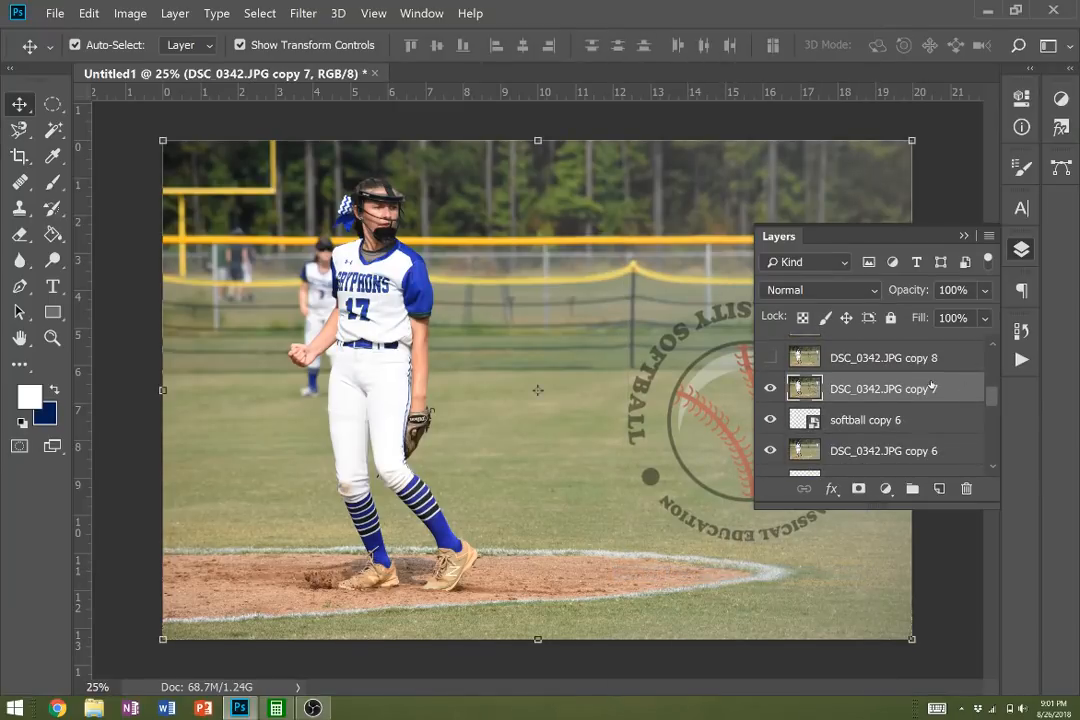
pyautogui.click(770, 388)
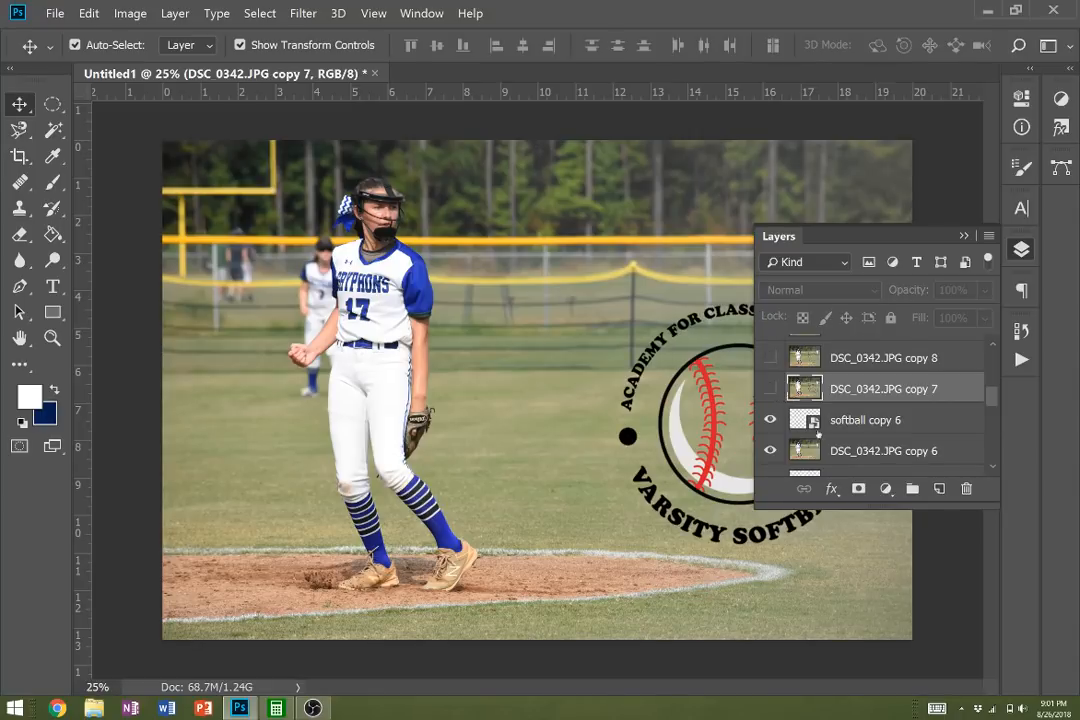
# - Set the softball copy 6 layer's opacity to 50% and rotate the logo 180 degrees
pyautogui.click(856, 422)
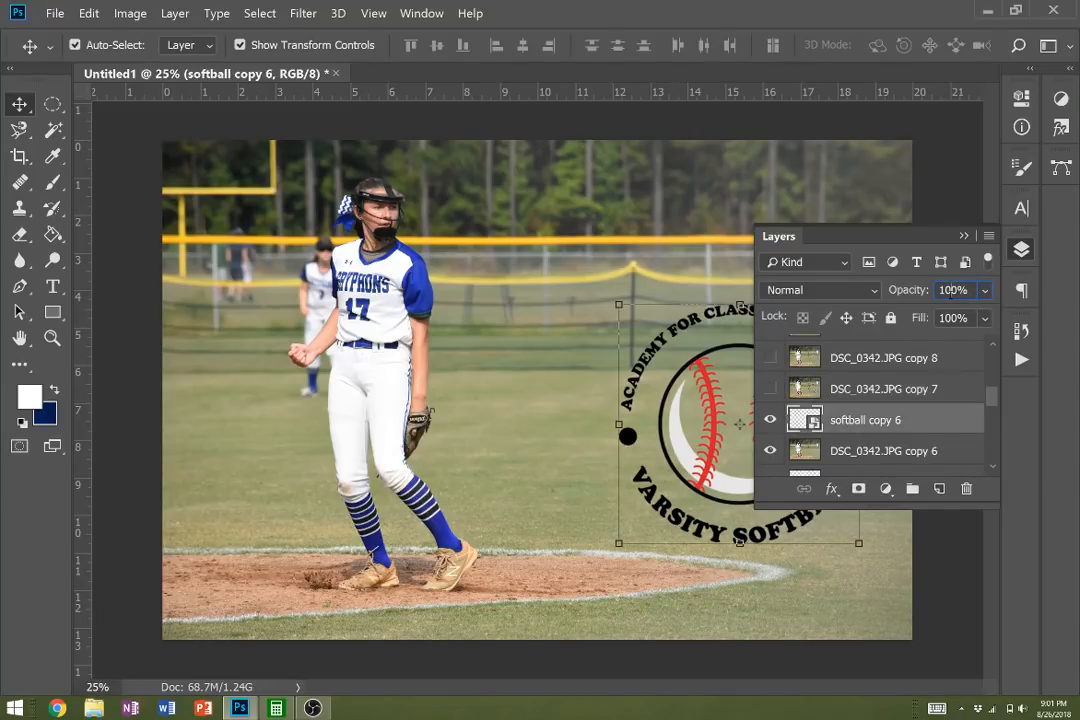
pyautogui.click(951, 290)
pyautogui.write('50')
pyautogui.press('Return')
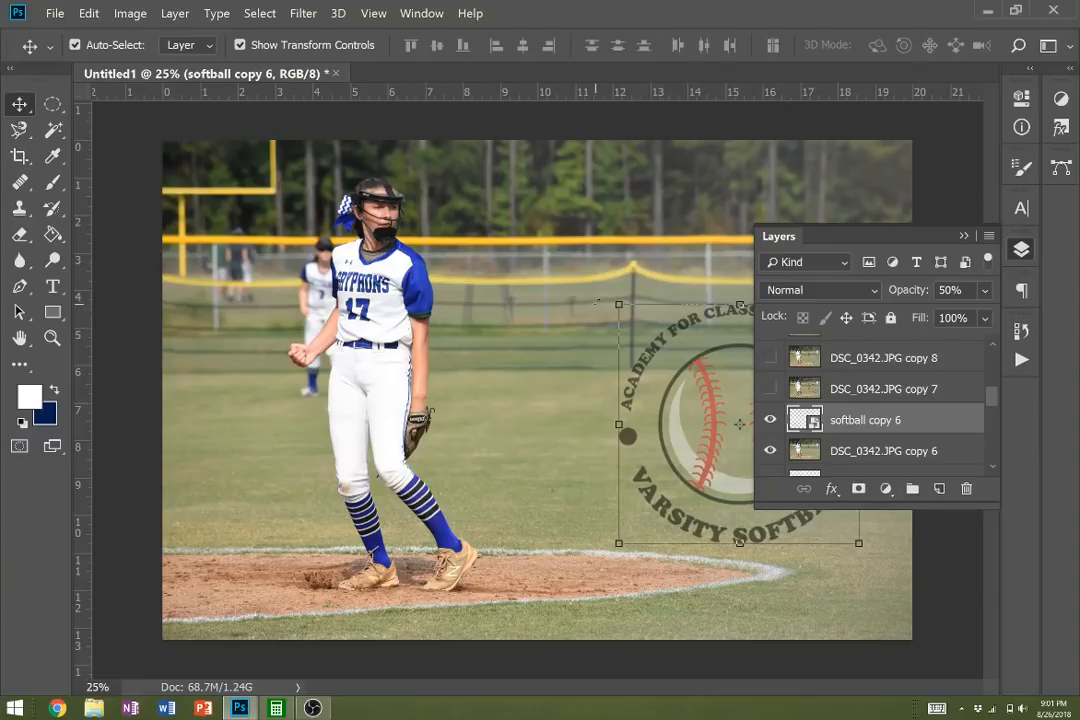
pyautogui.hotkey('ctrl', 't')
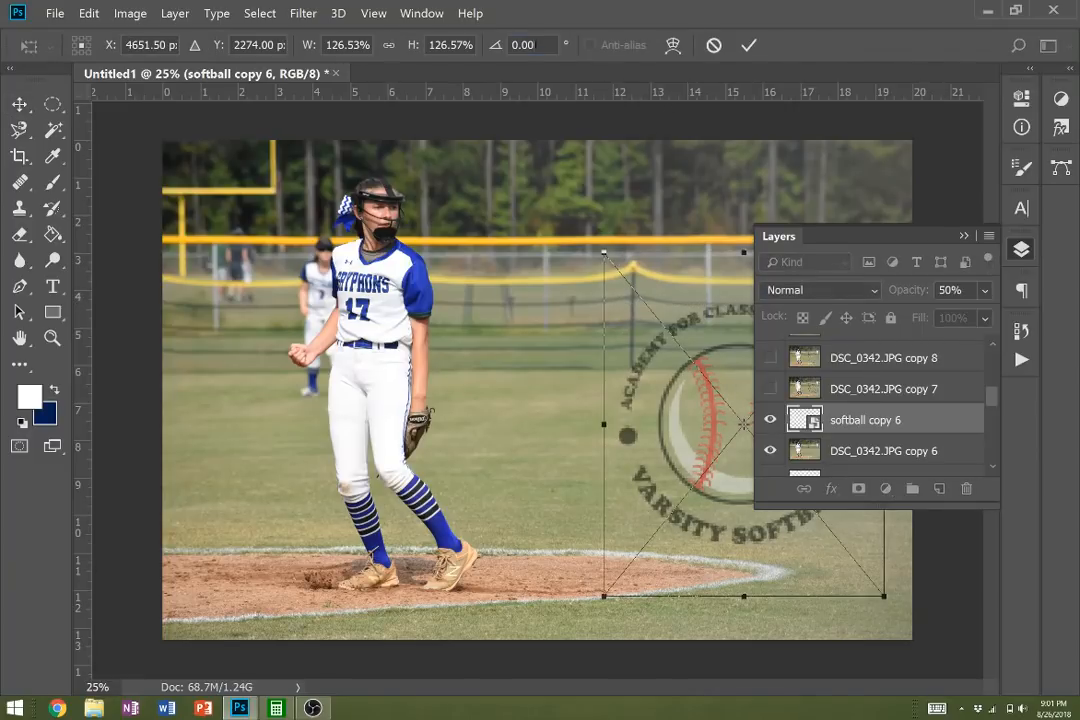
pyautogui.click(520, 44)
pyautogui.write('180')
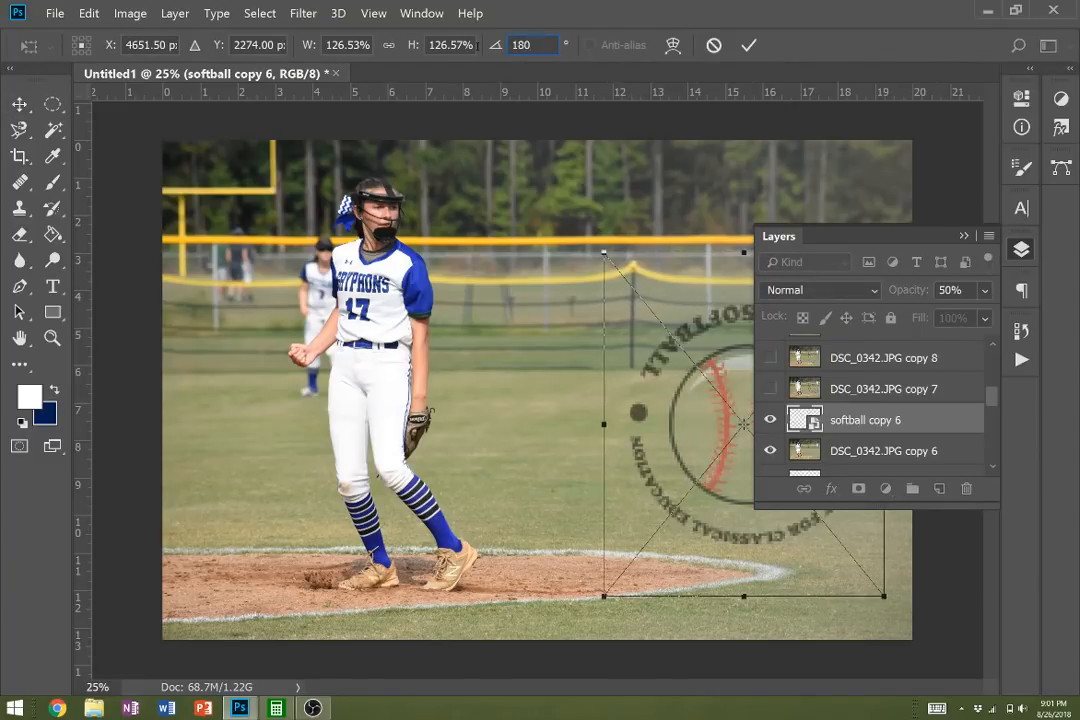
pyautogui.click(748, 44)
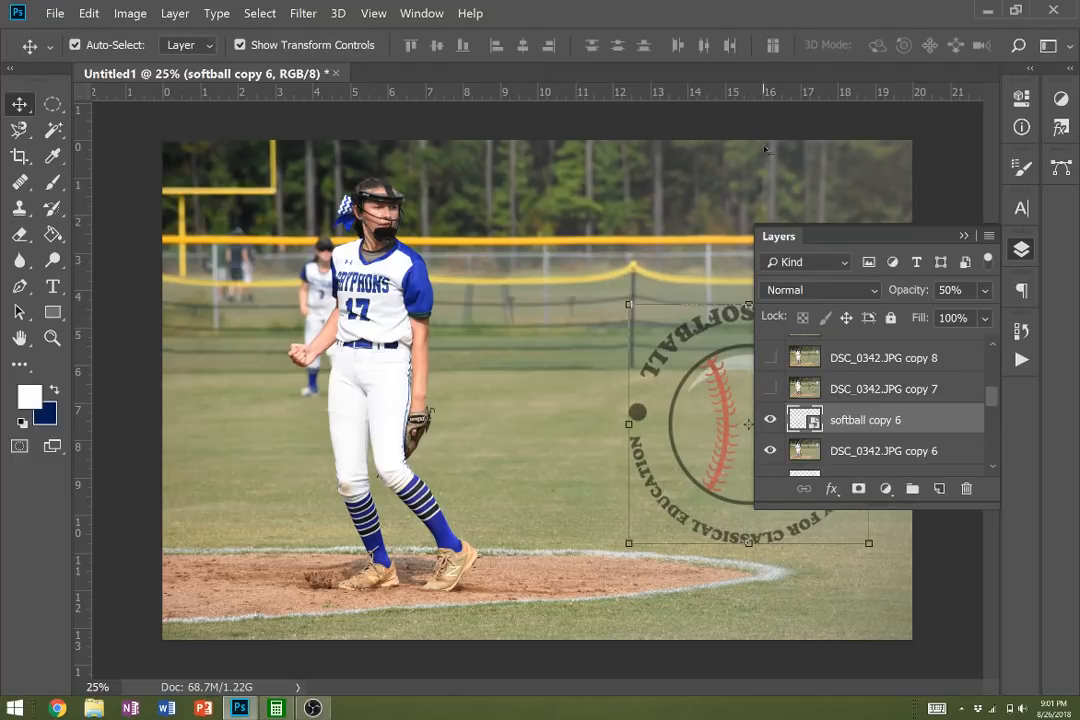
# - Merge softball copy 6 down into DSC_0342.JPG copy 6 and hide the merged layer
pyautogui.click(769, 421)
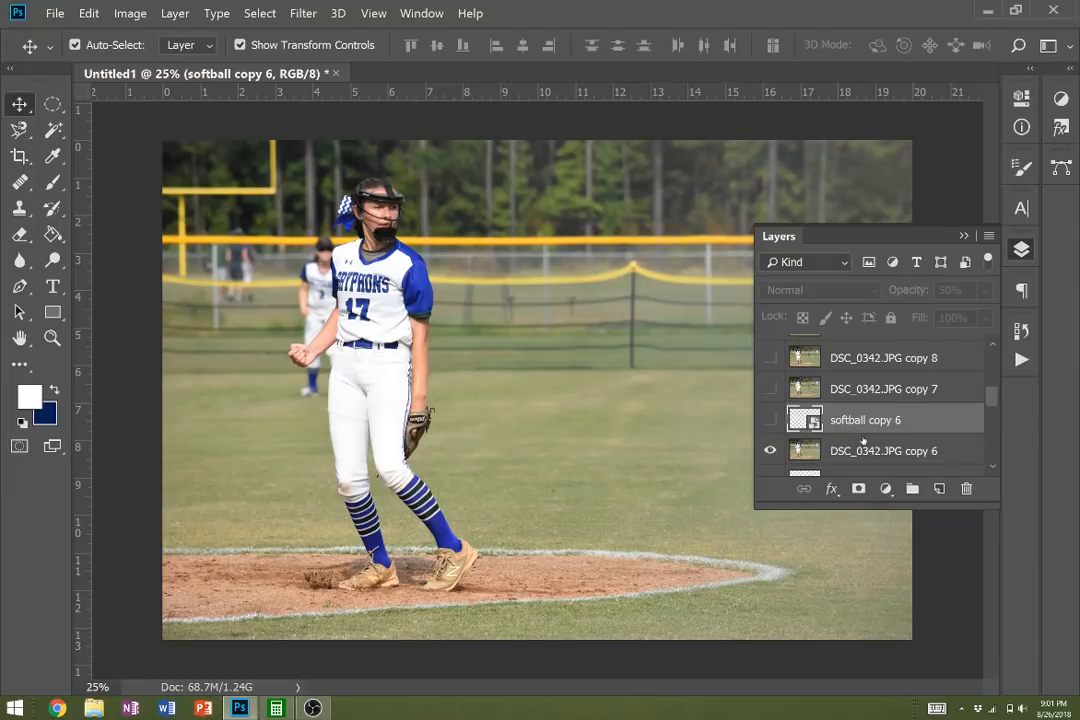
pyautogui.click(769, 420)
pyautogui.rightClick(802, 421)
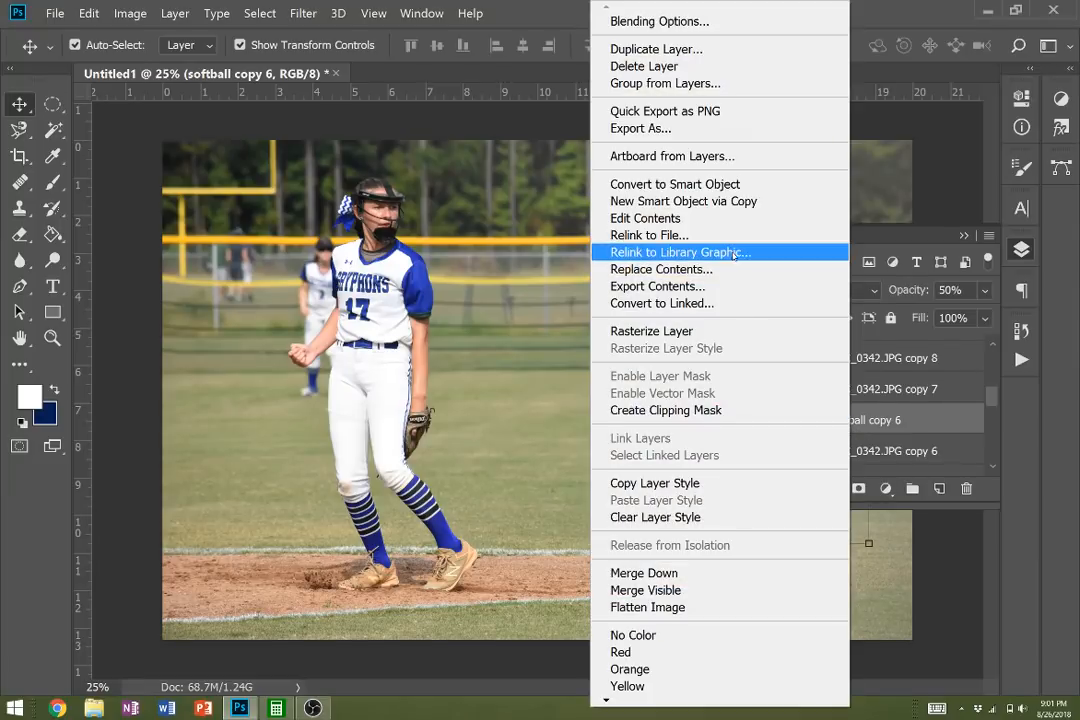
pyautogui.click(672, 573)
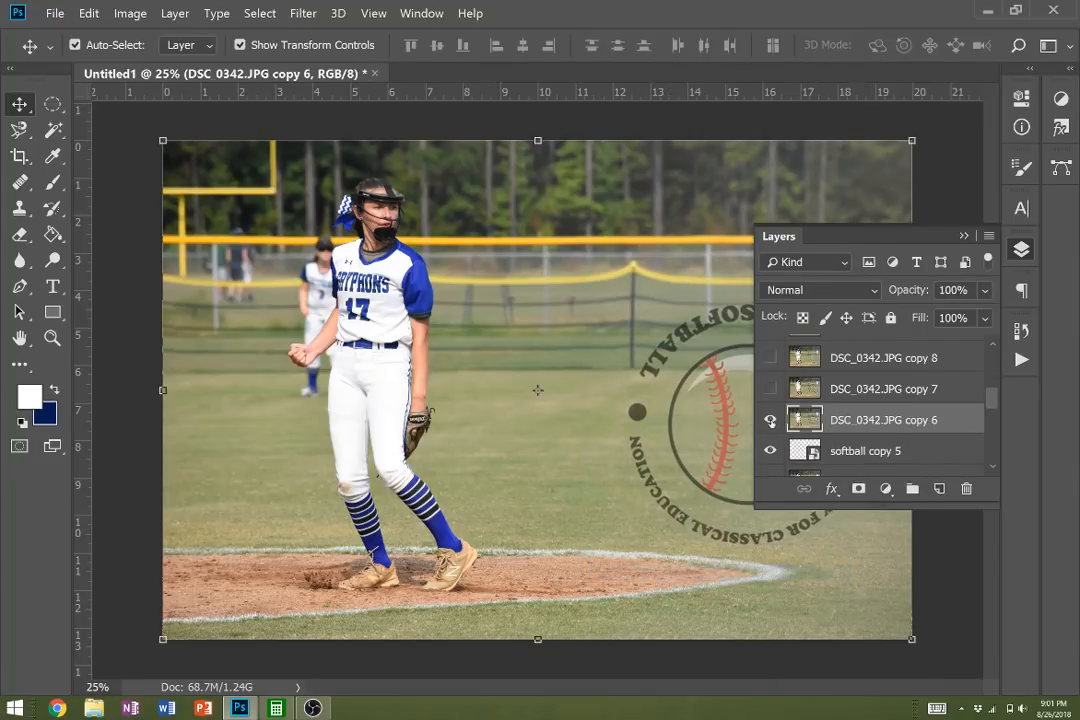
pyautogui.click(770, 420)
# - Set the softball copy 5 layer's opacity to 60% and rotate the logo -144 degrees
pyautogui.click(838, 453)
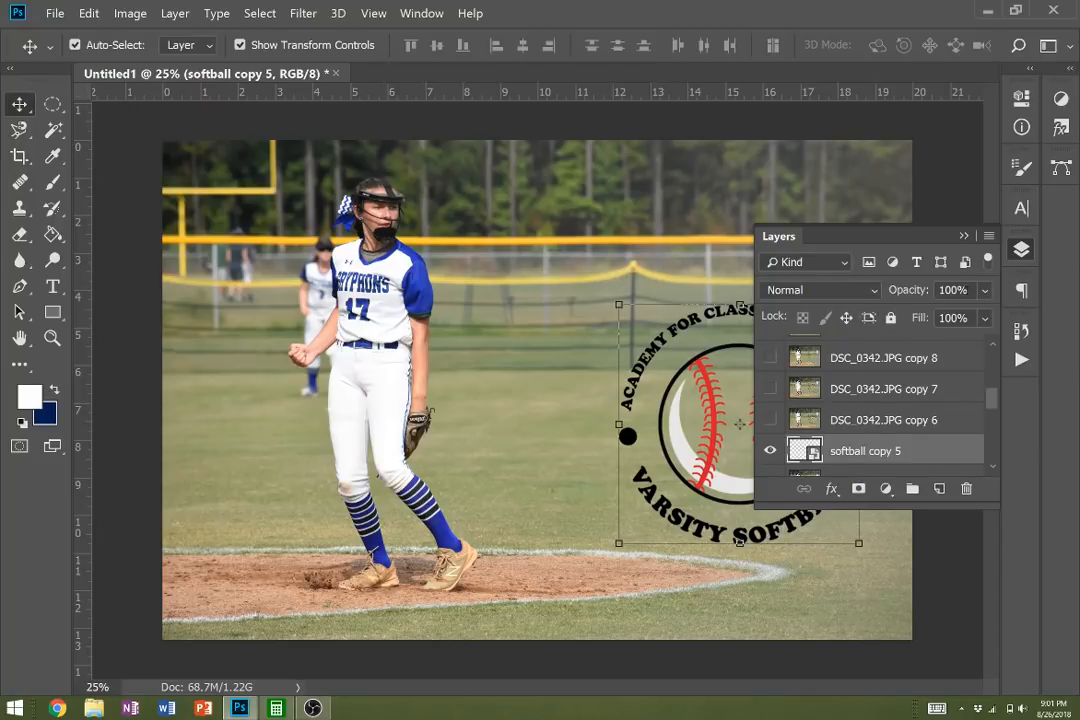
pyautogui.write('60')
pyautogui.press('Return')
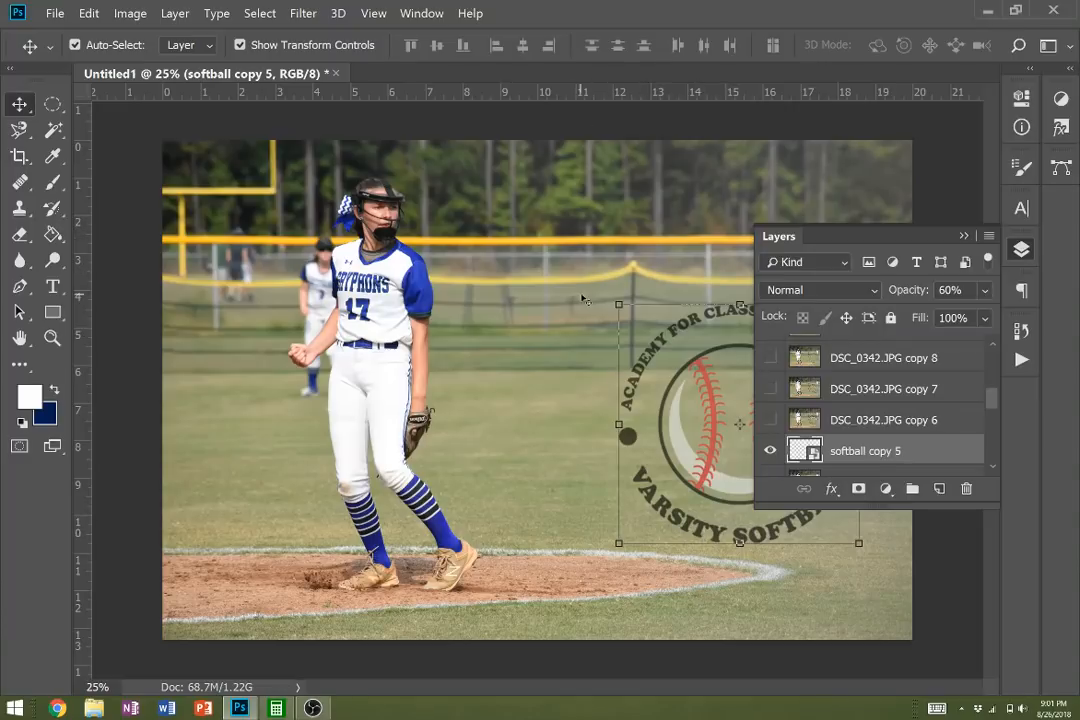
pyautogui.hotkey('ctrl', 't')
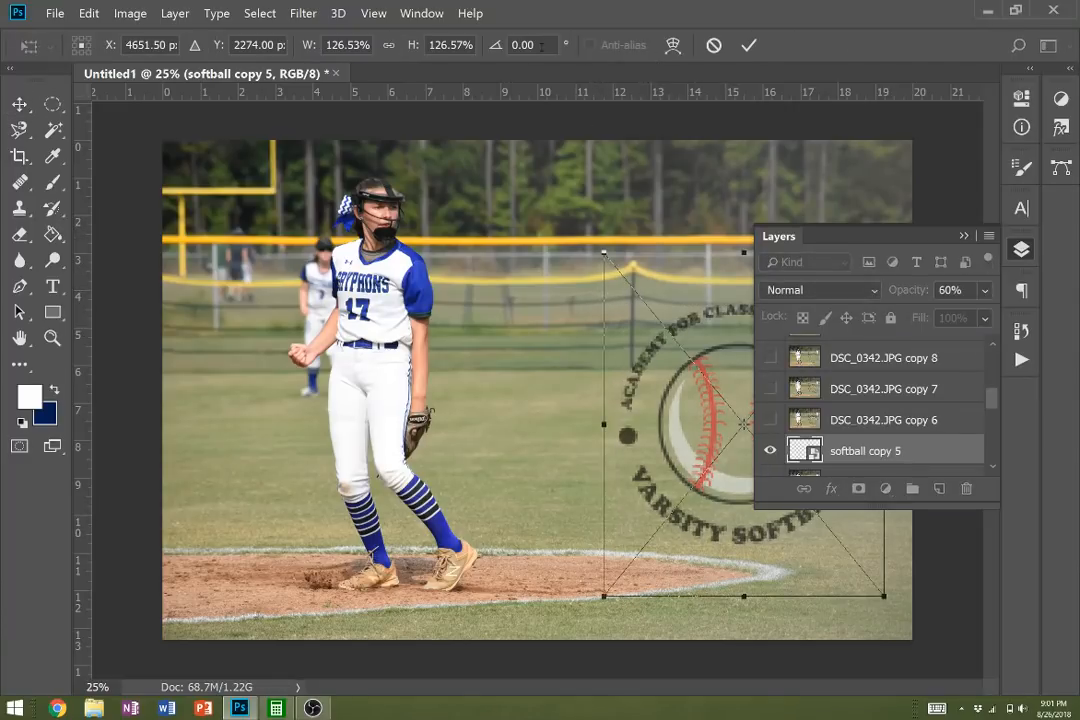
pyautogui.click(522, 44)
pyautogui.write('-144')
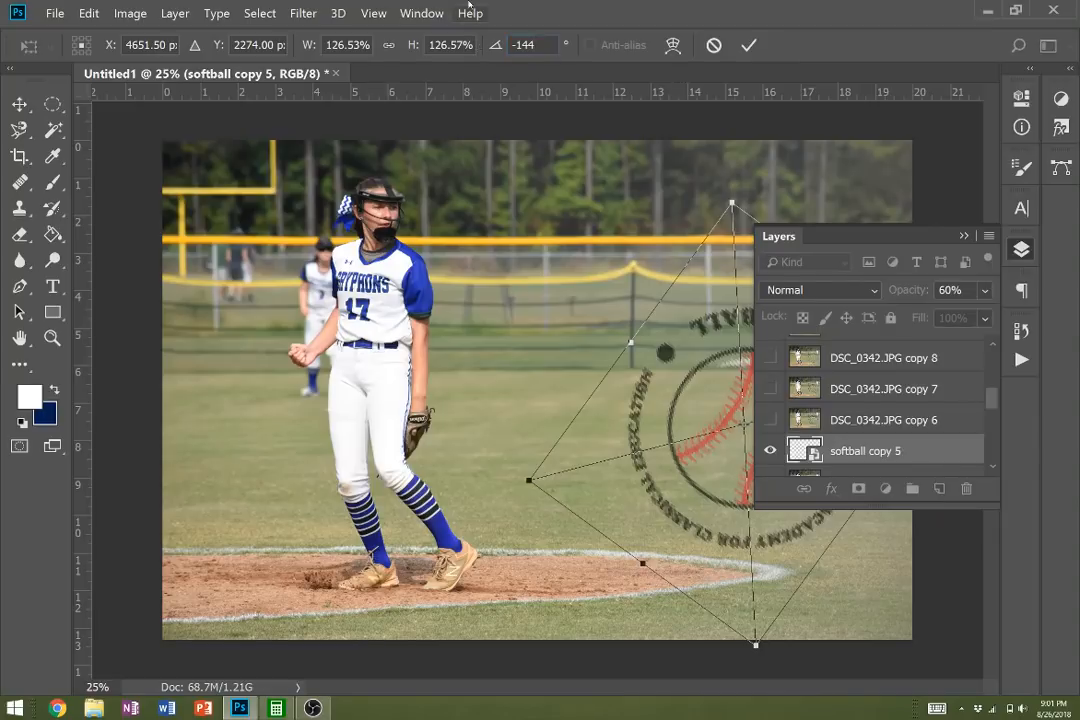
pyautogui.click(748, 44)
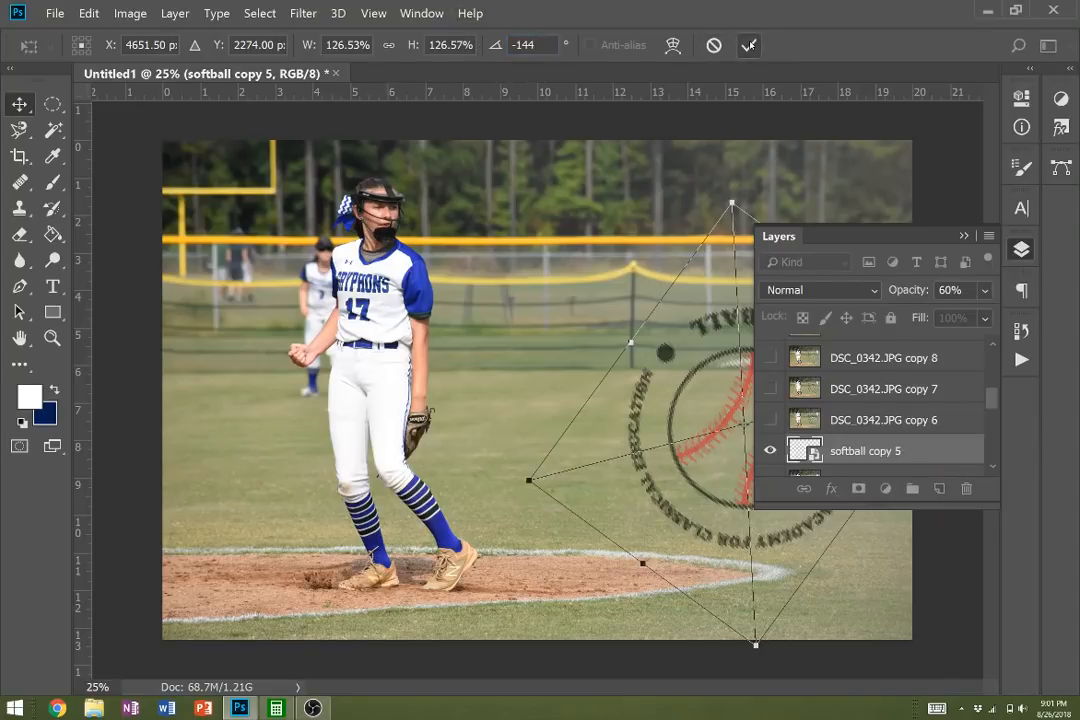
# - Merge softball copy 5 down into DSC_0342.JPG copy 5 and hide the merged layer
pyautogui.rightClick(858, 450)
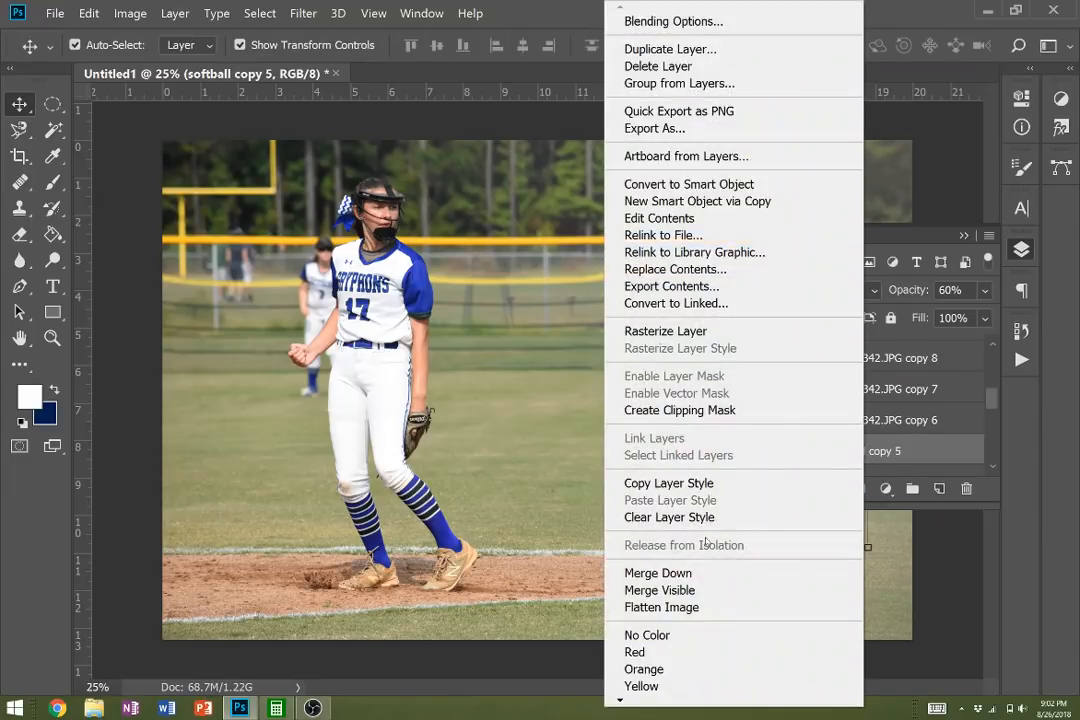
pyautogui.click(658, 573)
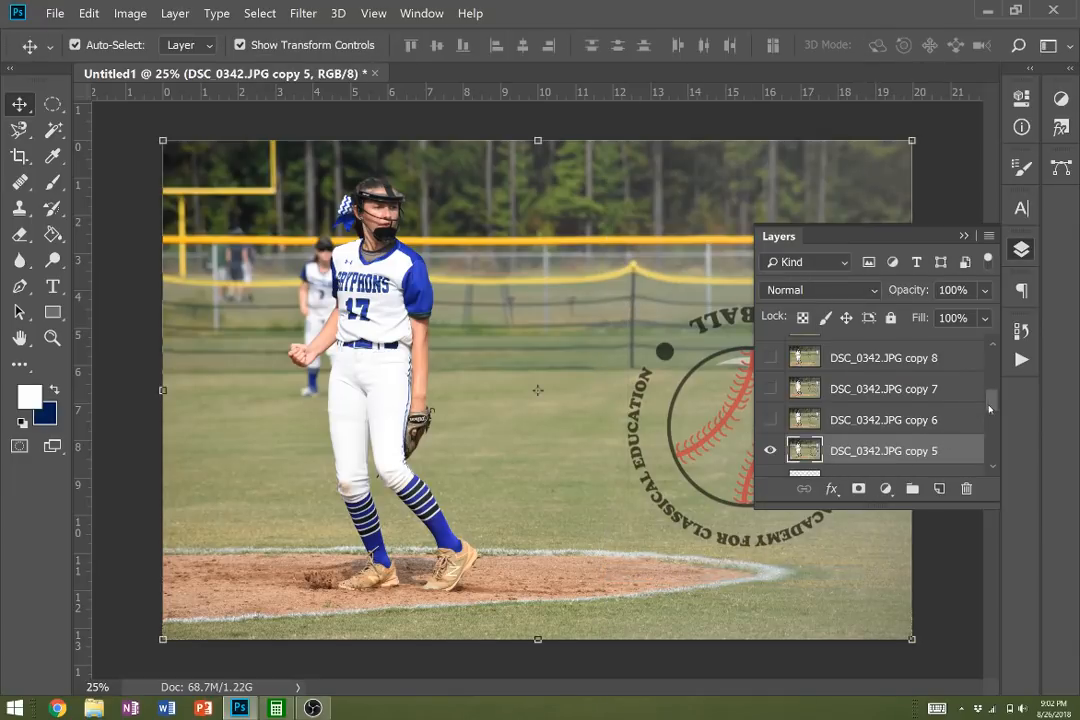
pyautogui.moveTo(989, 408); pyautogui.dragTo(989, 423)
pyautogui.click(770, 364)
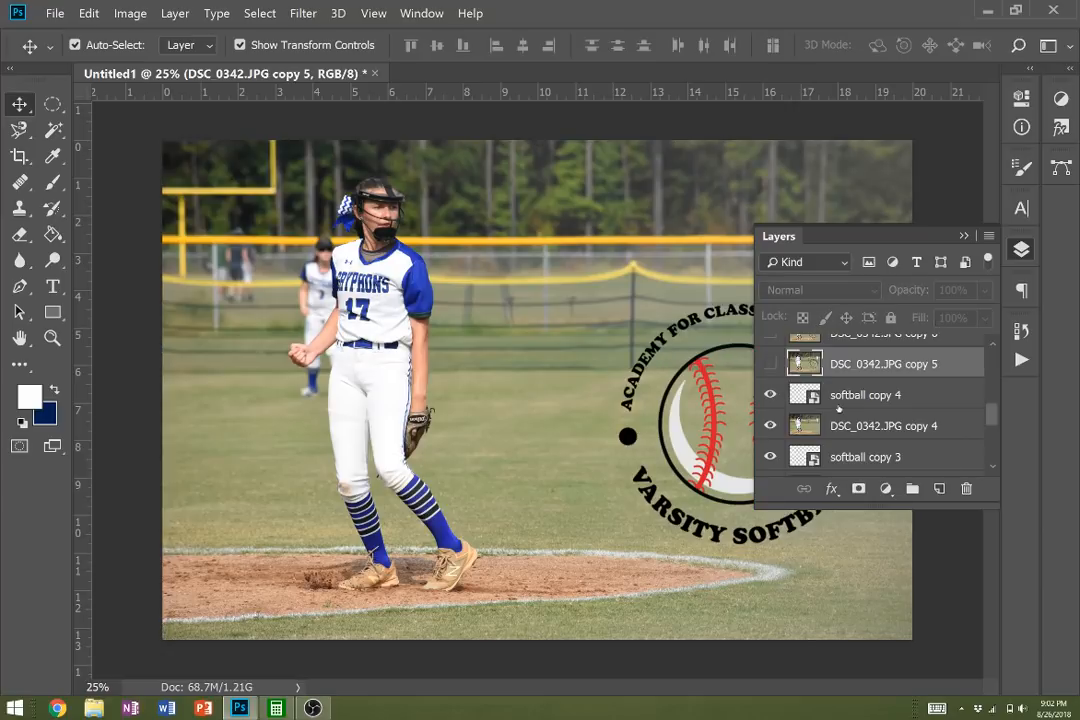
# - Set the softball copy 4 layer's opacity to 70% and rotate the logo -108 degrees
pyautogui.click(870, 395)
pyautogui.click(960, 290)
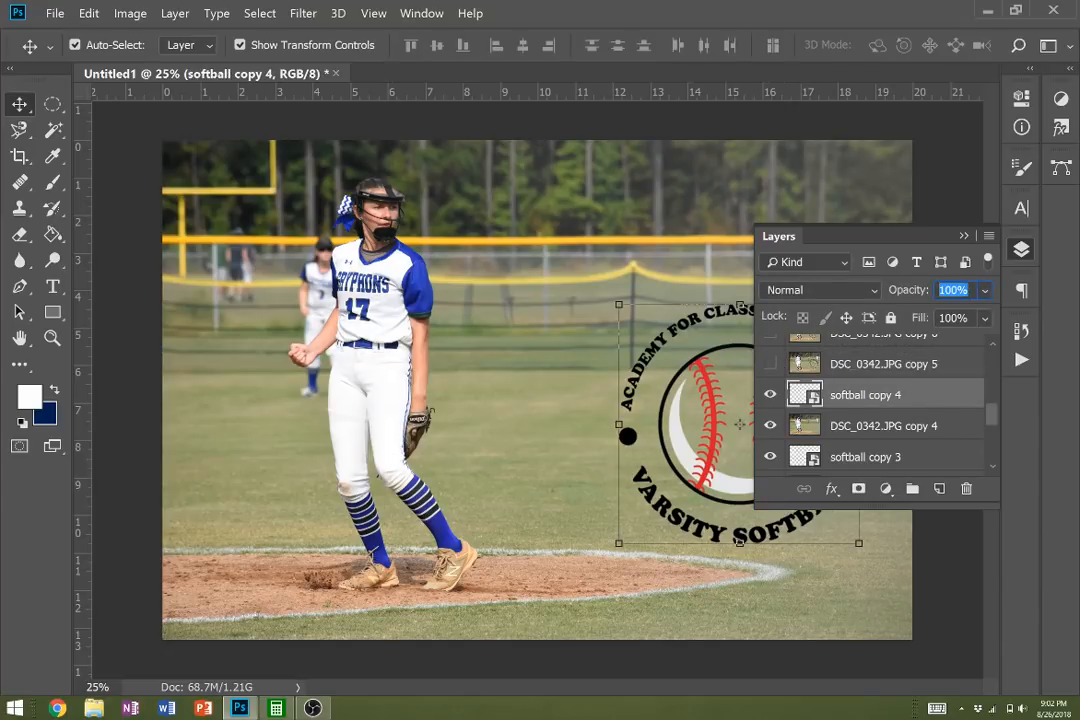
pyautogui.write('70')
pyautogui.press('Return')
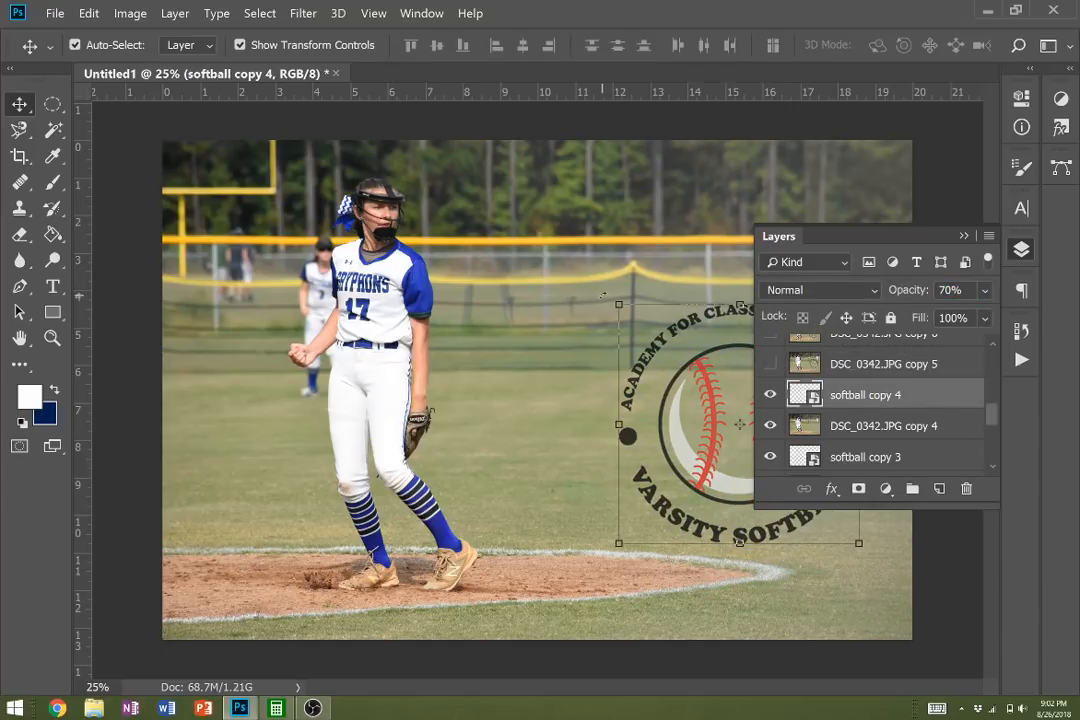
pyautogui.click(604, 294)
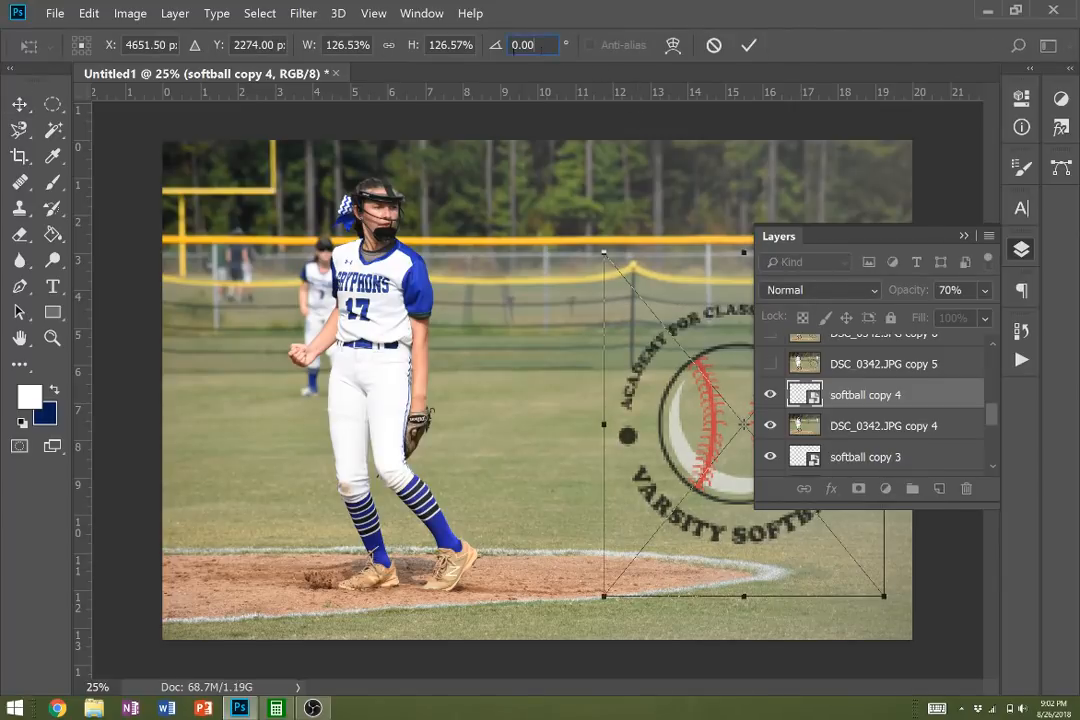
pyautogui.write('-108')
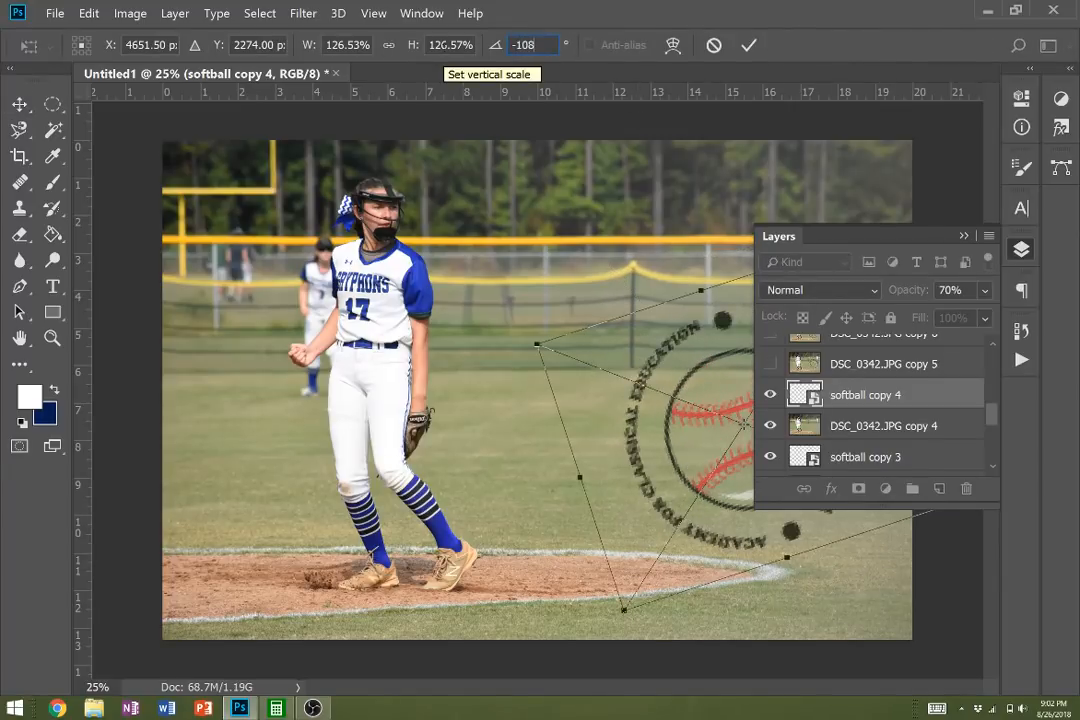
pyautogui.press('Return')
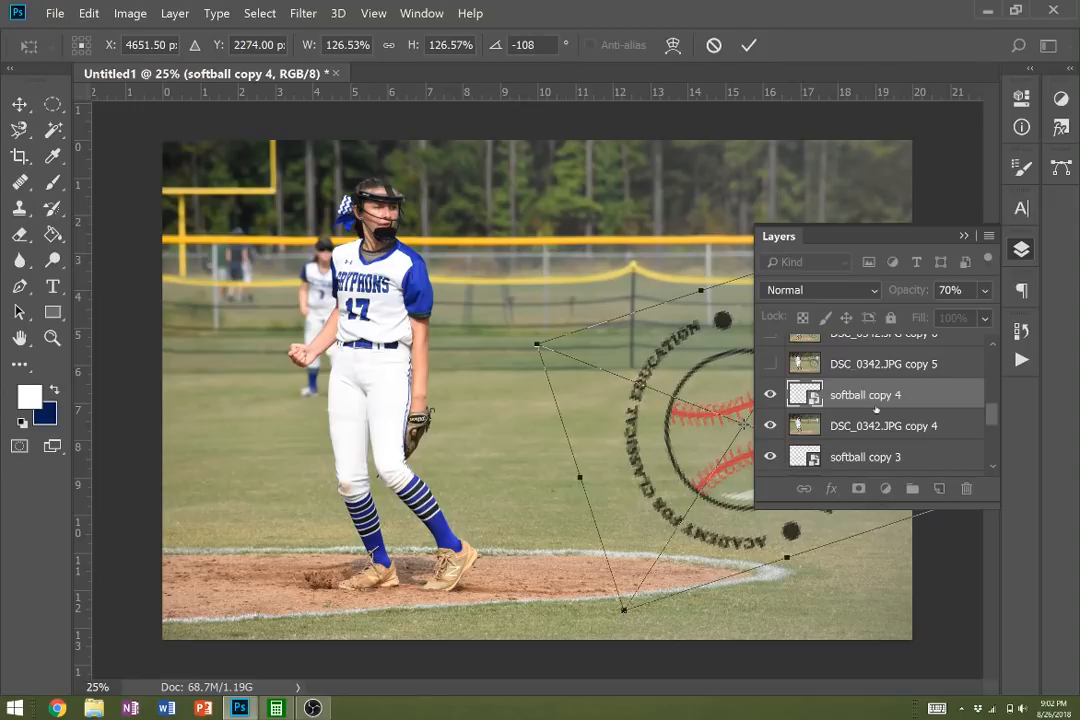
pyautogui.click(748, 44)
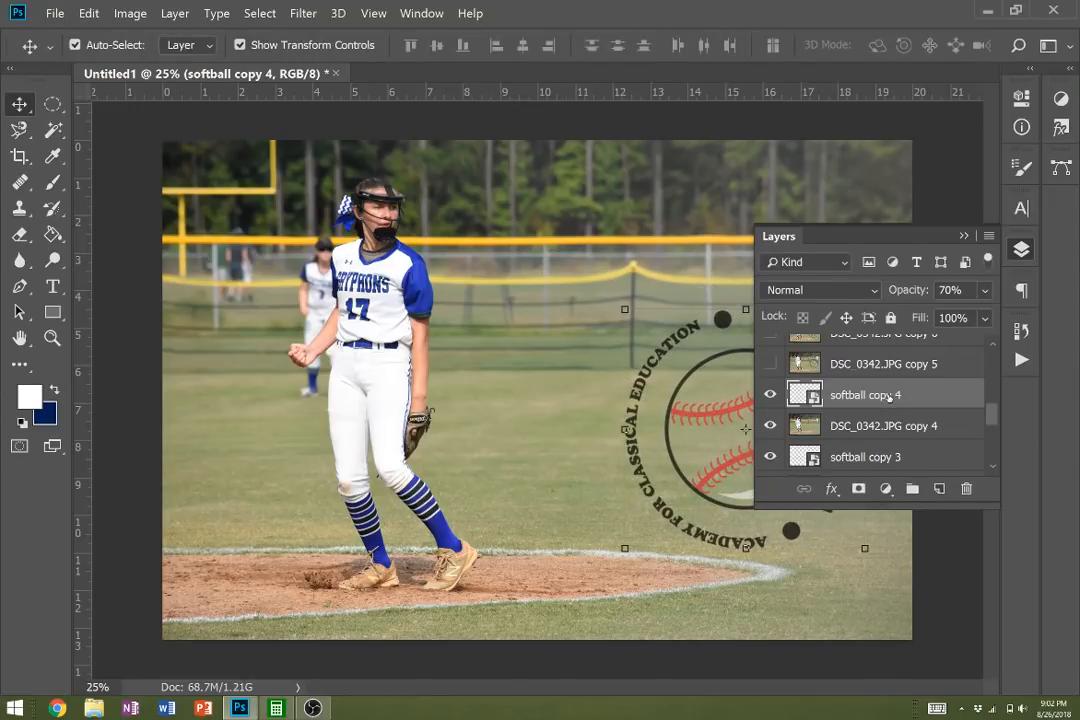
# - Merge softball copy 4 down into DSC_0342.JPG copy 4 and hide the merged layer
pyautogui.rightClick(888, 397)
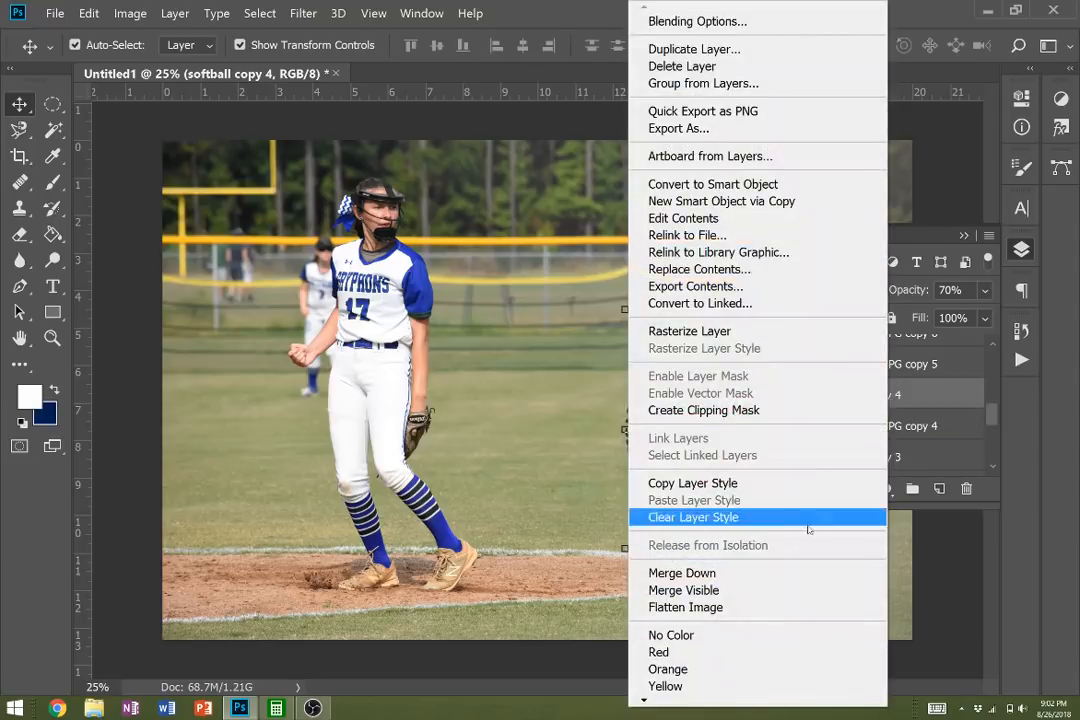
pyautogui.click(803, 572)
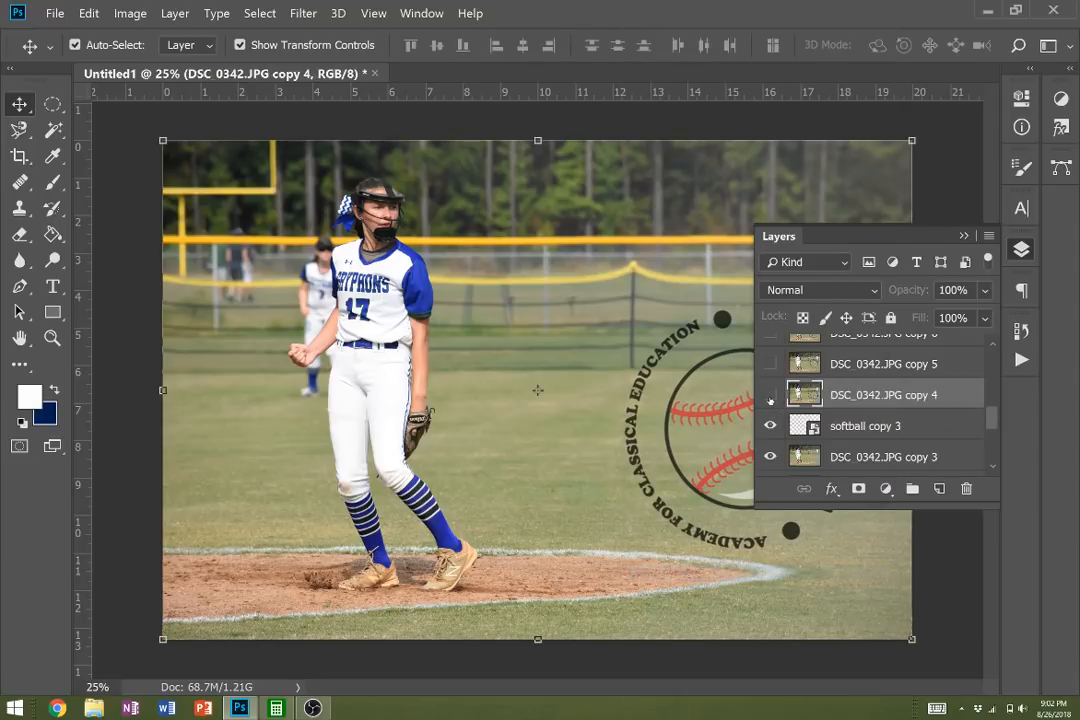
pyautogui.click(770, 395)
# - Select the softball copy 3 layer and set its opacity to 80%
pyautogui.click(866, 430)
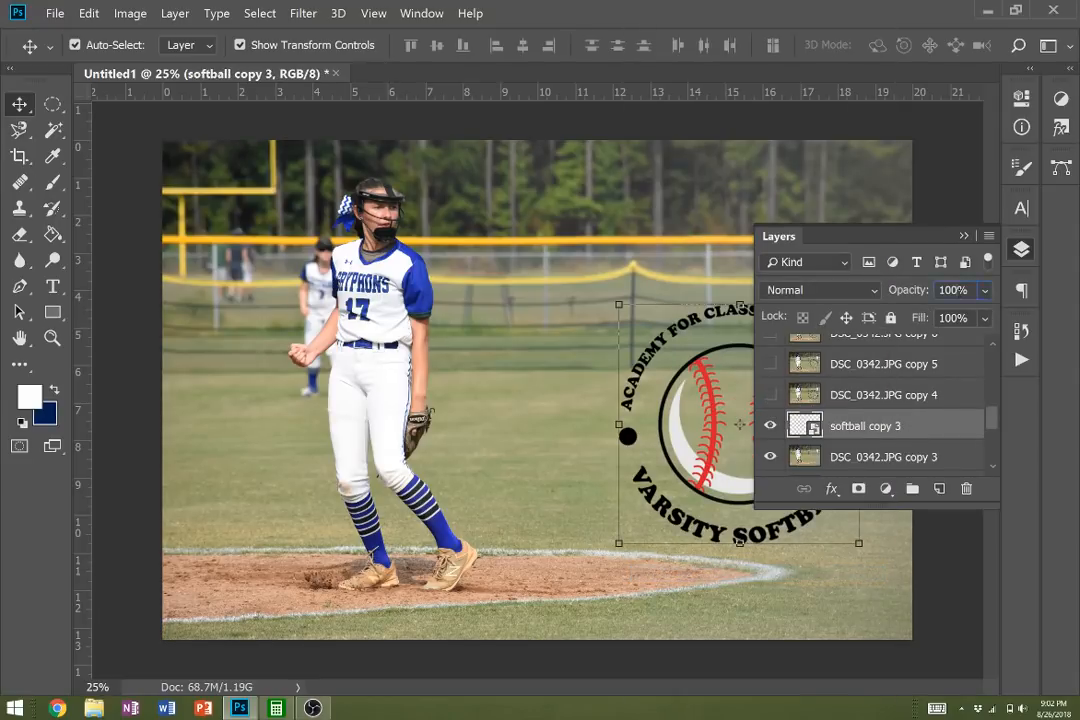
pyautogui.click(953, 290)
pyautogui.write('80')
pyautogui.press('Return')
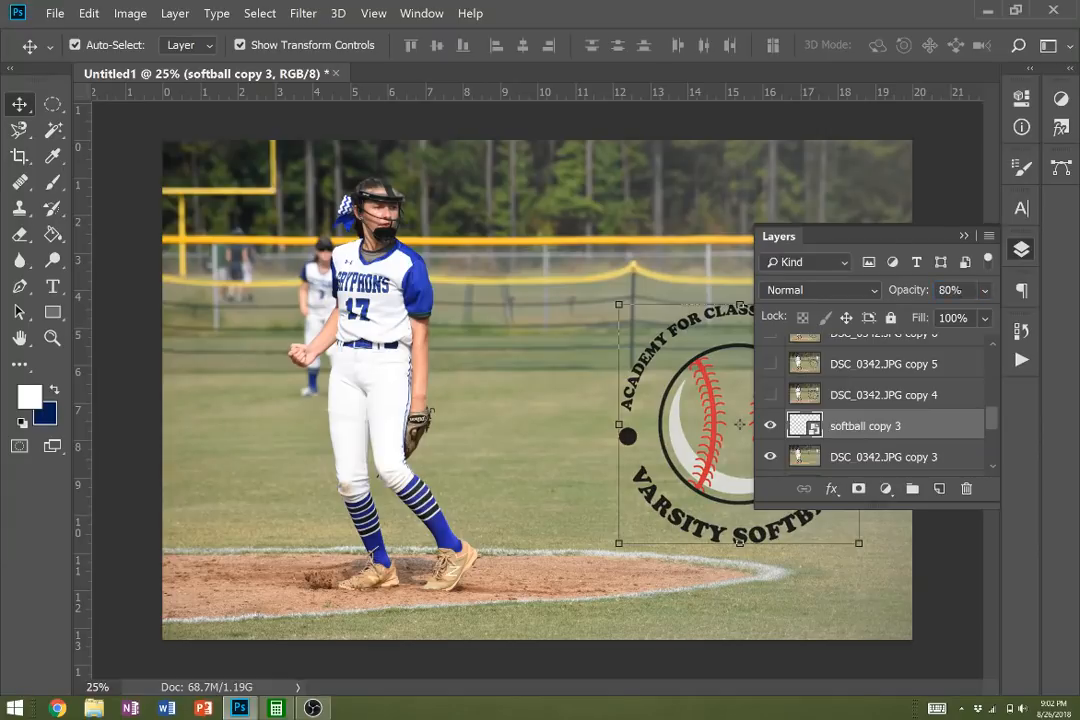
# - Rotate the logo on the softball copy 3 layer by -72 degrees
pyautogui.hotkey('ctrl', 't')
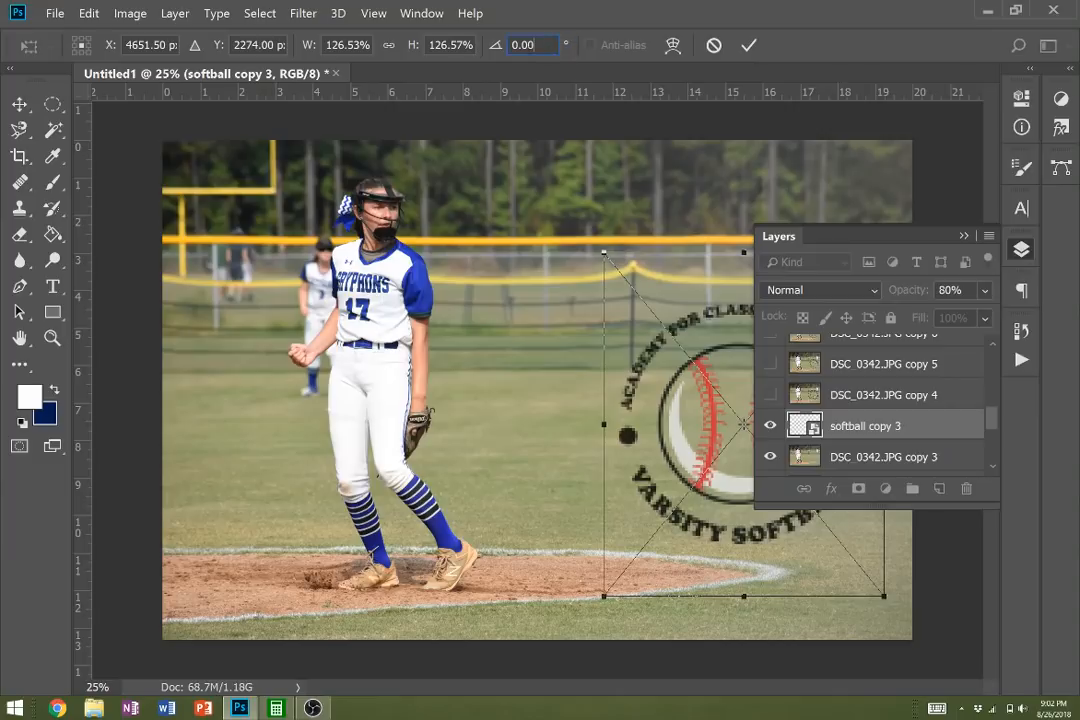
pyautogui.moveTo(535, 45); pyautogui.dragTo(462, 39)
pyautogui.write('72')
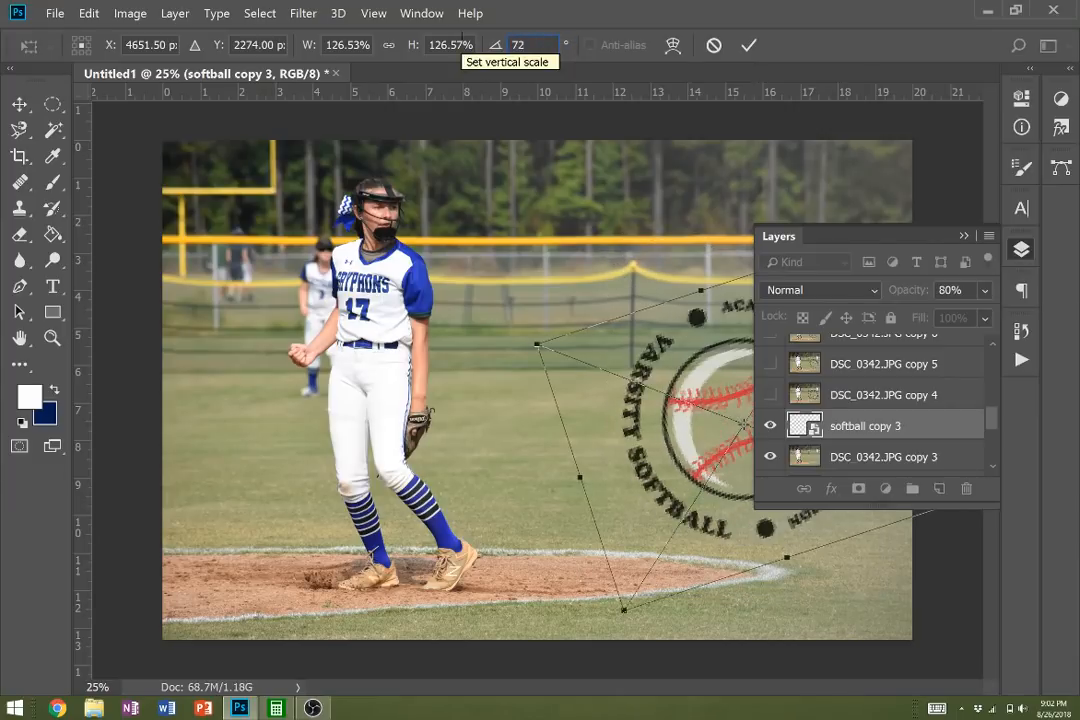
pyautogui.press('Return')
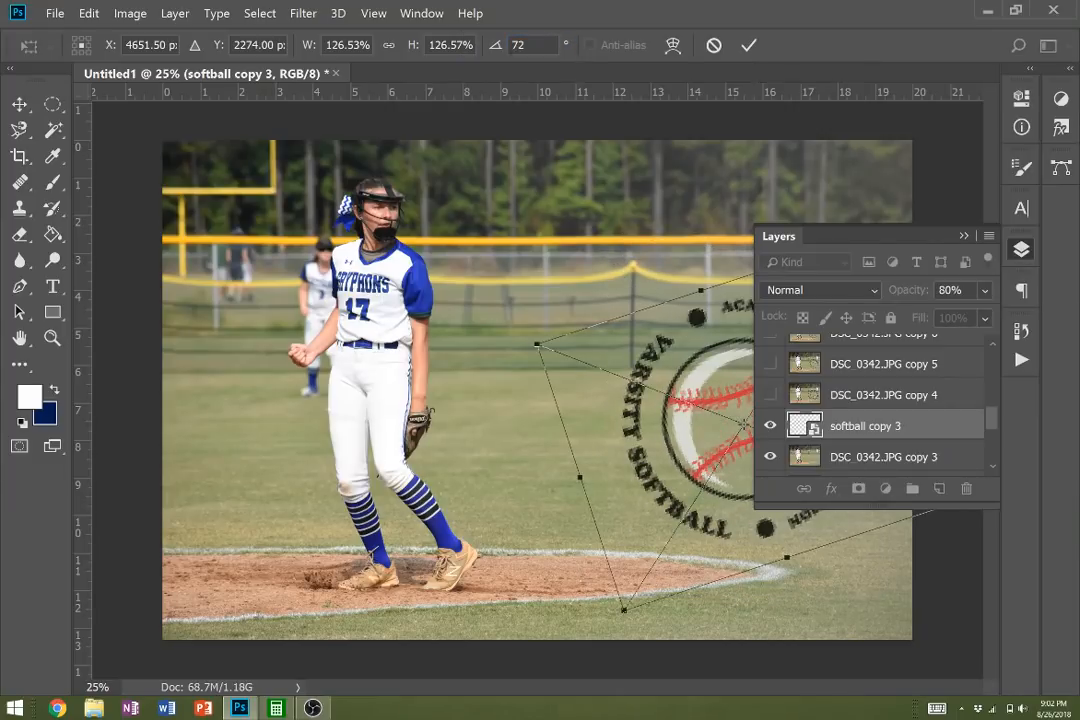
pyautogui.write('-')
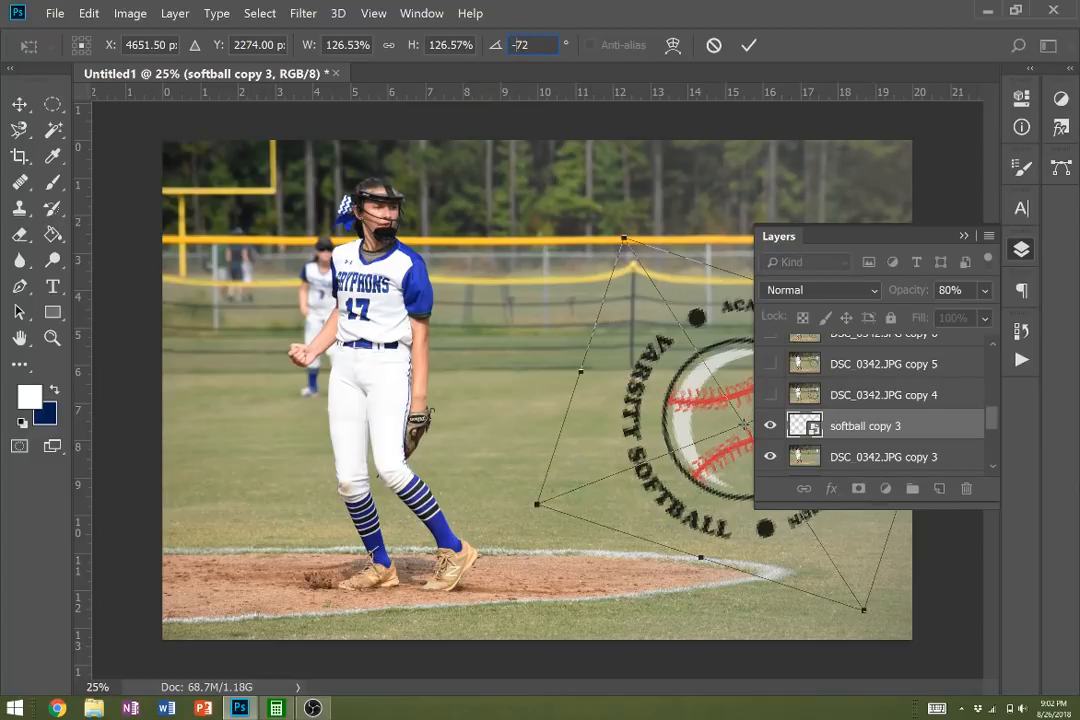
pyautogui.press('Return')
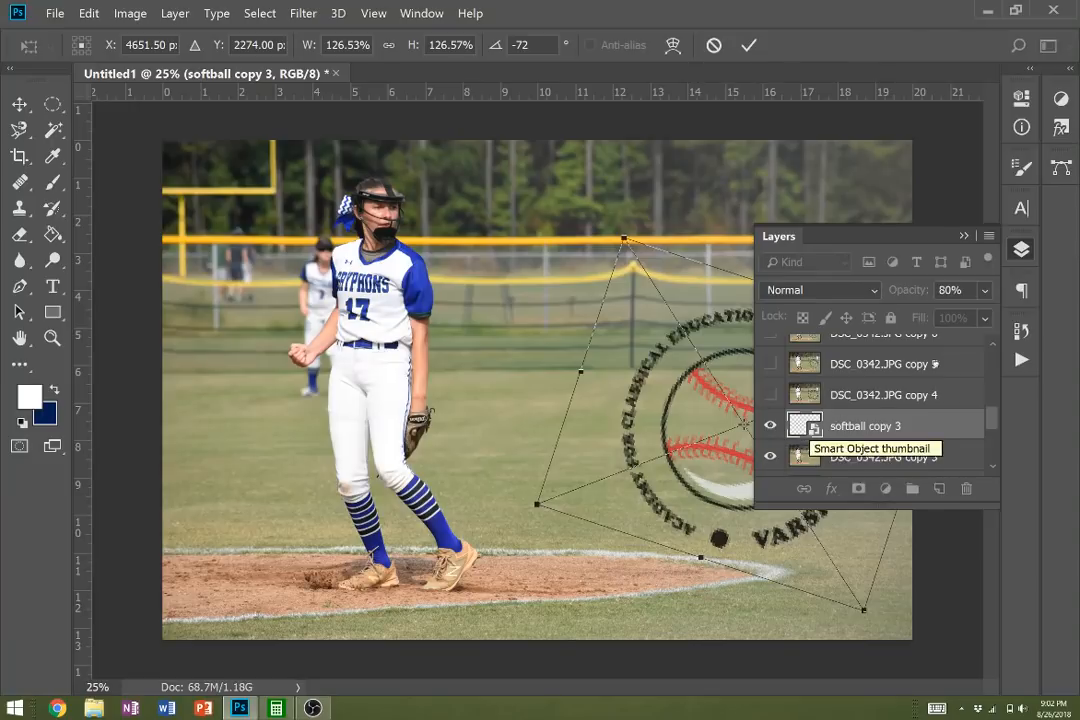
pyautogui.click(748, 45)
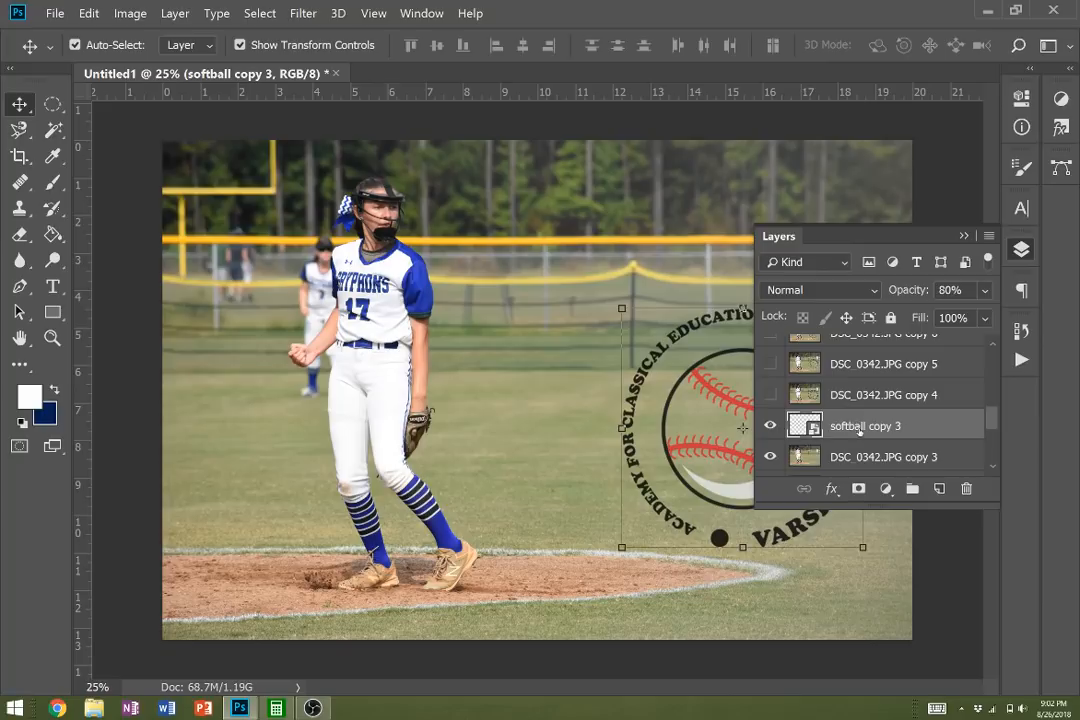
# - Merge softball copy 3 down into DSC_0342.JPG copy 3 and hide the merged layer
pyautogui.rightClick(855, 428)
pyautogui.click(735, 575)
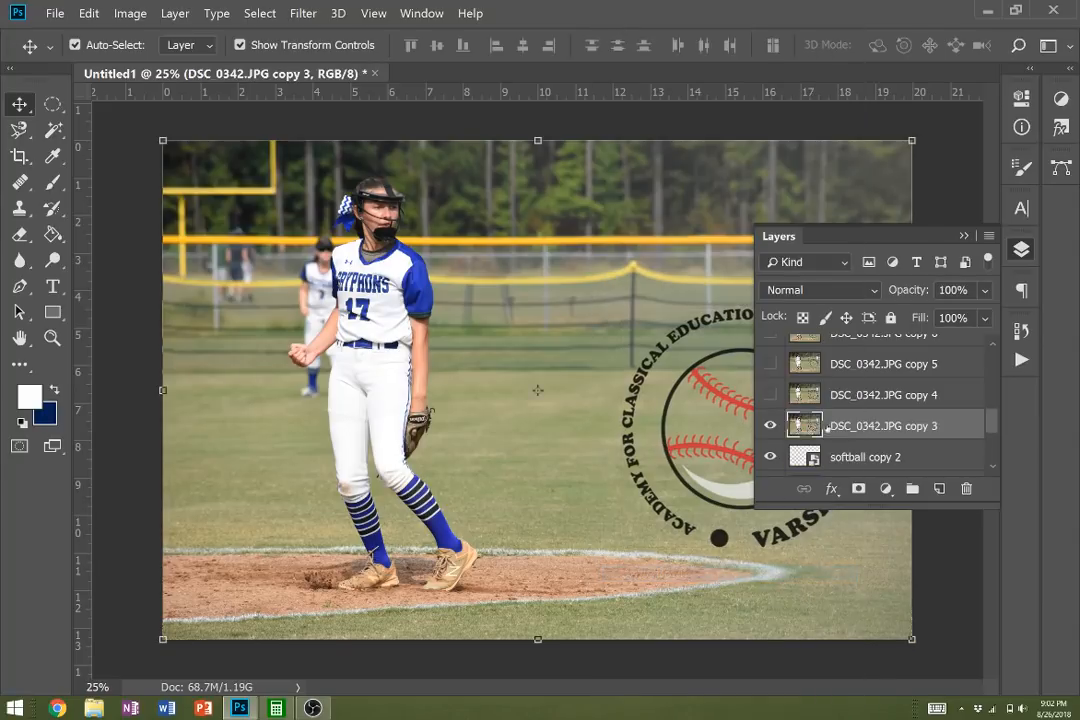
pyautogui.click(770, 426)
# - Set the softball copy 2 layer's opacity to 90% and rotate the logo -36 degrees
pyautogui.click(848, 460)
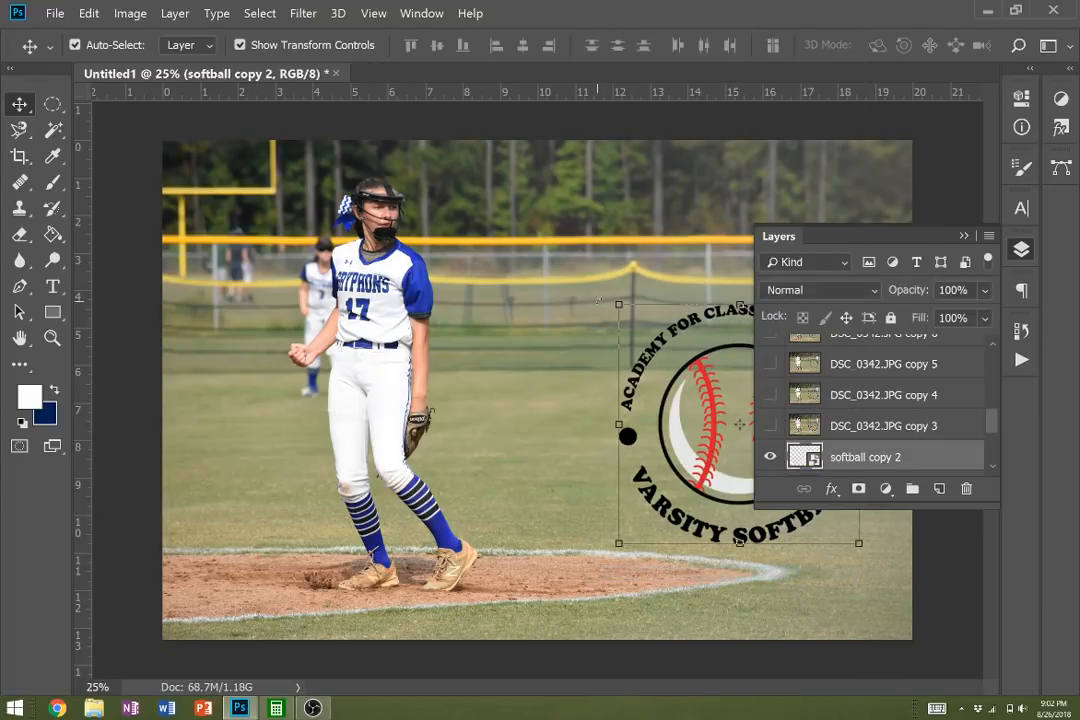
pyautogui.click(952, 290)
pyautogui.write('50')
pyautogui.press('Return')
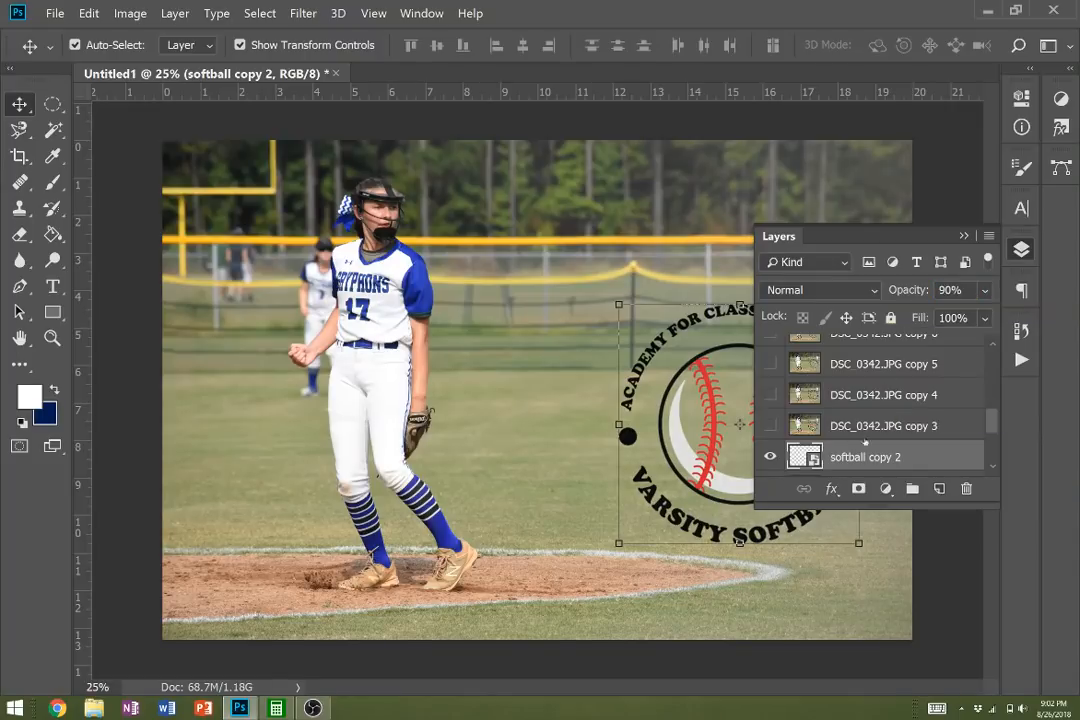
pyautogui.scroll(-1, 996, 427)
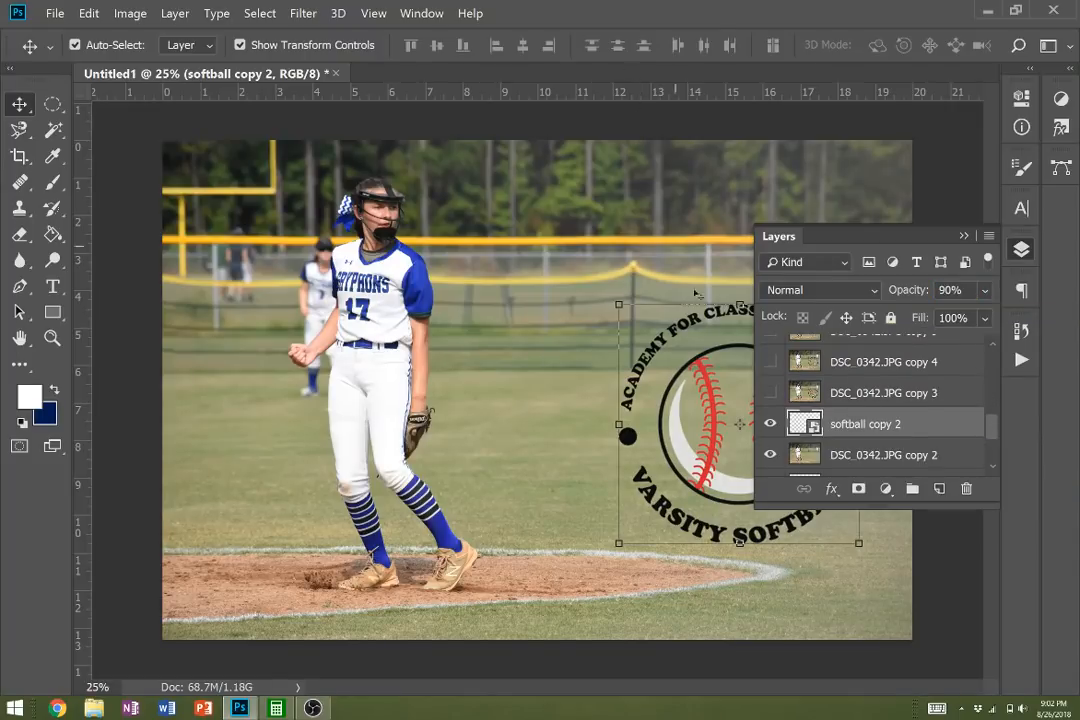
pyautogui.hotkey('ctrl', 't')
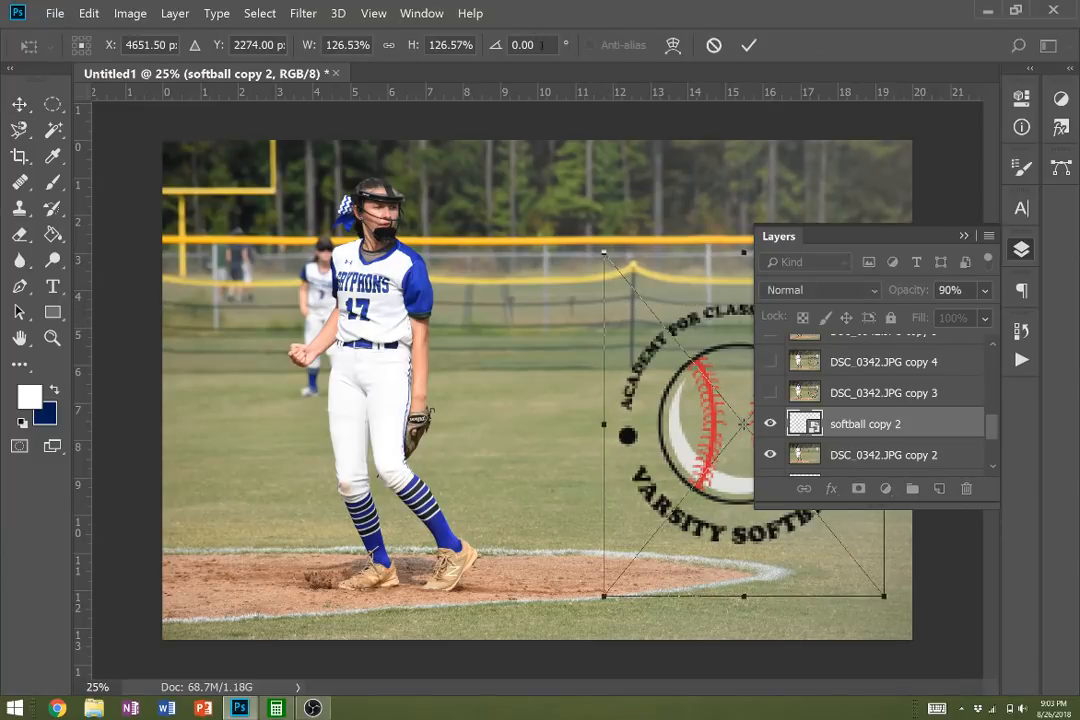
pyautogui.write('-36')
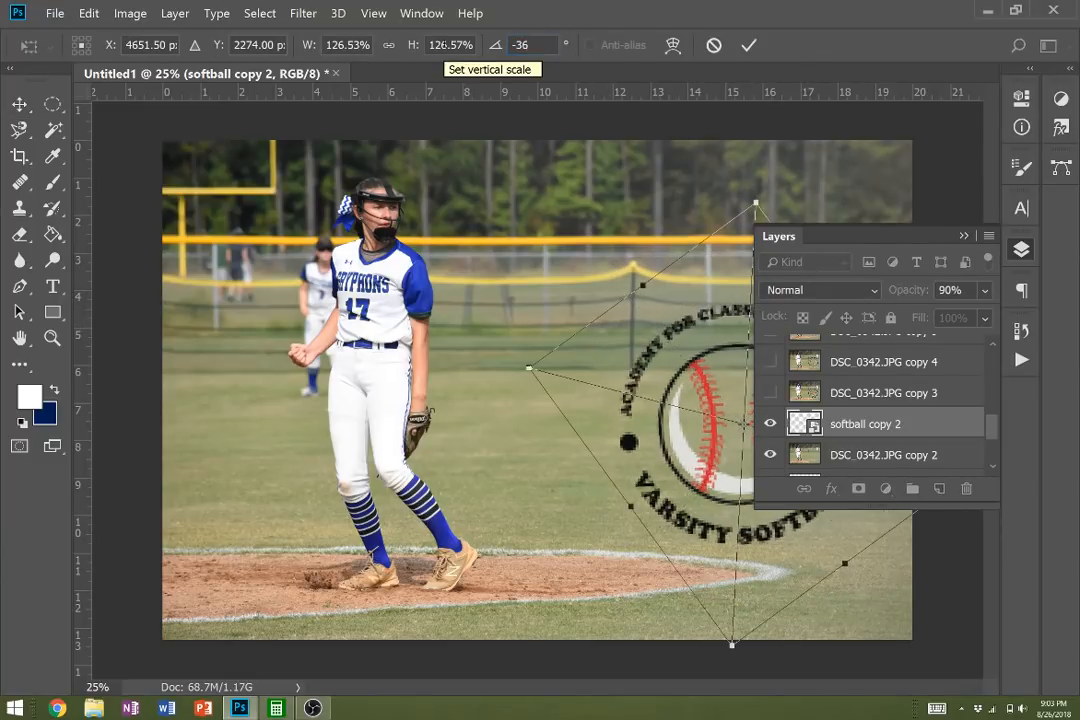
pyautogui.press('Return')
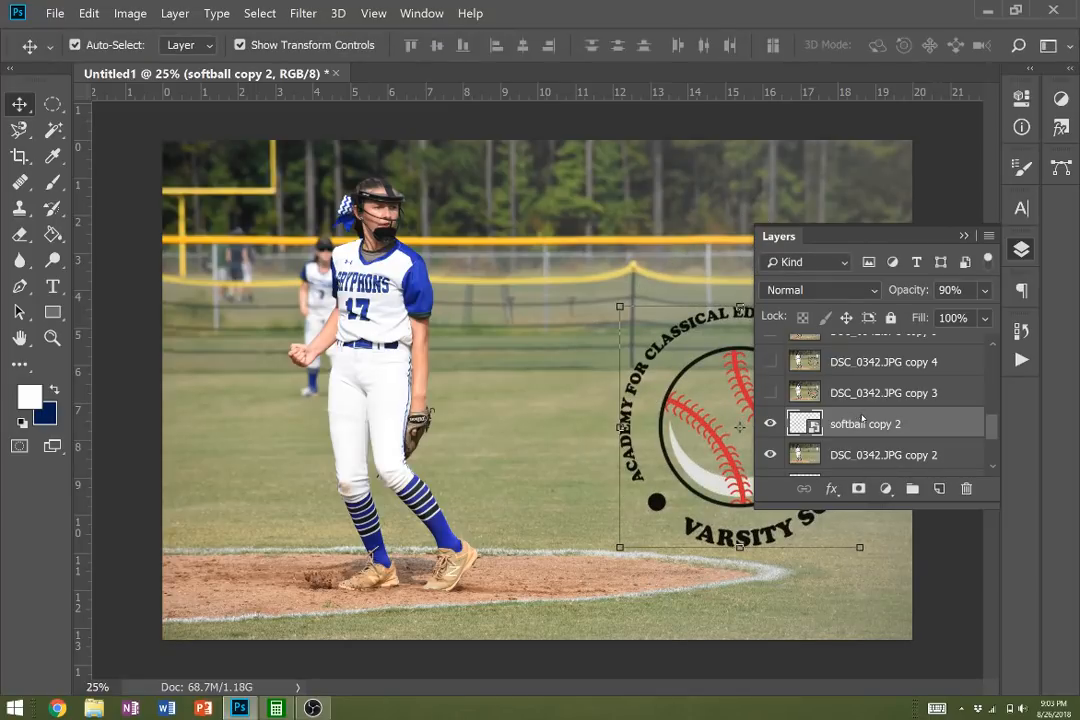
# - Merge softball copy 2 down into DSC_0342.JPG copy 2 and hide the merged layer
pyautogui.rightClick(862, 420)
pyautogui.click(725, 575)
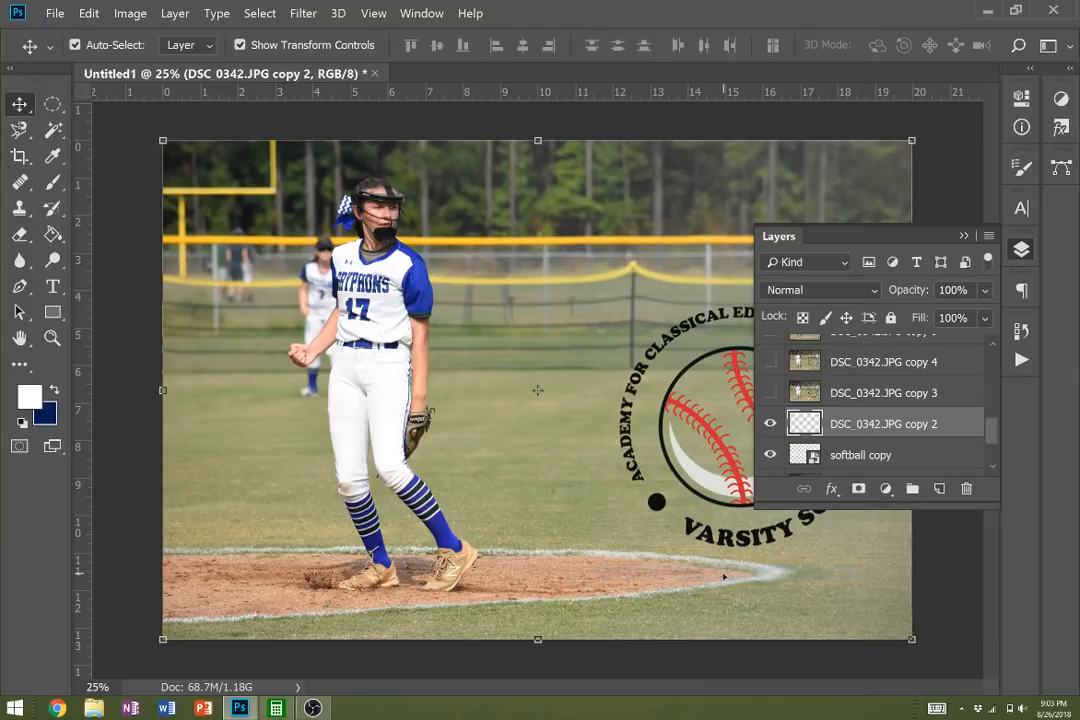
pyautogui.click(770, 423)
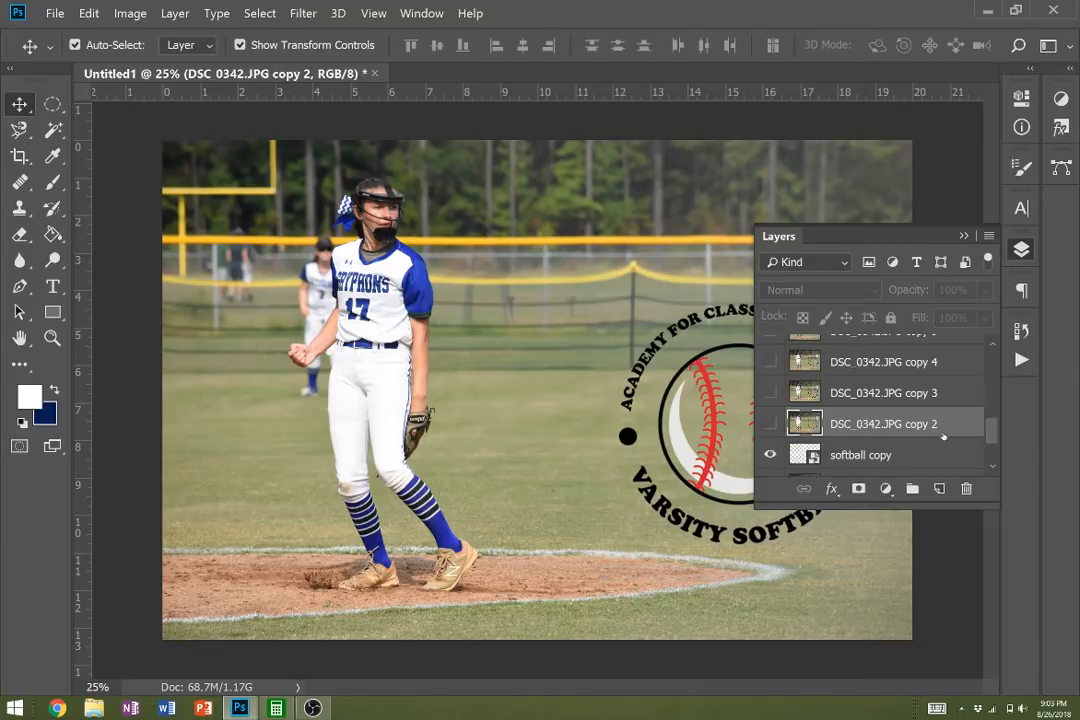
# - Merge the softball copy layer down into DSC_0342.JPG copy and hide the merged layer
pyautogui.moveTo(991, 438); pyautogui.dragTo(993, 453)
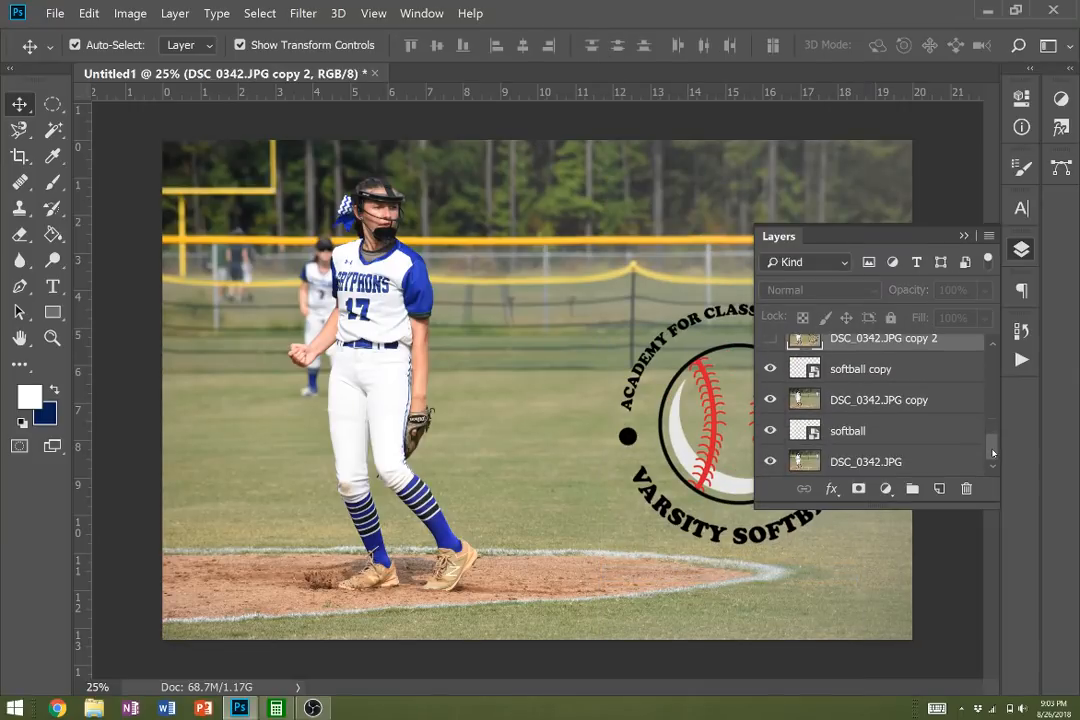
pyautogui.click(866, 383)
pyautogui.rightClick(865, 383)
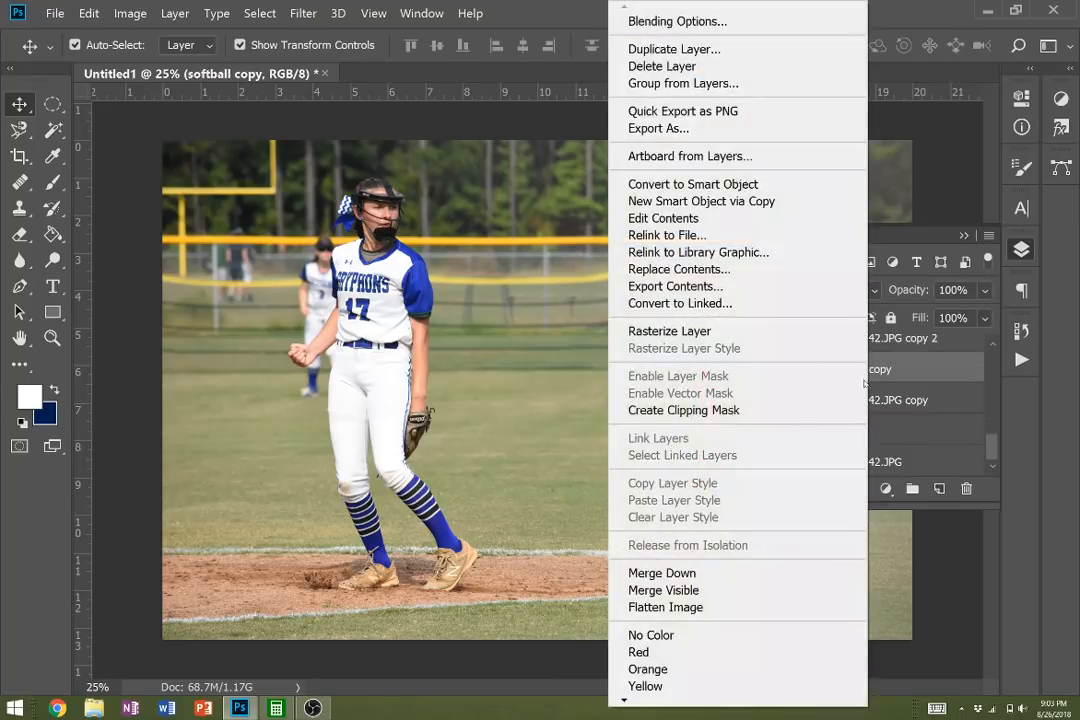
pyautogui.click(700, 574)
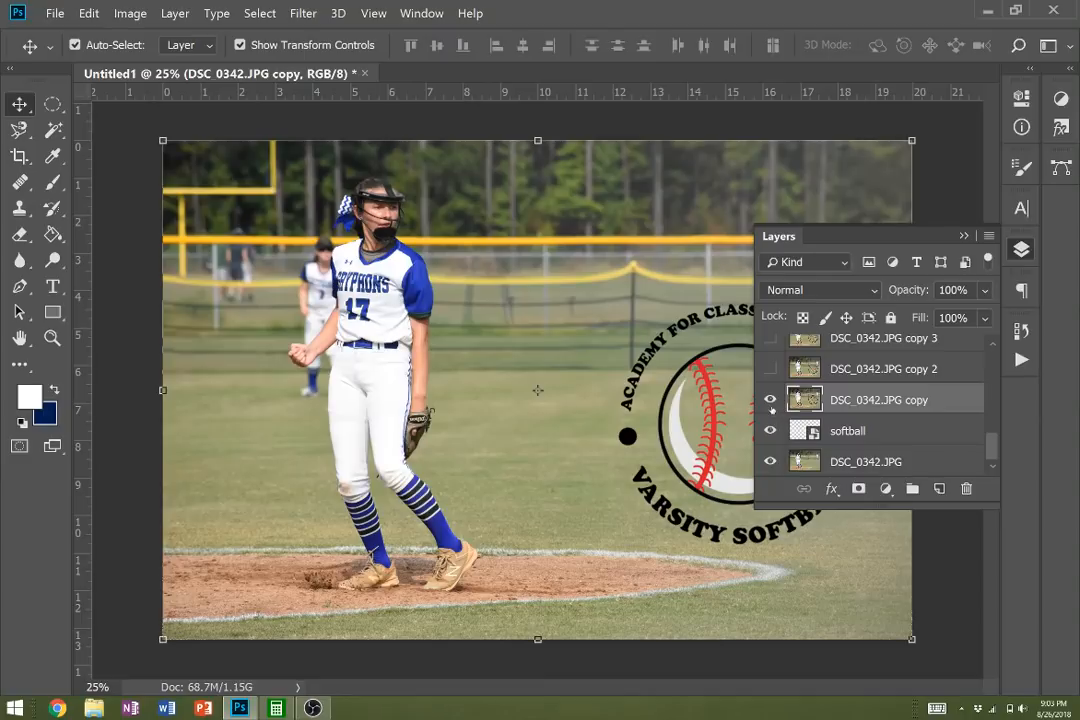
pyautogui.doubleClick(848, 430)
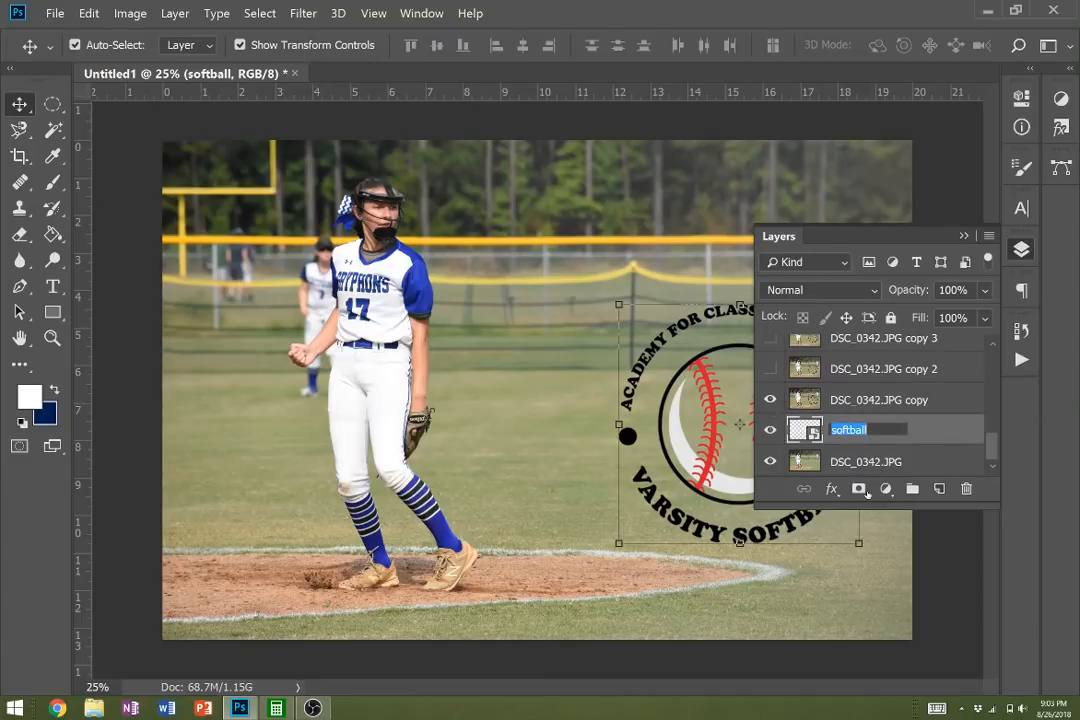
pyautogui.press('Return')
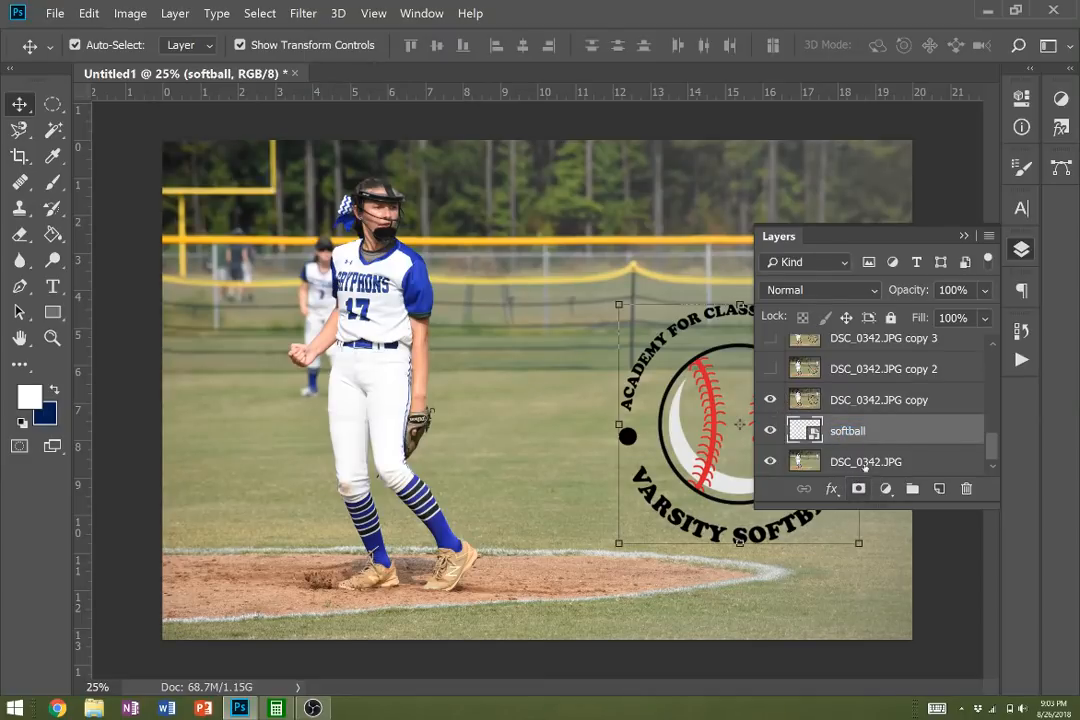
pyautogui.click(770, 399)
# - Merge the softball layer down into DSC_0342.JPG, keeping the DSC_0342.JPG copy layer above it hidden
pyautogui.rightClick(848, 432)
pyautogui.click(699, 574)
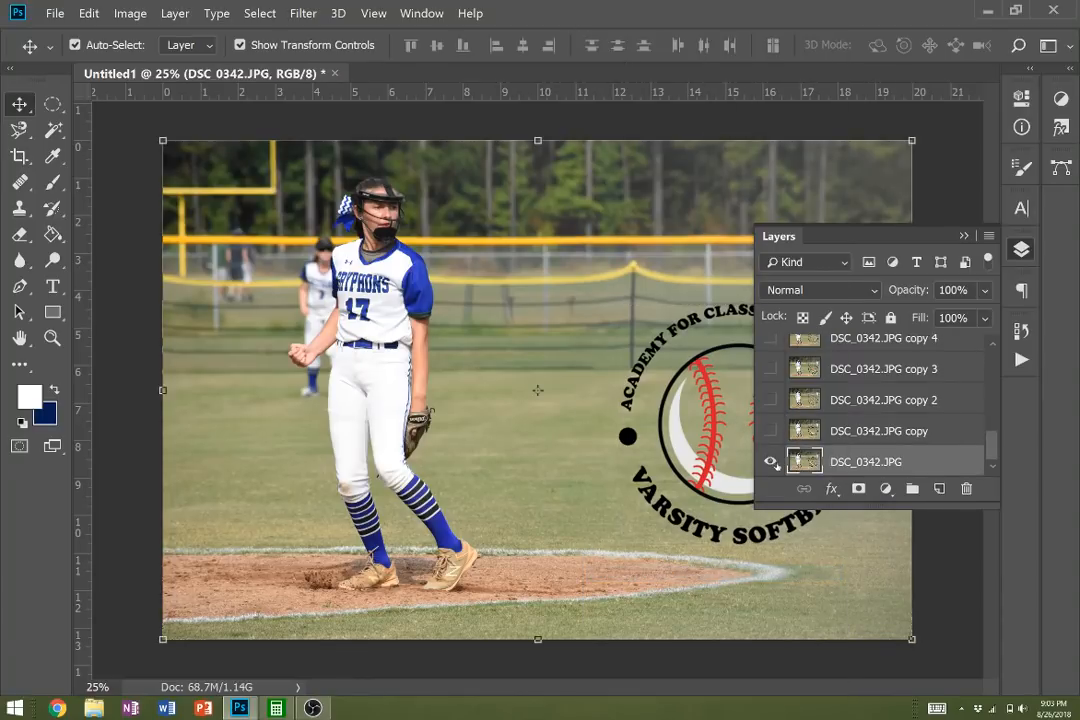
pyautogui.click(770, 431)
pyautogui.click(771, 431)
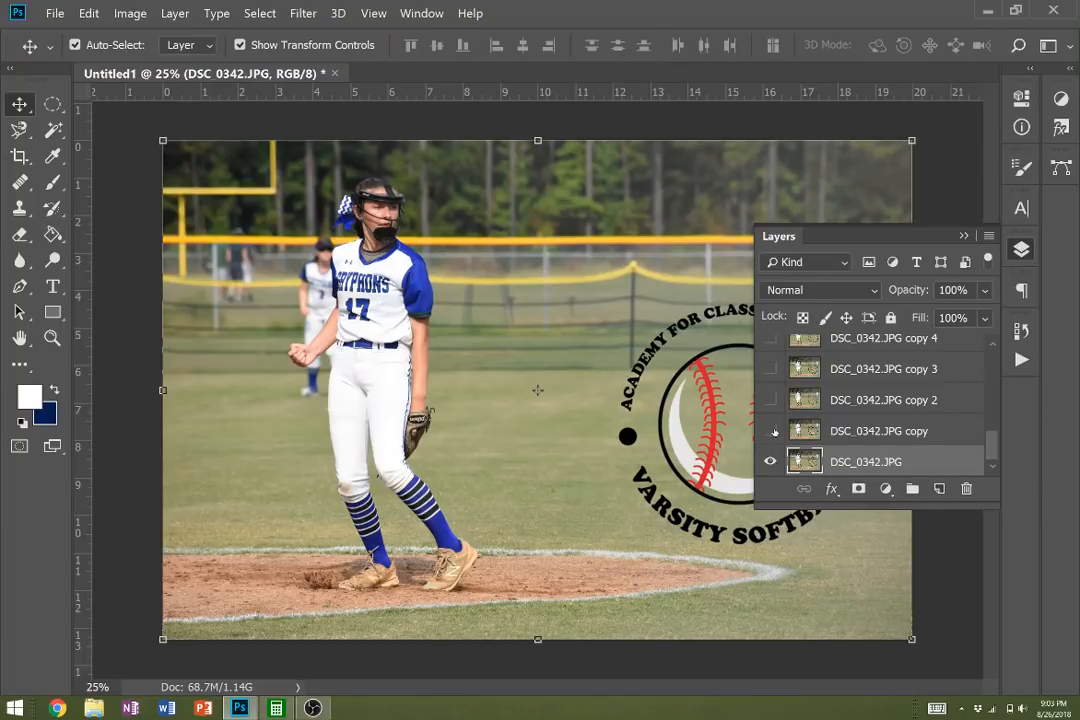
# - Rename the DSC_0342.JPG layer as final
pyautogui.click(849, 440)
pyautogui.click(849, 463)
pyautogui.doubleClick(848, 462)
pyautogui.write('final')
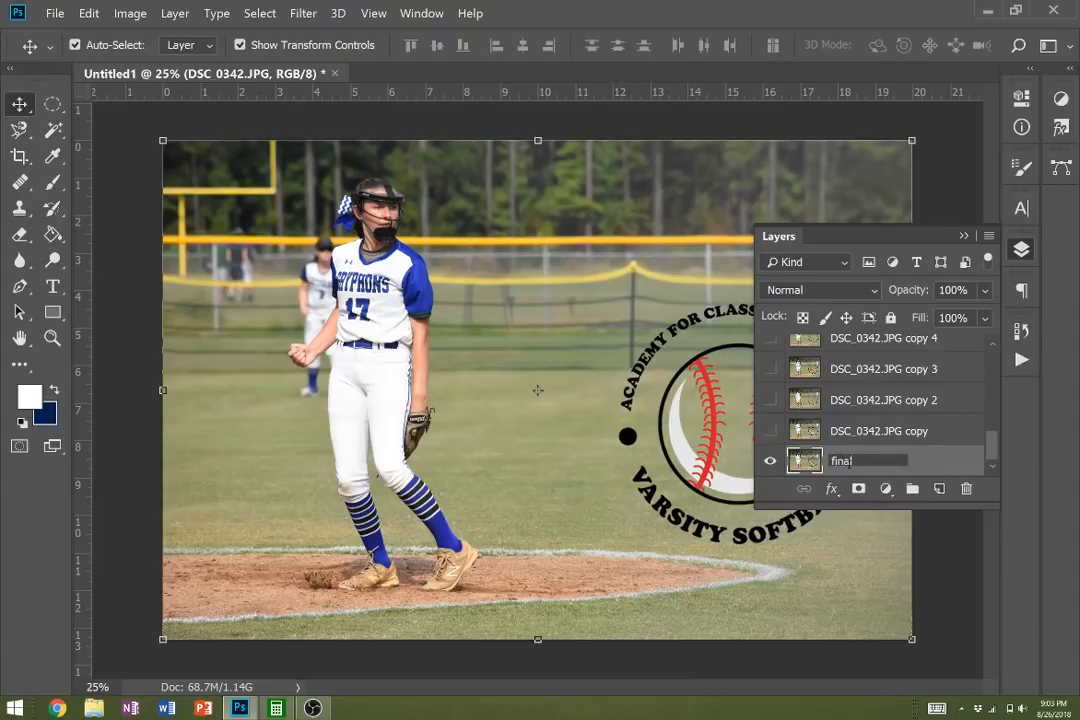
pyautogui.press('Return')
# - Rename the DSC_0342.JPG copy layer as final copy
pyautogui.click(845, 432)
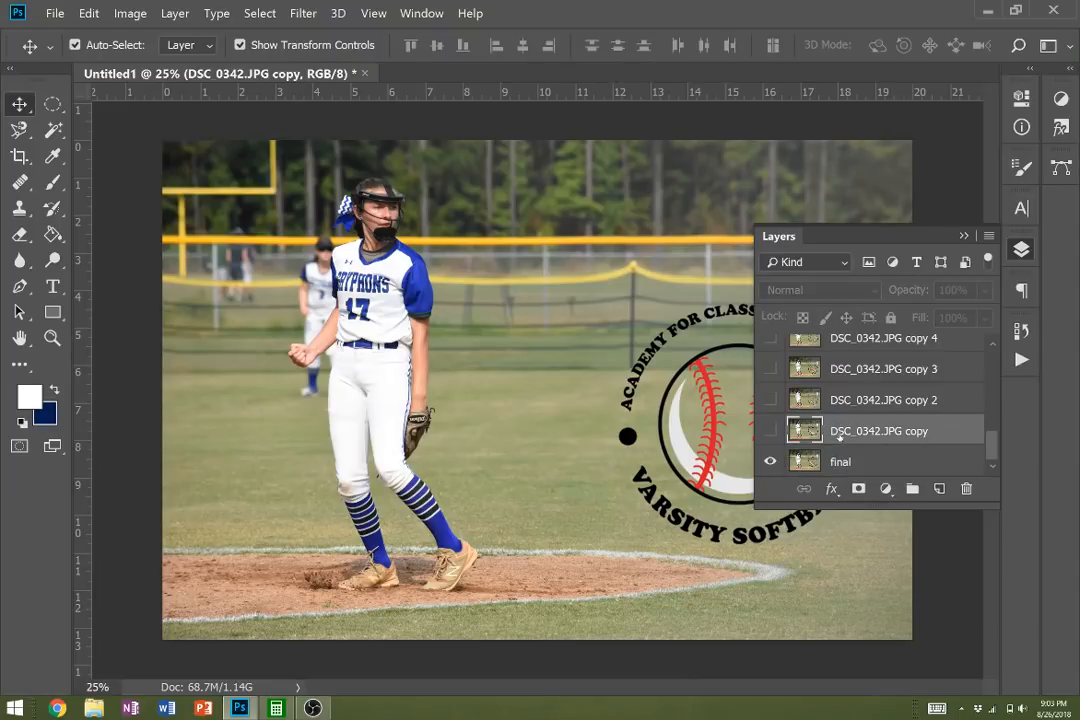
pyautogui.doubleClick(848, 431)
pyautogui.write('final cop')
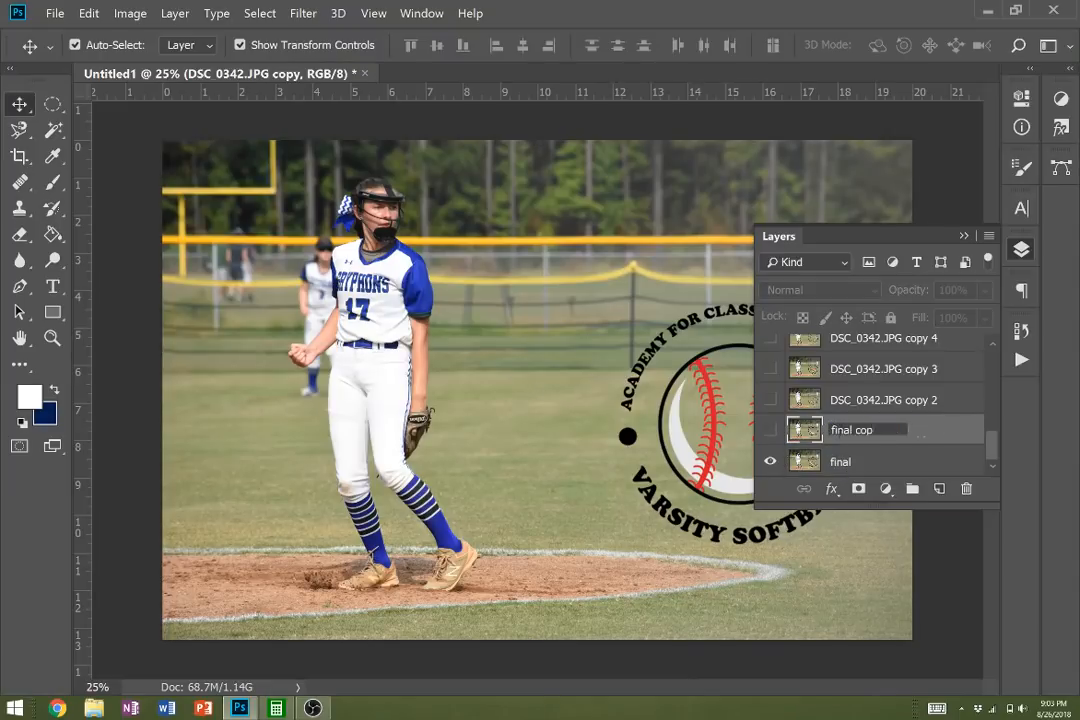
pyautogui.write('y 2')
pyautogui.press('Return')
pyautogui.doubleClick(871, 431)
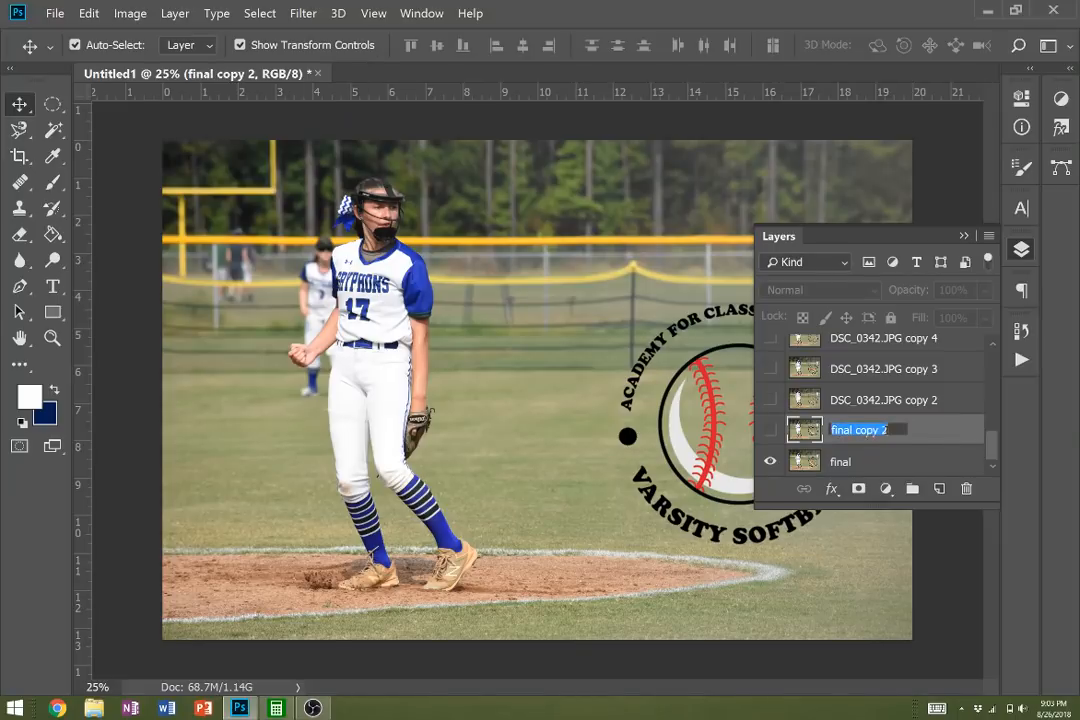
pyautogui.click(887, 430)
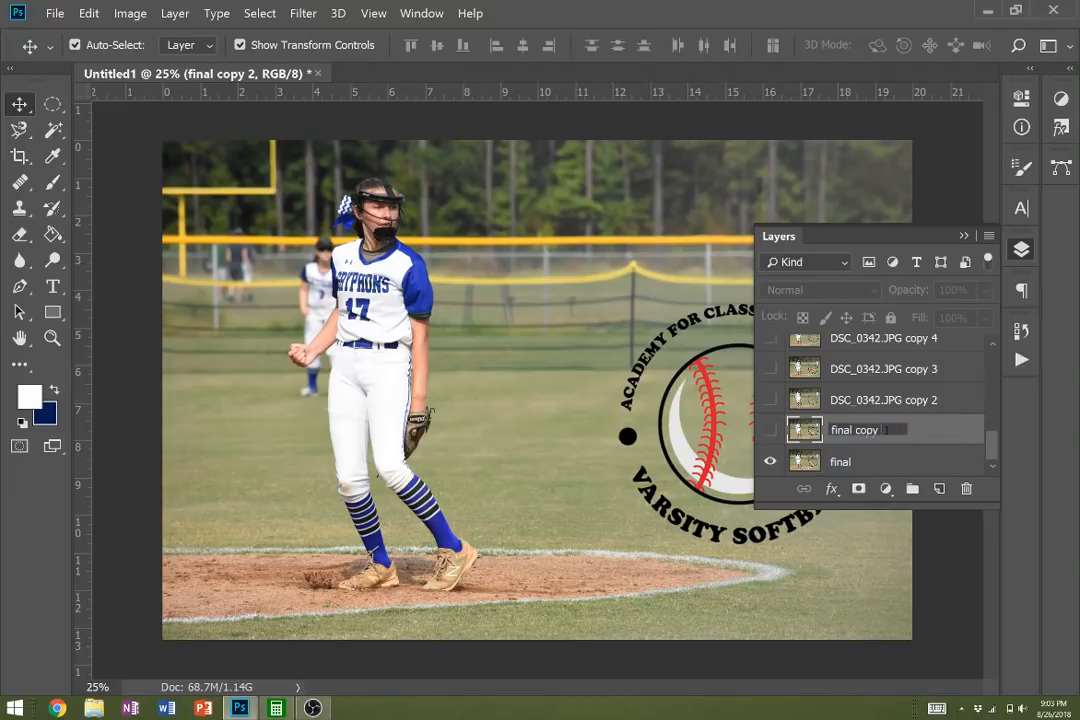
pyautogui.press('Return')
# - Duplicate the final layer and each newest duplicate in turn, with default names, to make three extra copies
pyautogui.click(860, 461)
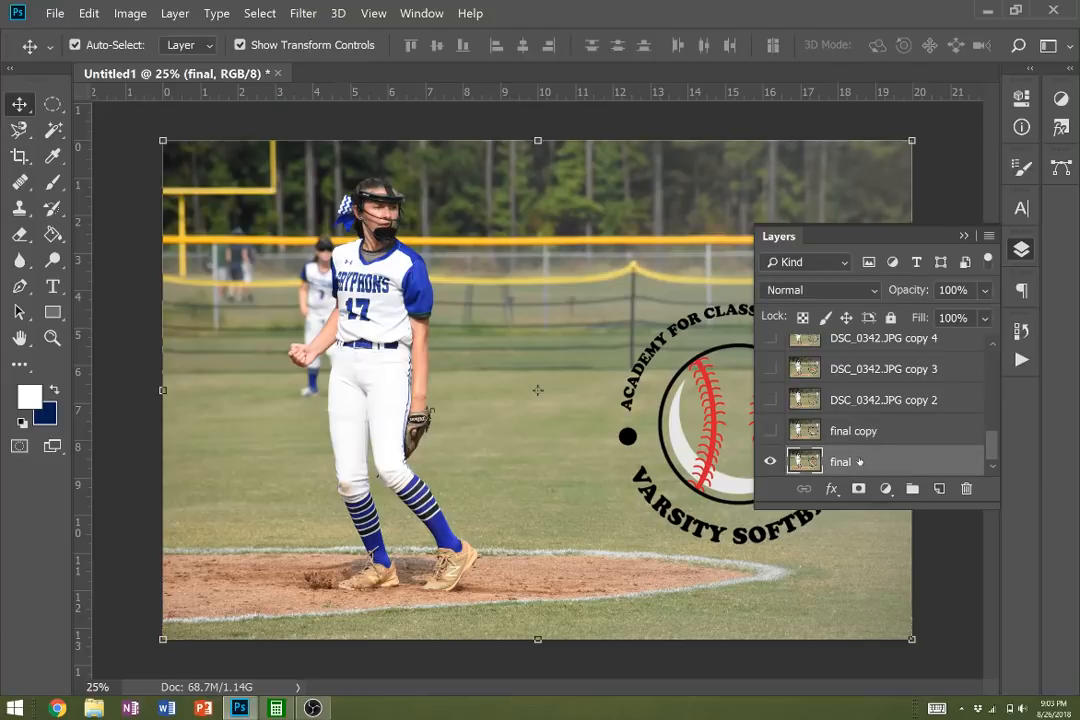
pyautogui.rightClick(860, 461)
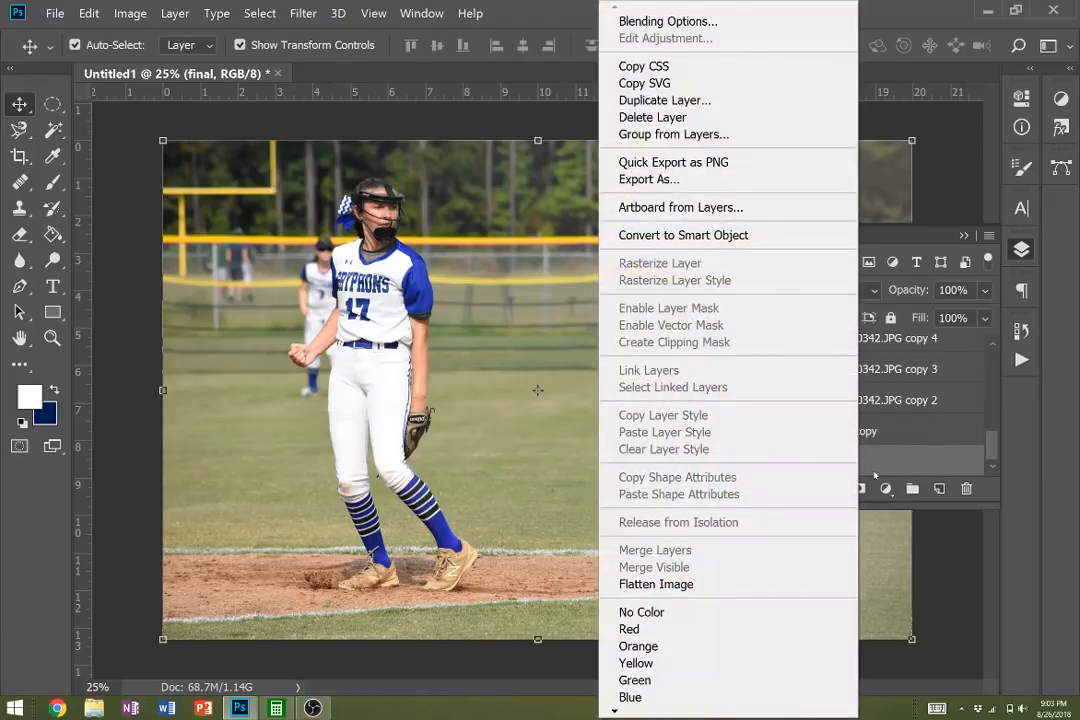
pyautogui.click(866, 471)
pyautogui.rightClick(842, 463)
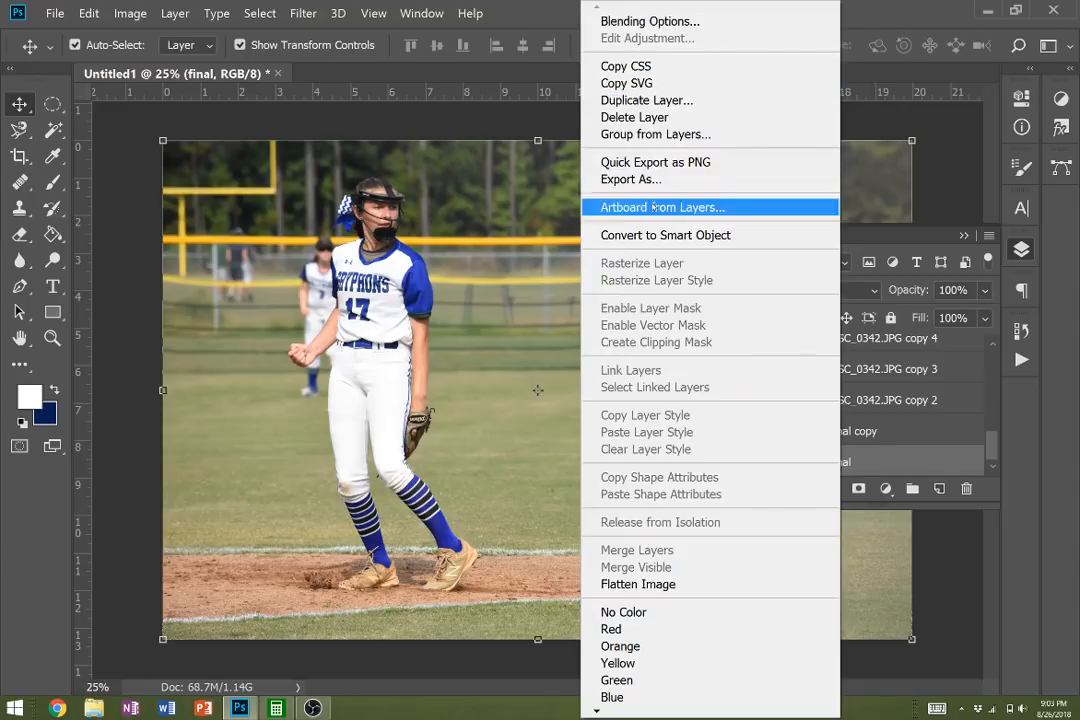
pyautogui.click(640, 100)
pyautogui.press('Return')
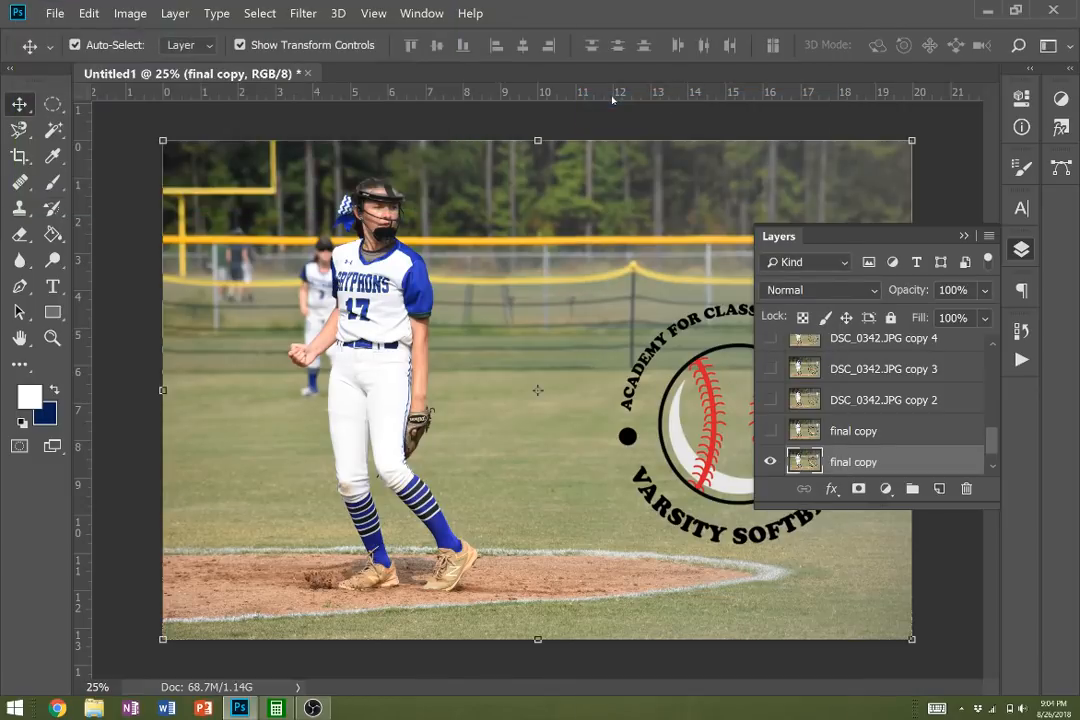
pyautogui.rightClick(869, 462)
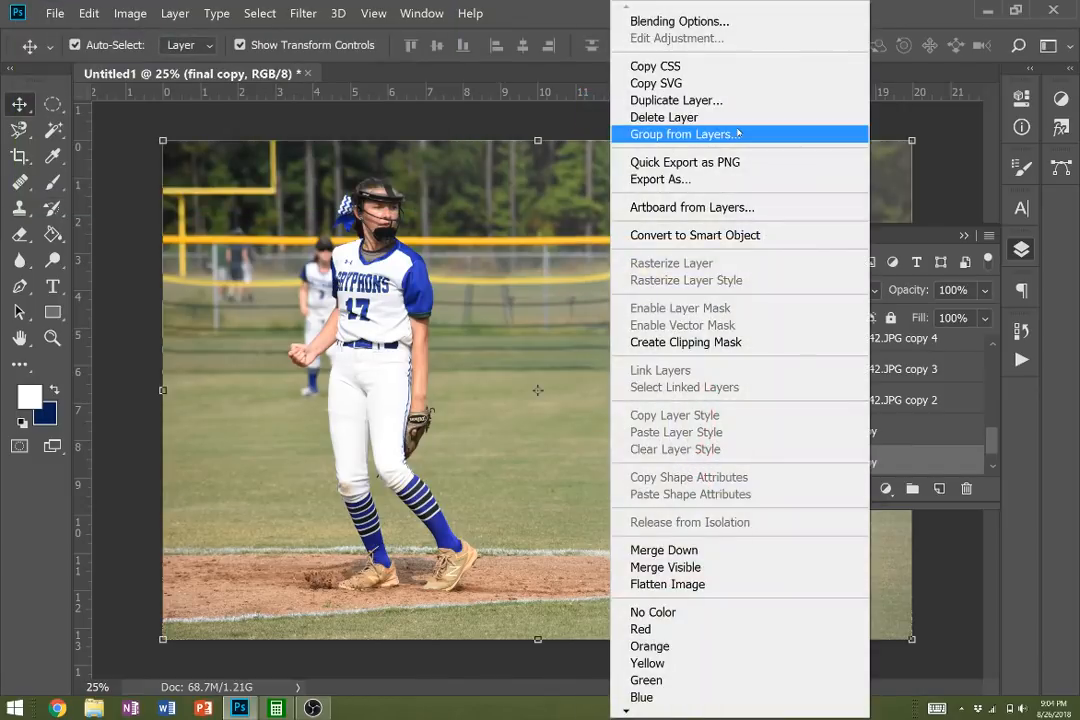
pyautogui.click(694, 101)
pyautogui.press('Return')
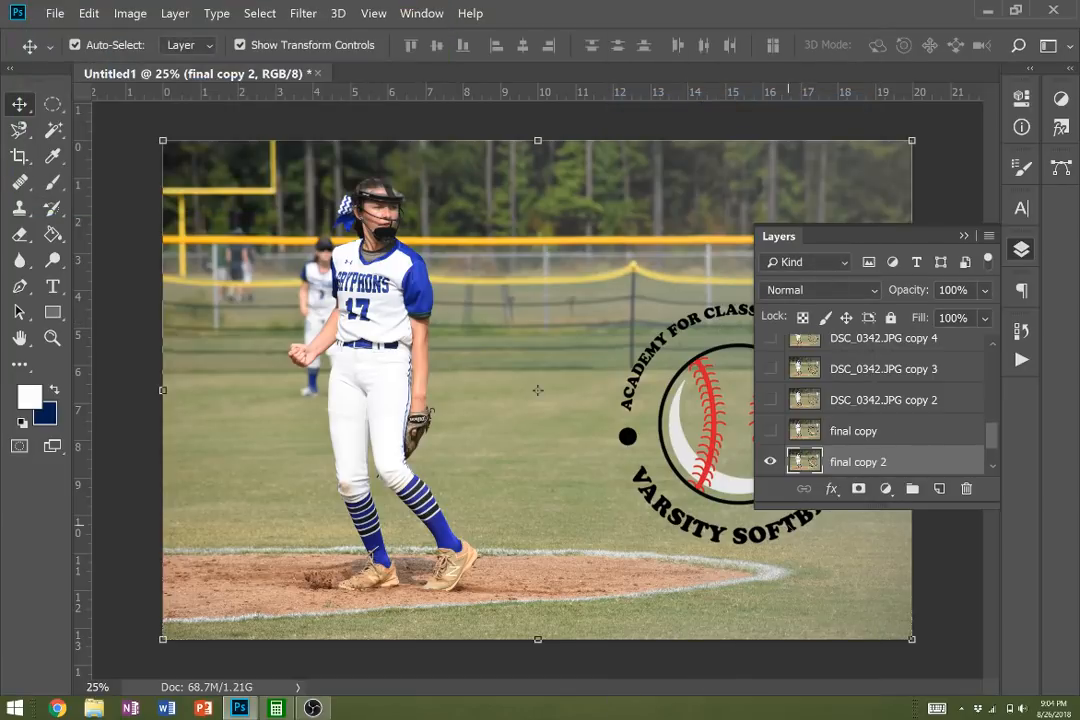
pyautogui.rightClick(845, 465)
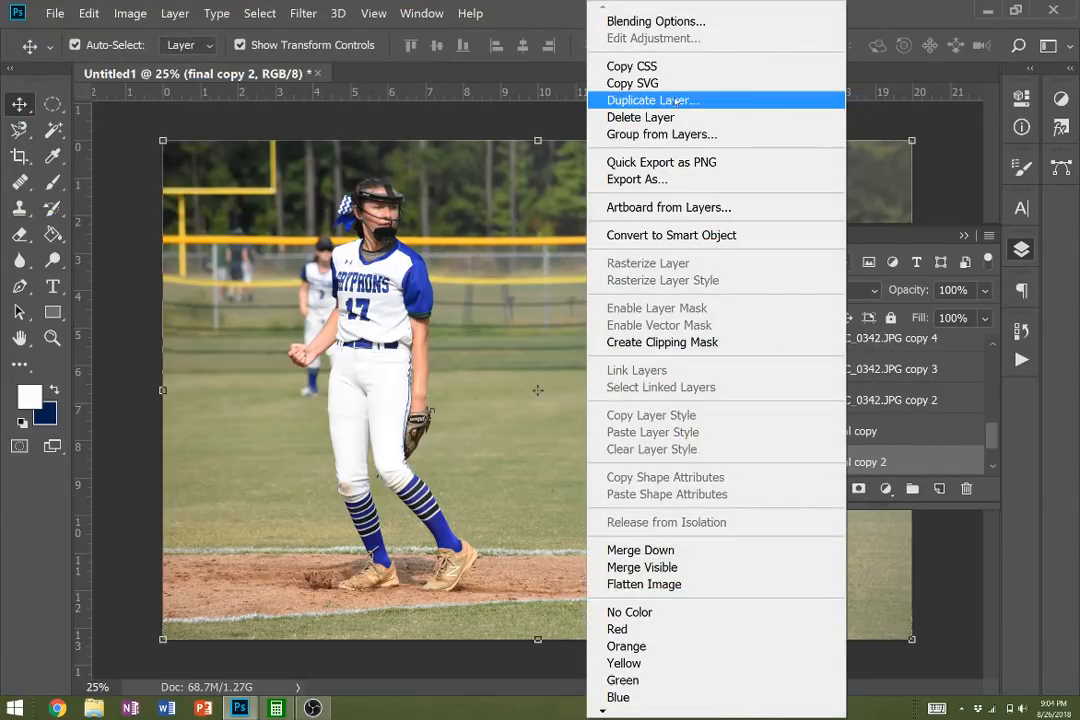
pyautogui.click(675, 101)
pyautogui.press('Return')
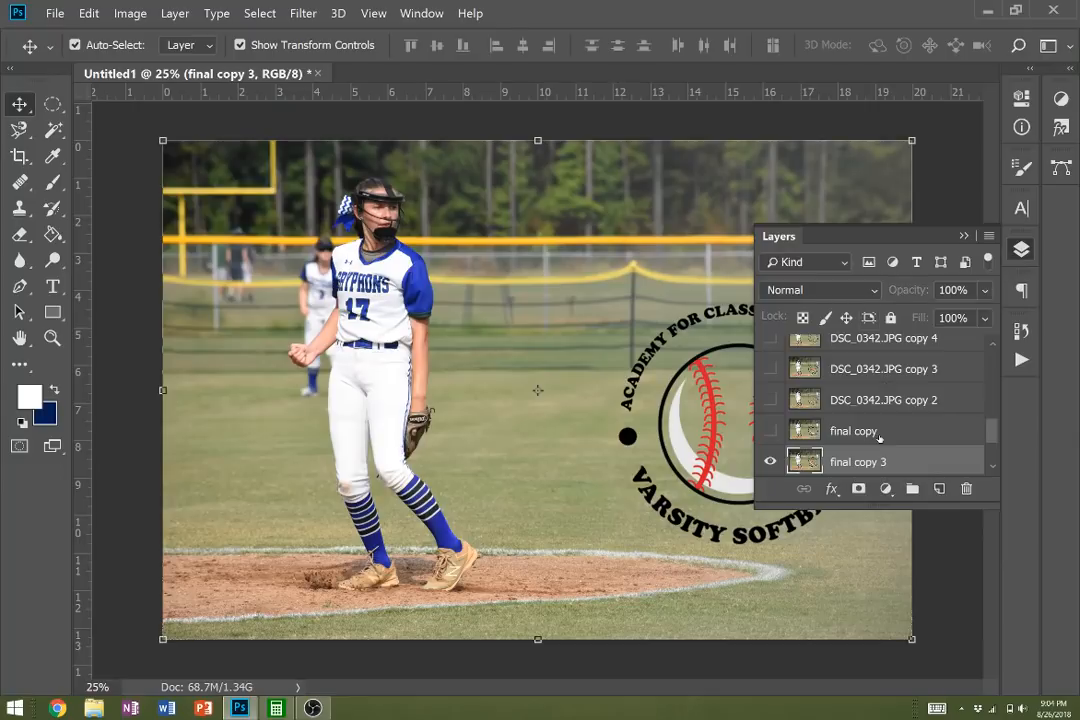
# - Rename the hidden final copy layer directly above final copy 3 as final copy 4
pyautogui.click(862, 432)
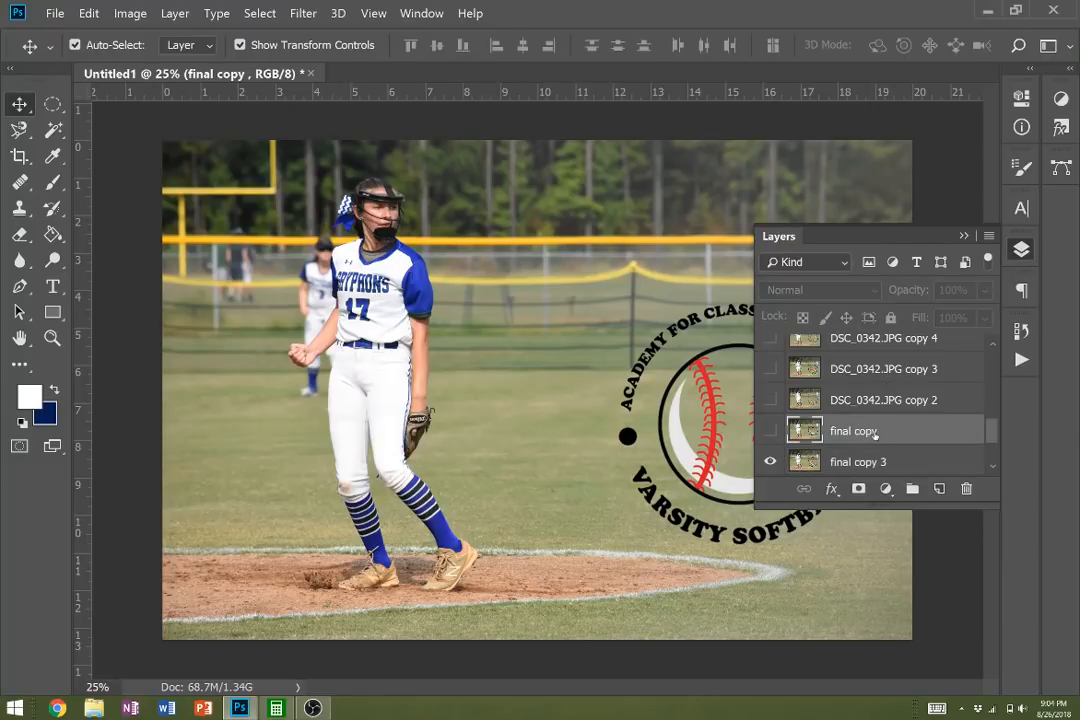
pyautogui.doubleClick(874, 432)
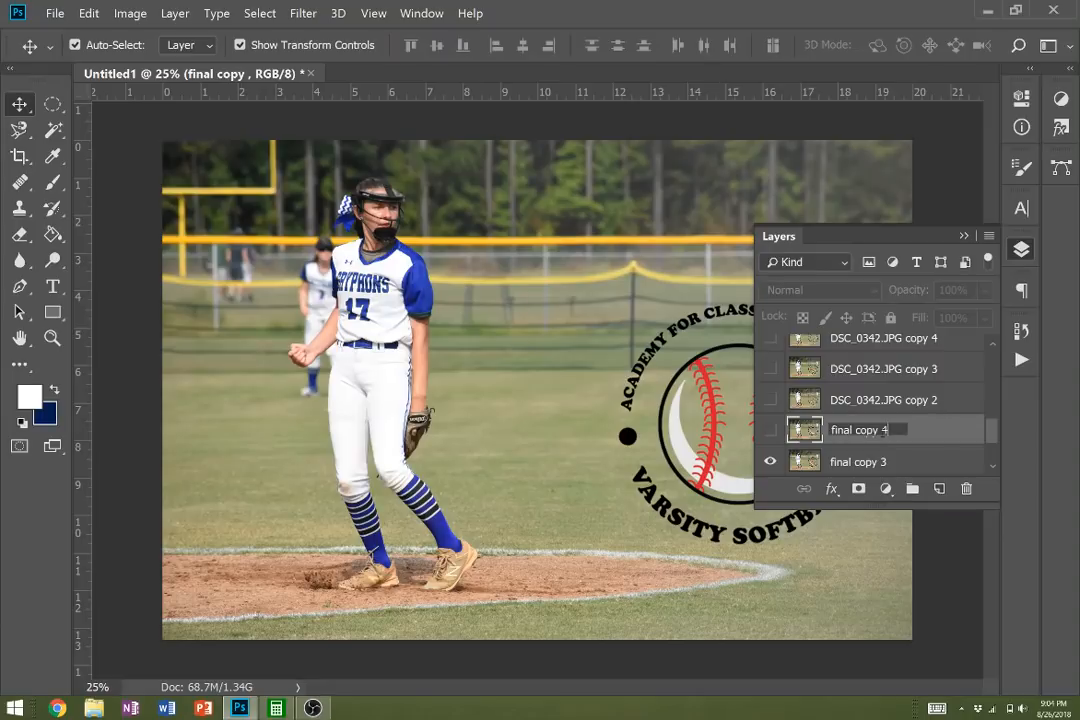
pyautogui.write('4')
pyautogui.press('Return')
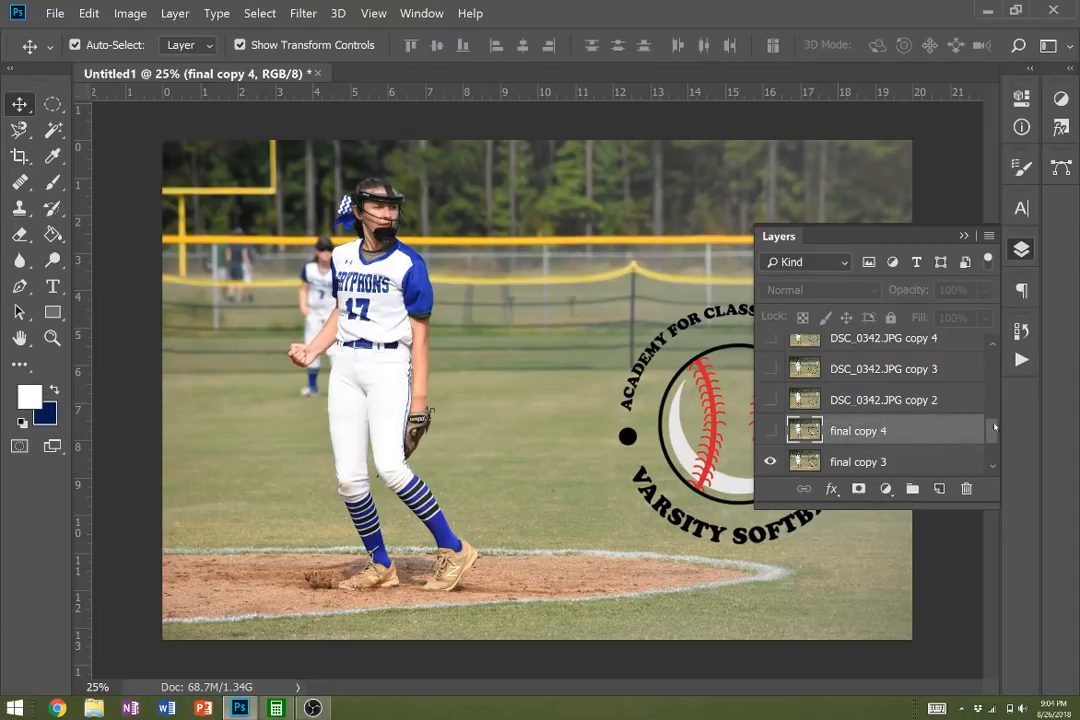
# - Save the document in Photoshop format in the gif ingredients folder, named with the surname followed by gif project, with Maximize Compatibility on
pyautogui.moveTo(991, 439); pyautogui.dragTo(993, 460)
pyautogui.scroll(2, 993, 467)
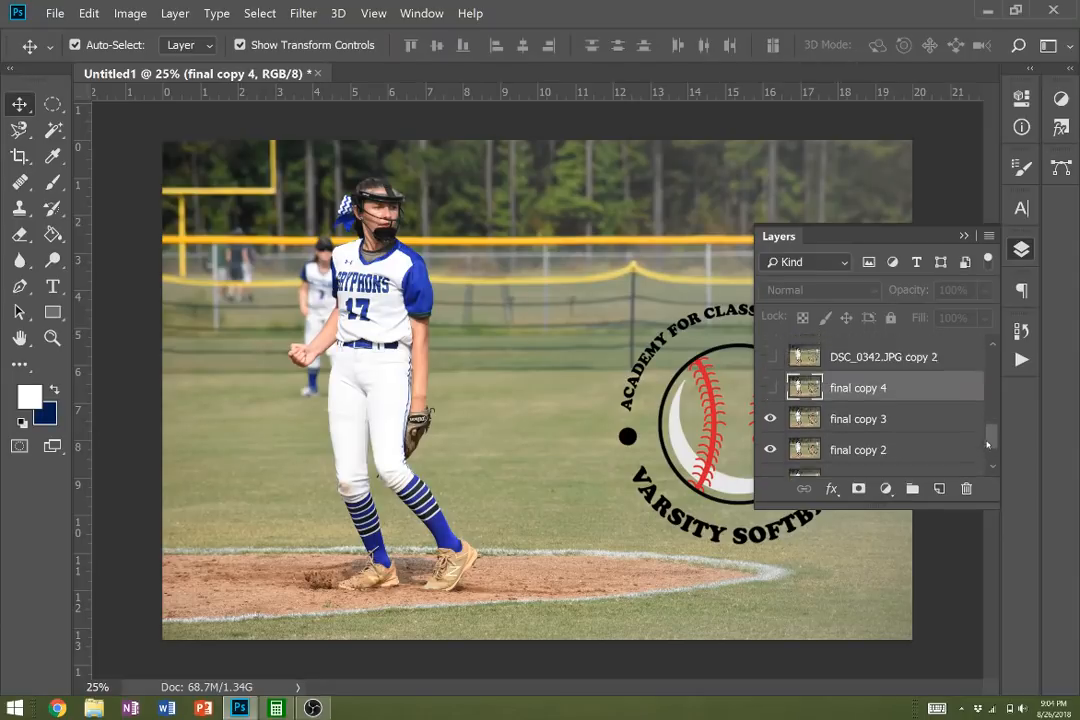
pyautogui.scroll(-2, 993, 470)
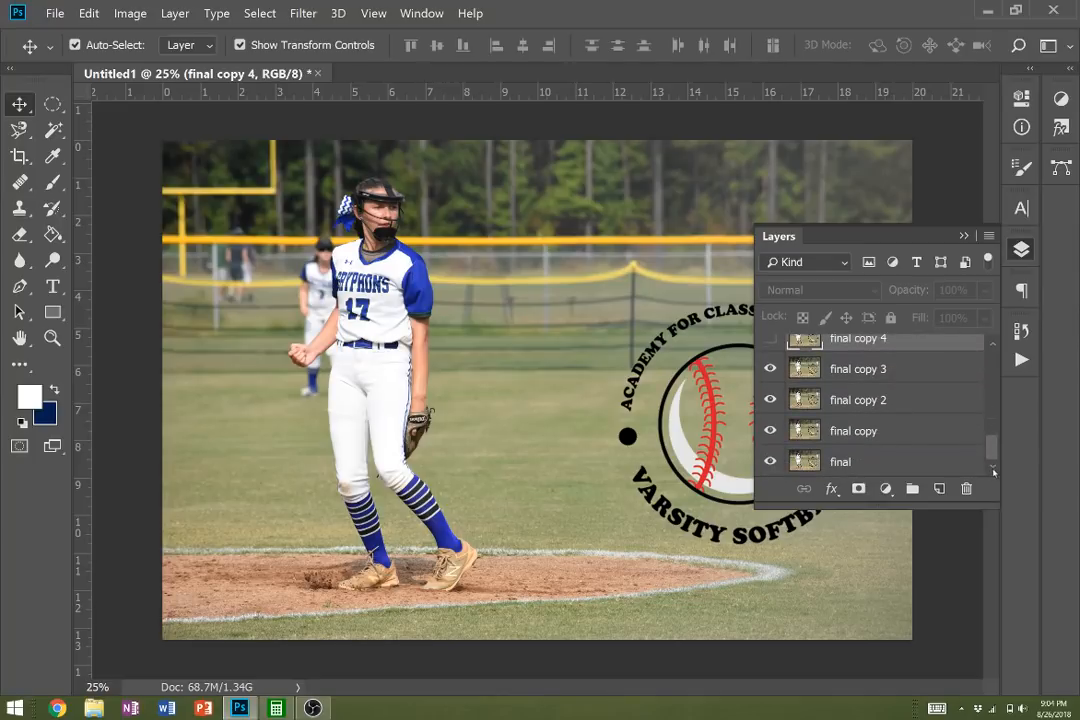
pyautogui.moveTo(993, 472); pyautogui.dragTo(991, 390)
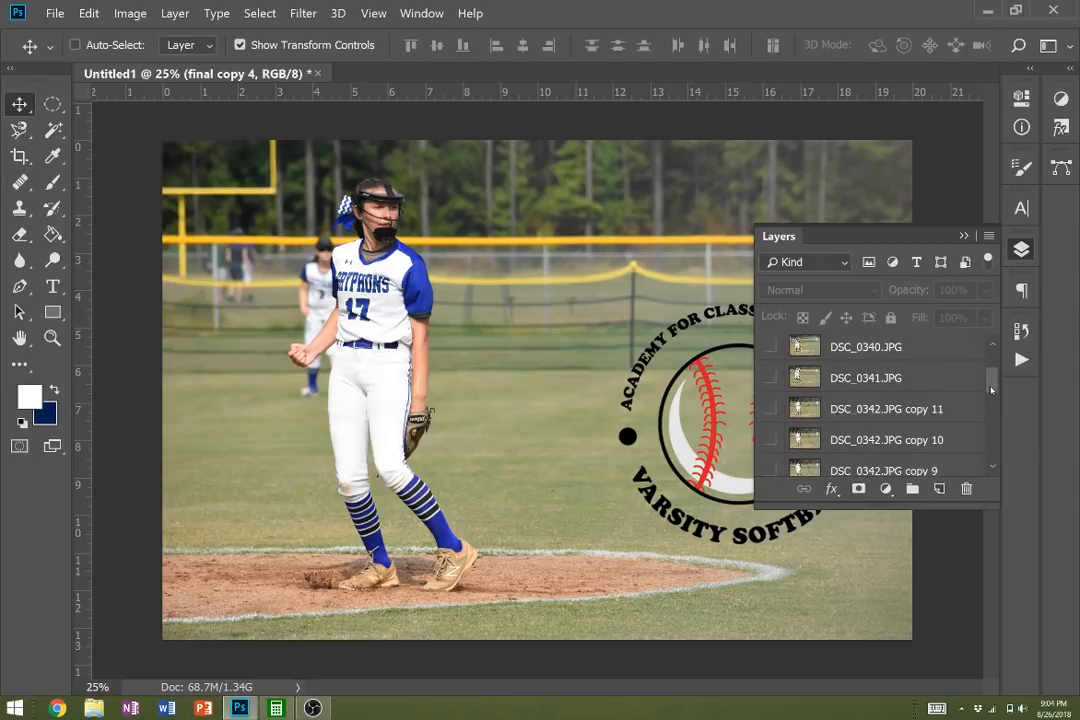
pyautogui.hotkey('ctrl', 'shift', 's')
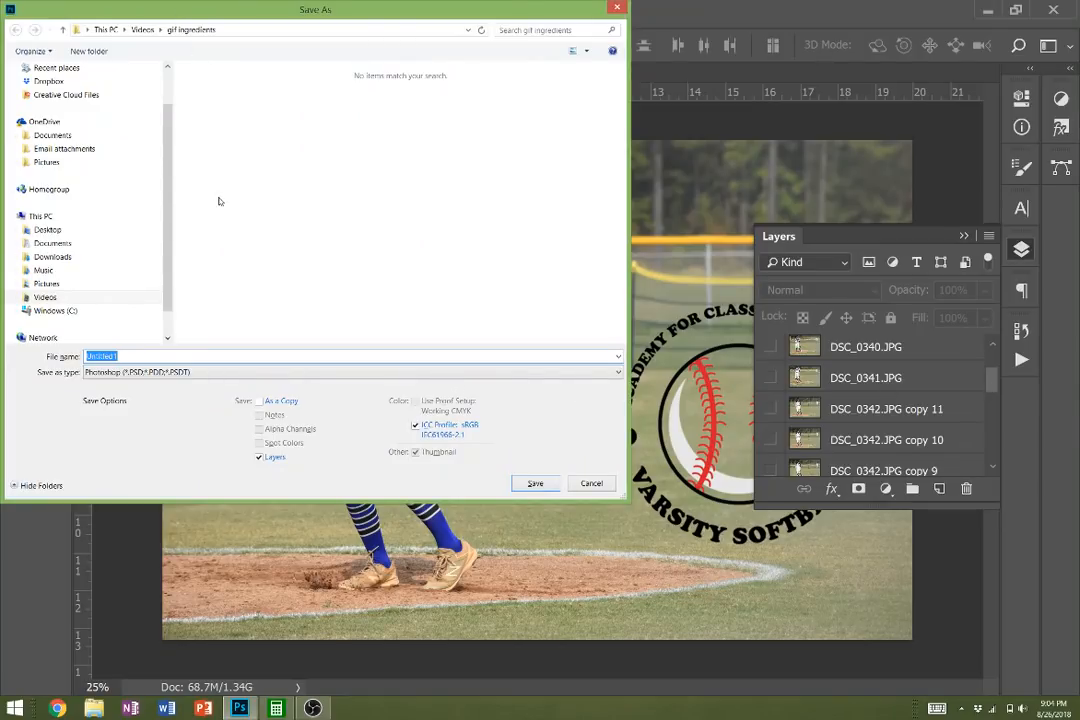
pyautogui.write("lobello gif' projec")
pyautogui.press('Return')
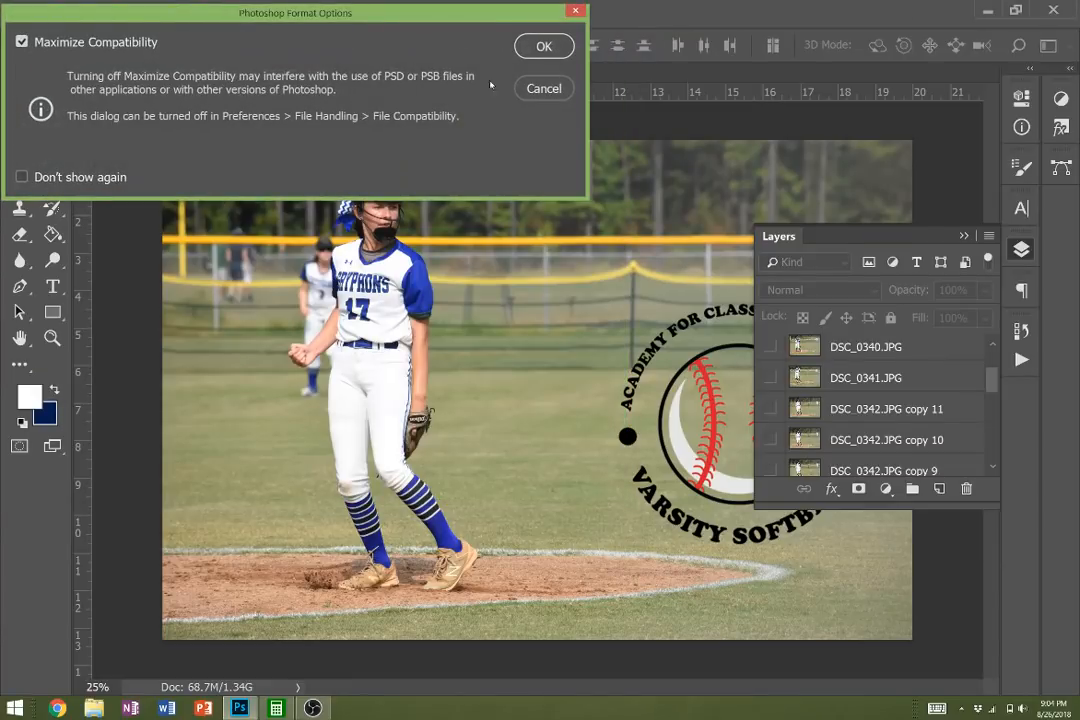
pyautogui.click(543, 47)
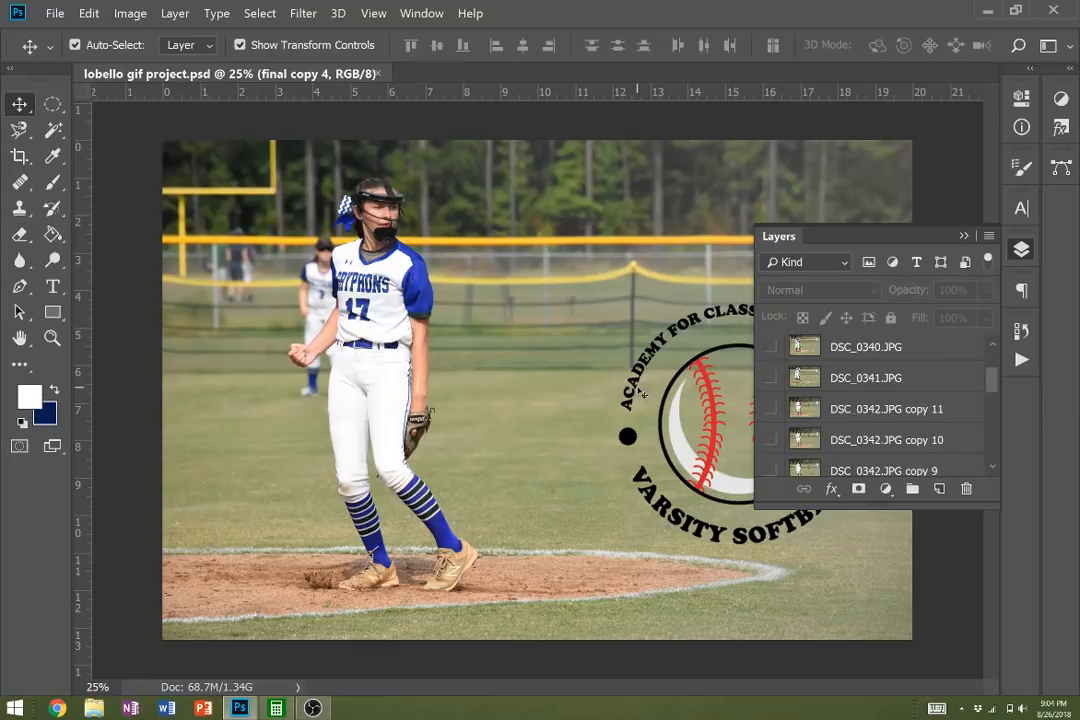
# - Show the Timeline for the saved document
pyautogui.scroll(-3, 989, 425)
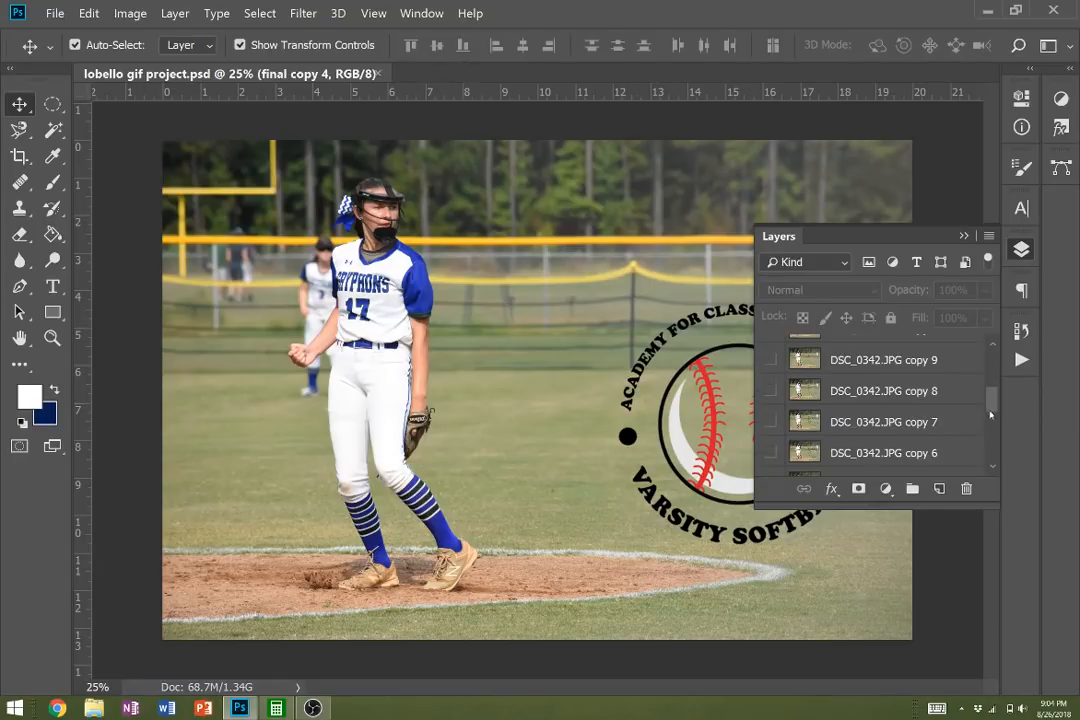
pyautogui.scroll(-4, 989, 425)
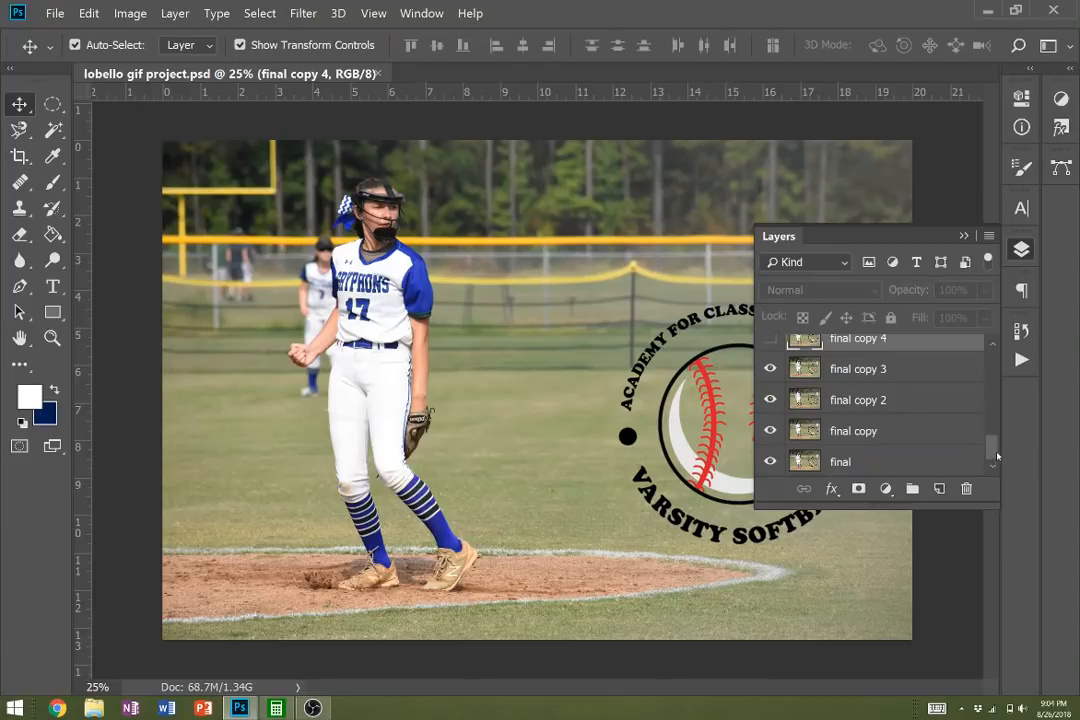
pyautogui.scroll(3, 990, 426)
pyautogui.moveTo(990, 425); pyautogui.dragTo(1012, 461)
pyautogui.click(421, 13)
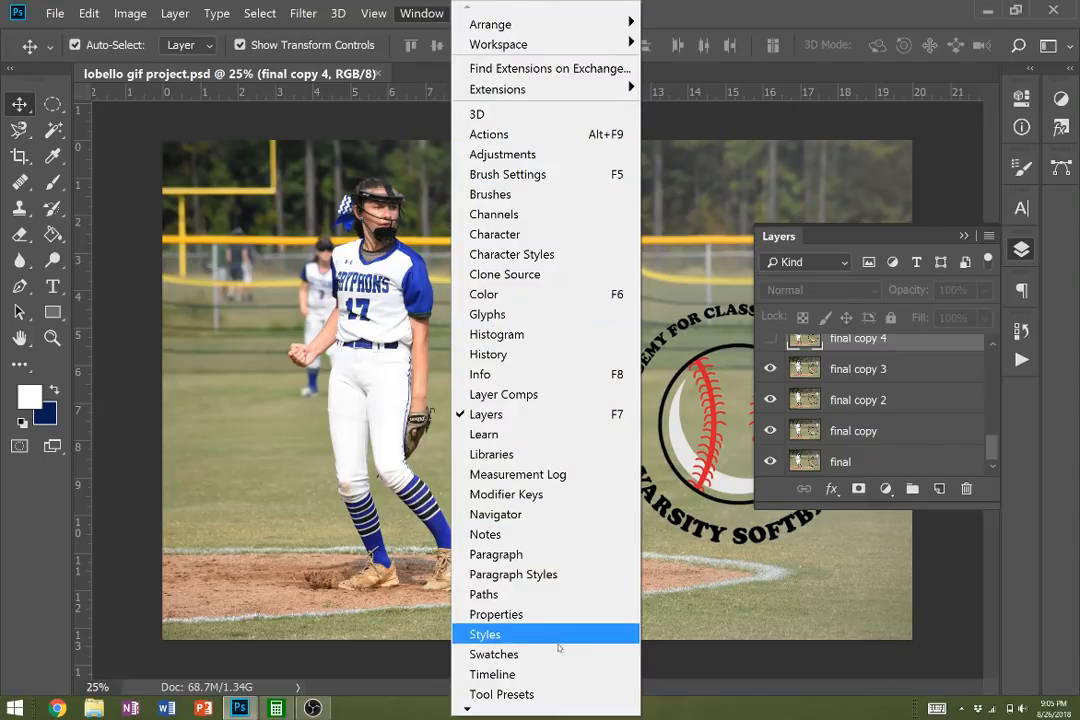
pyautogui.click(554, 675)
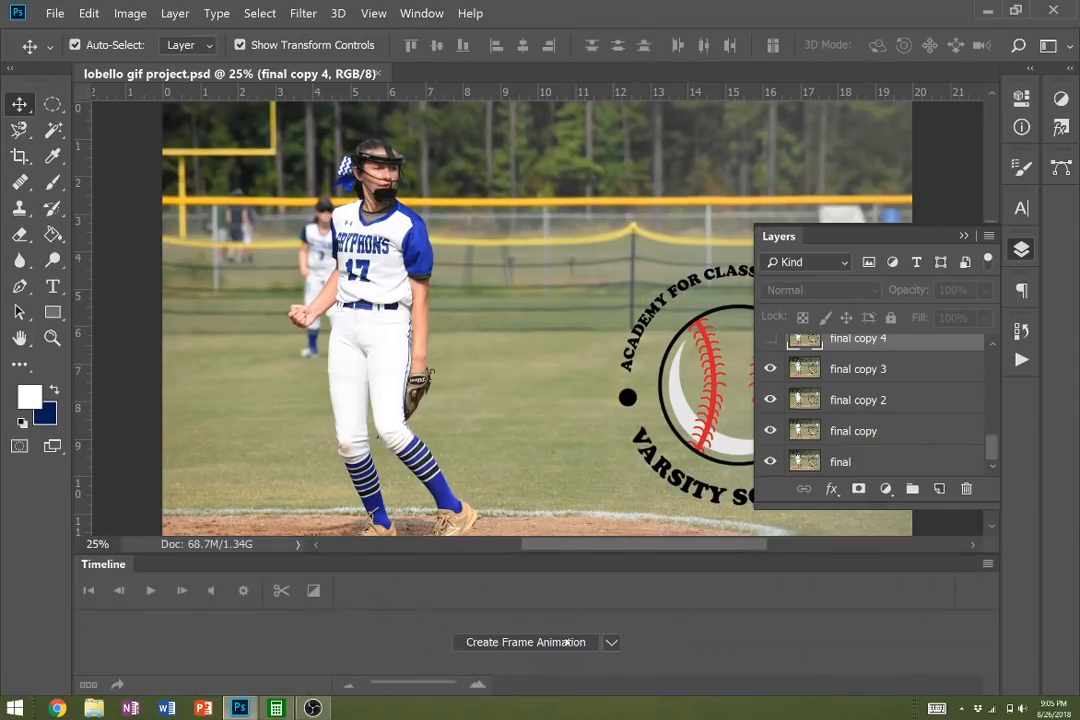
pyautogui.click(611, 643)
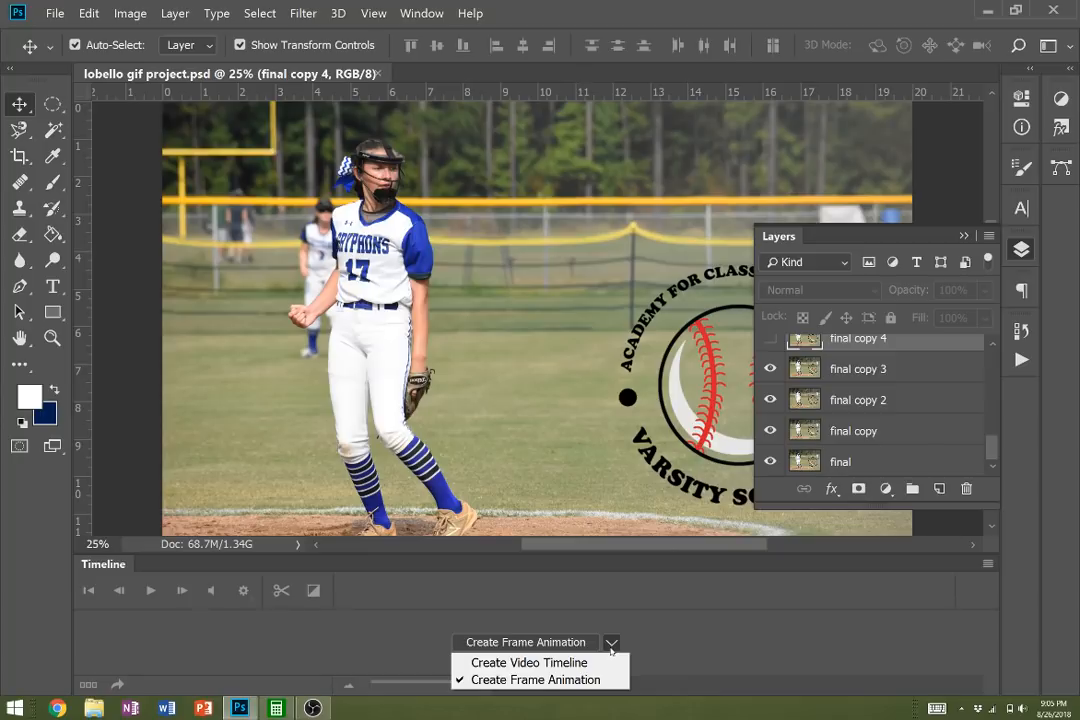
pyautogui.click(560, 664)
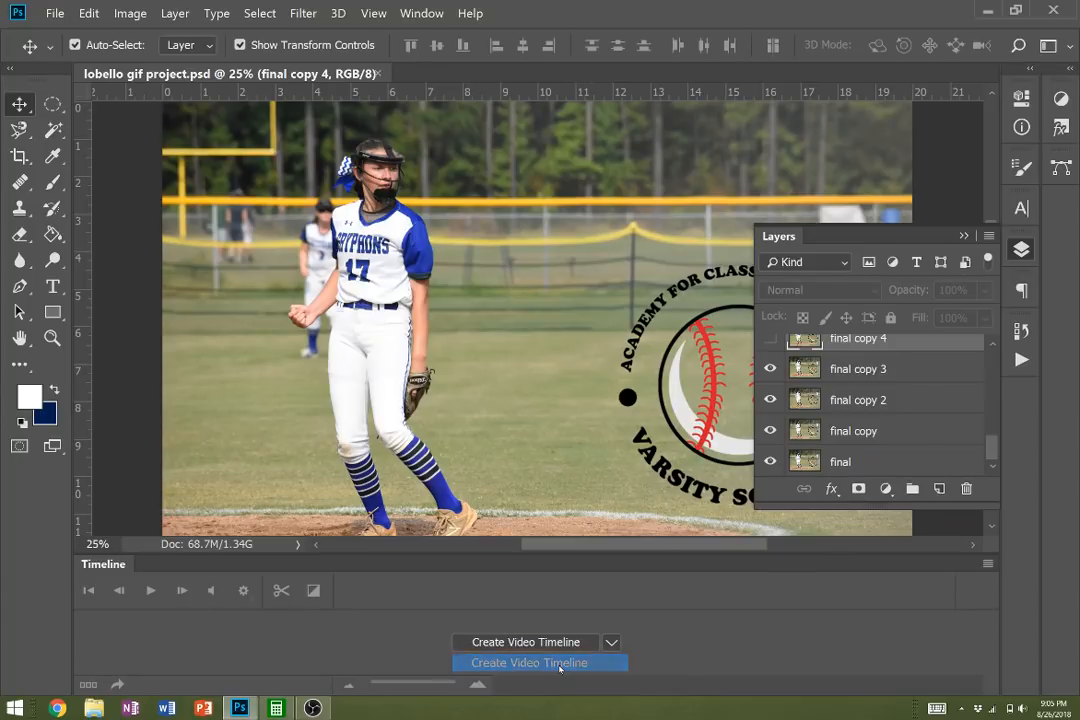
pyautogui.click(611, 644)
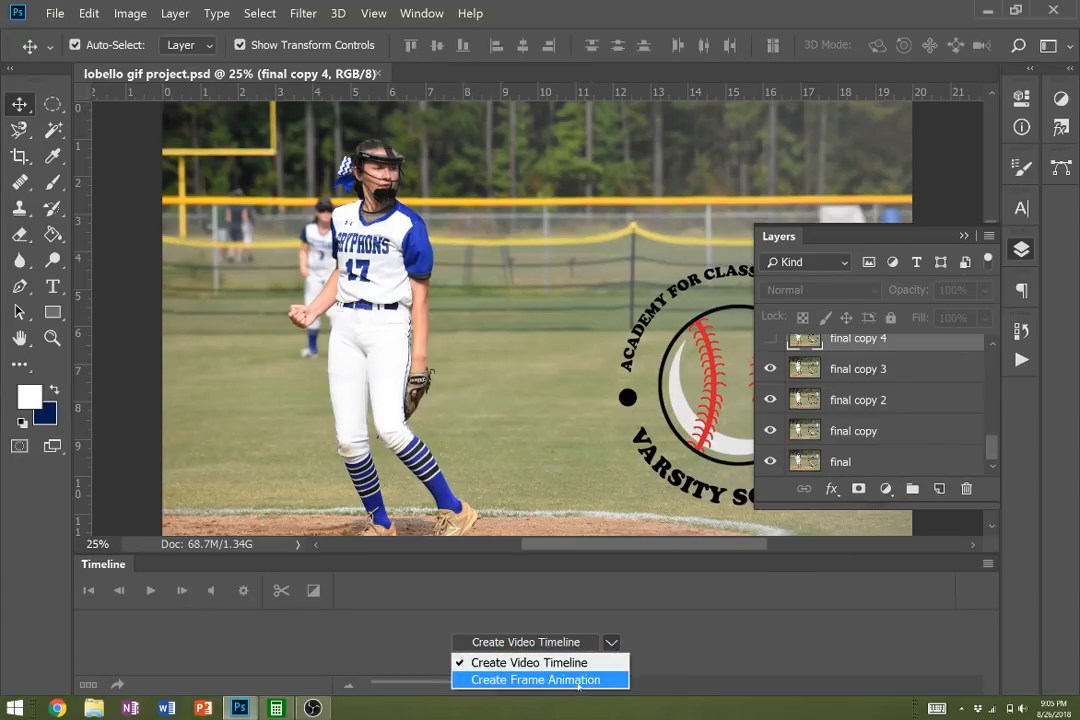
pyautogui.click(545, 678)
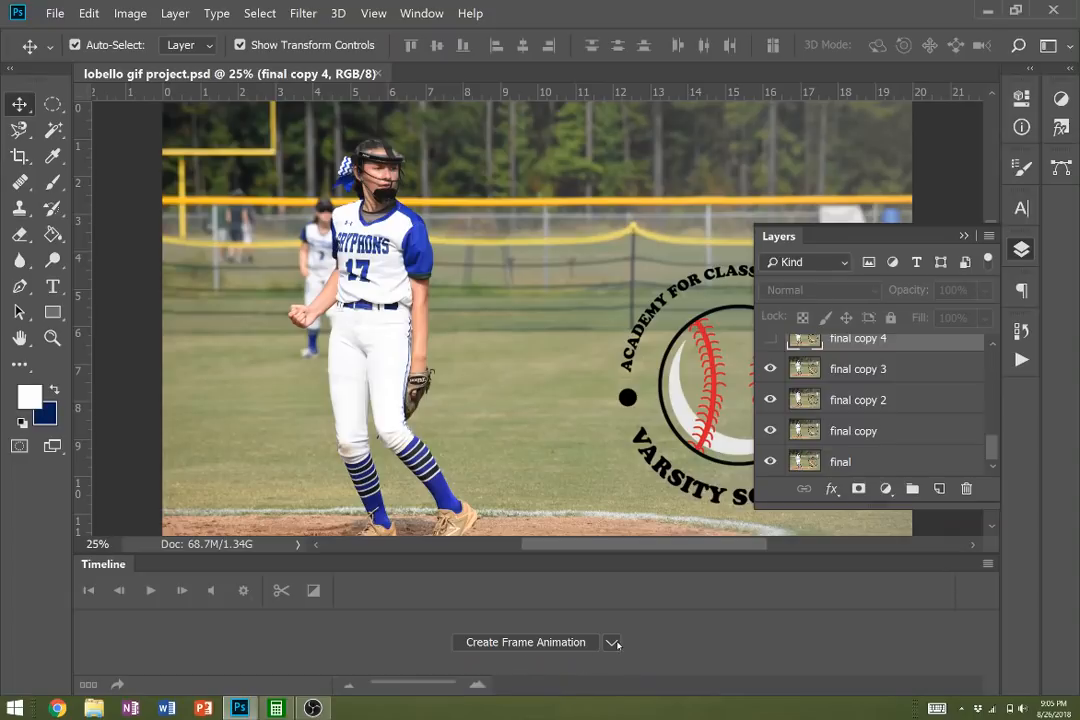
pyautogui.click(612, 644)
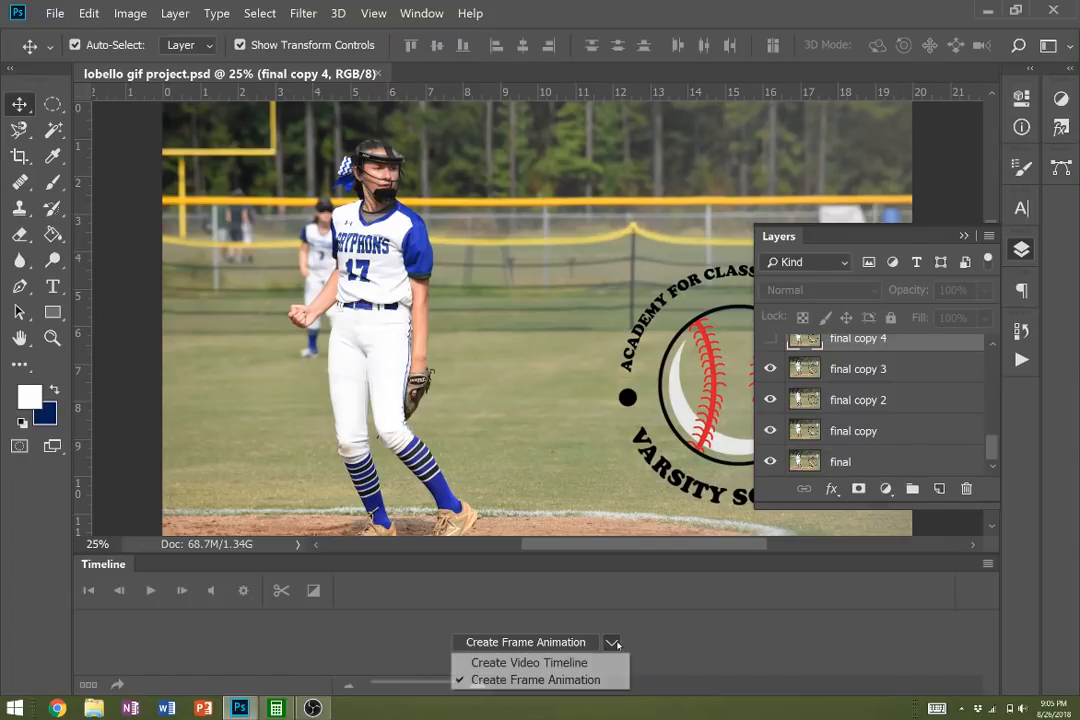
pyautogui.click(556, 680)
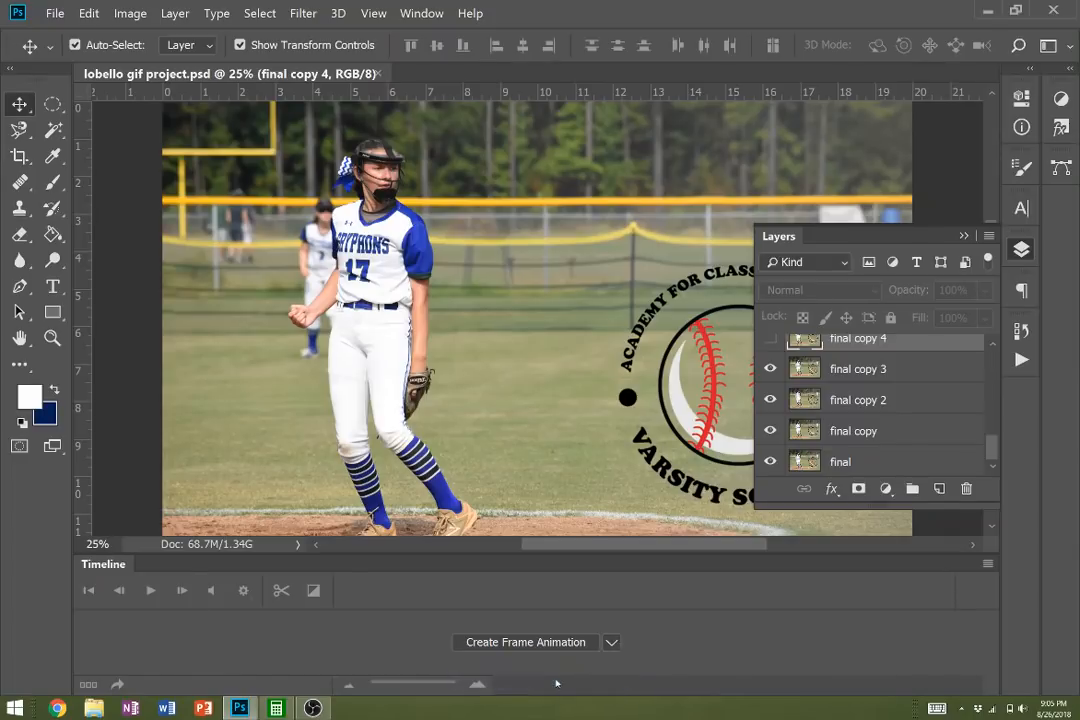
# - Create a frame animation and set the first frame's delay to 0.1 seconds
pyautogui.click(498, 644)
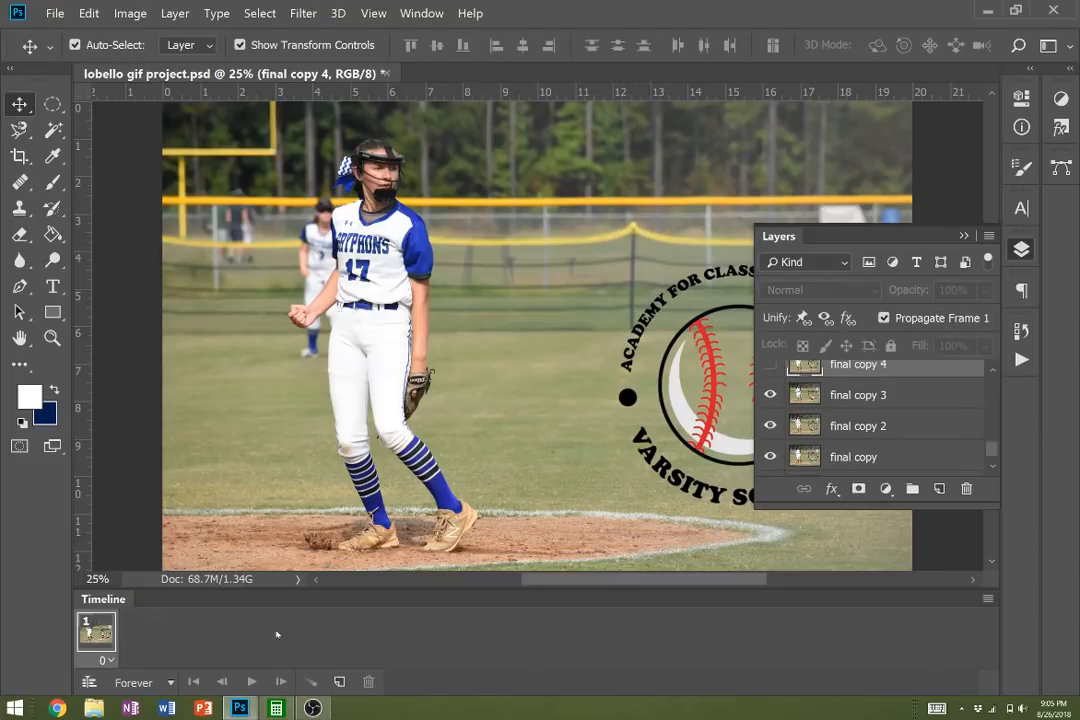
pyautogui.click(103, 662)
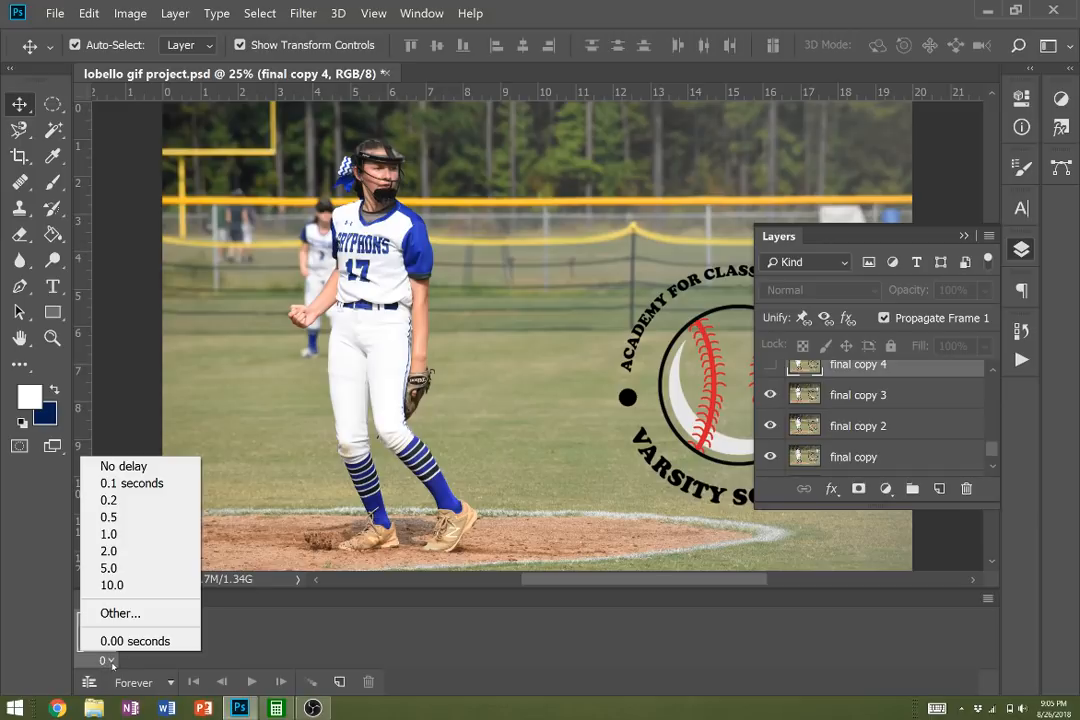
pyautogui.click(125, 485)
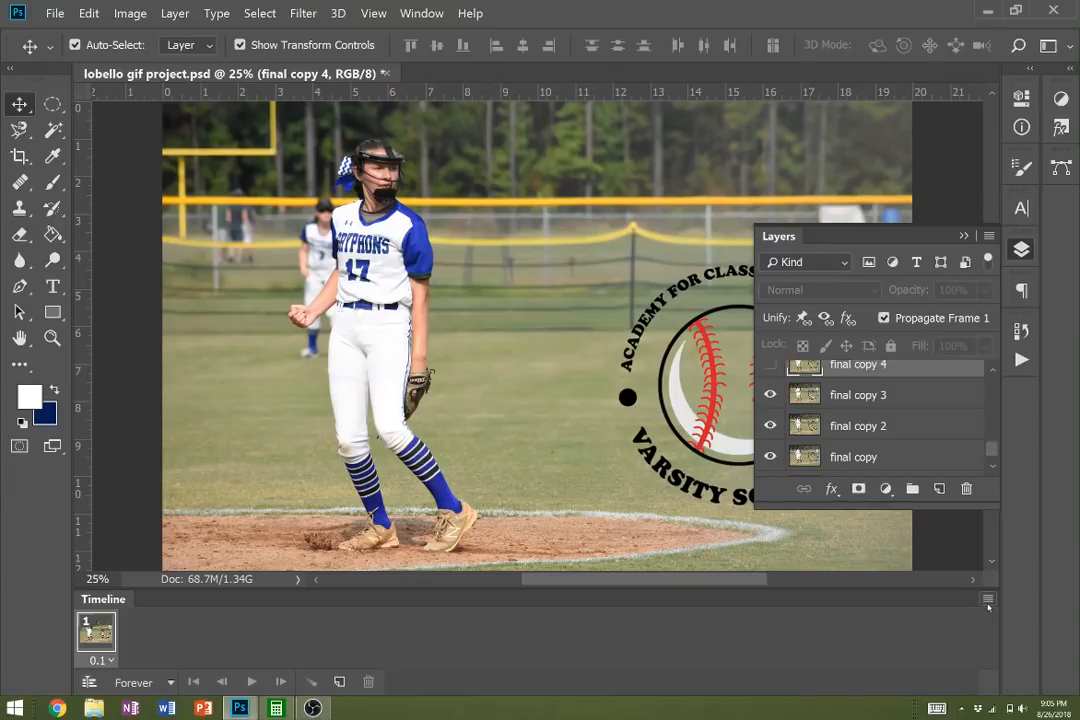
# - Make animation frames from all the layers and set the delay of every frame to 0.1 seconds
pyautogui.click(988, 600)
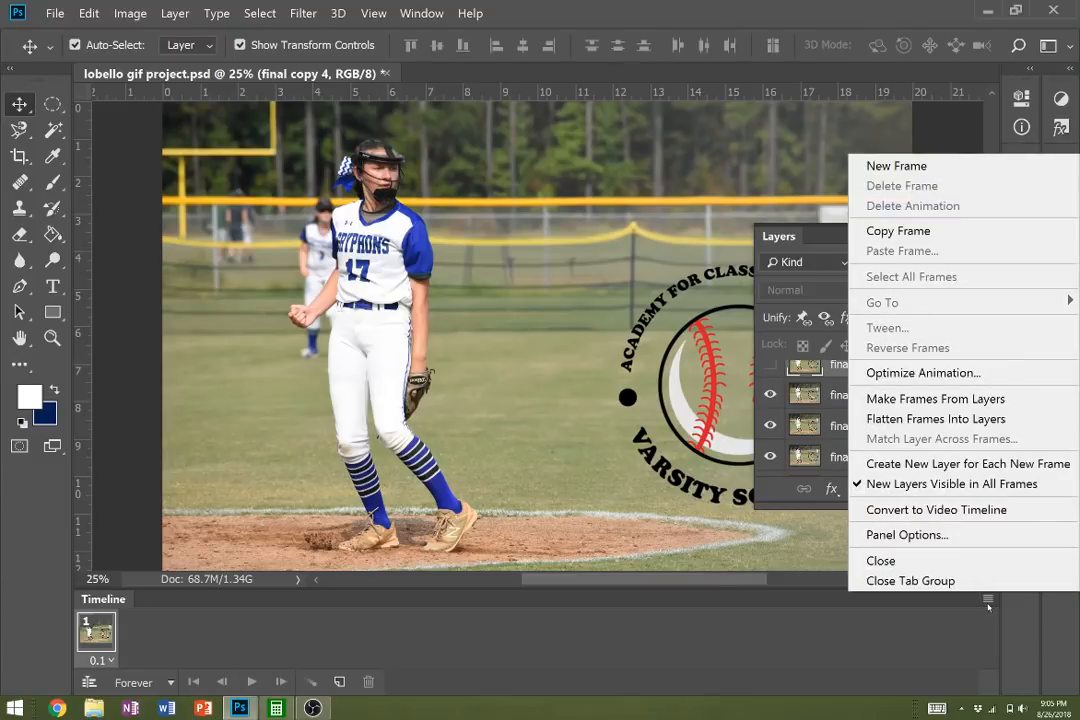
pyautogui.click(942, 400)
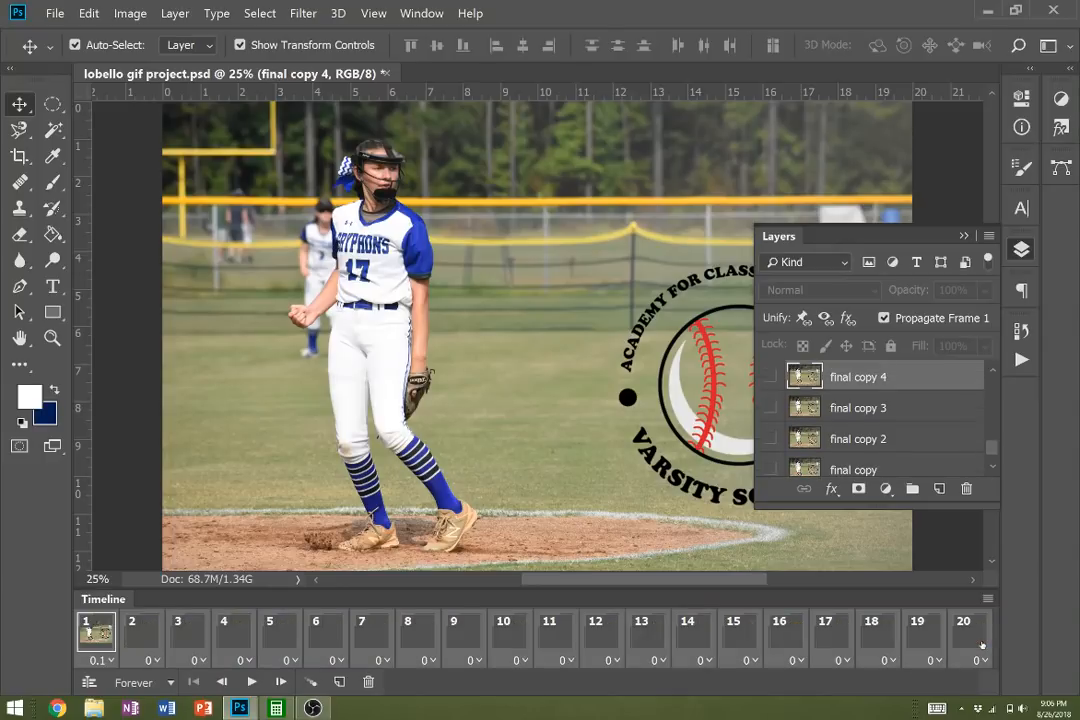
pyautogui.click(981, 645)
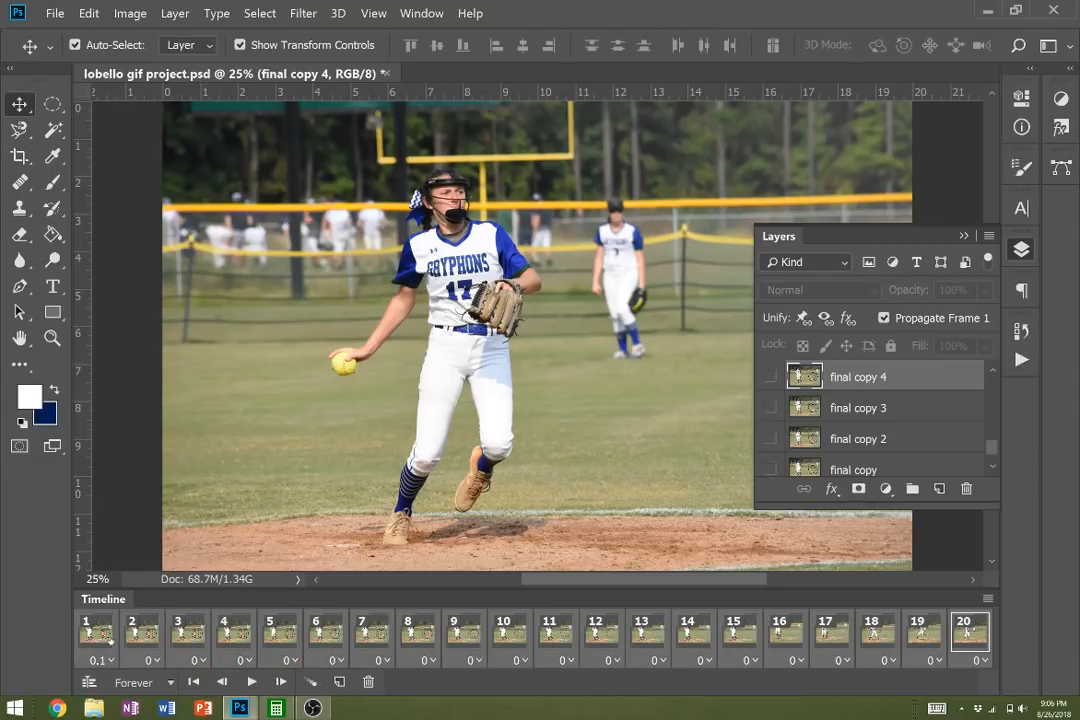
pyautogui.click(99, 660)
pyautogui.click(131, 484)
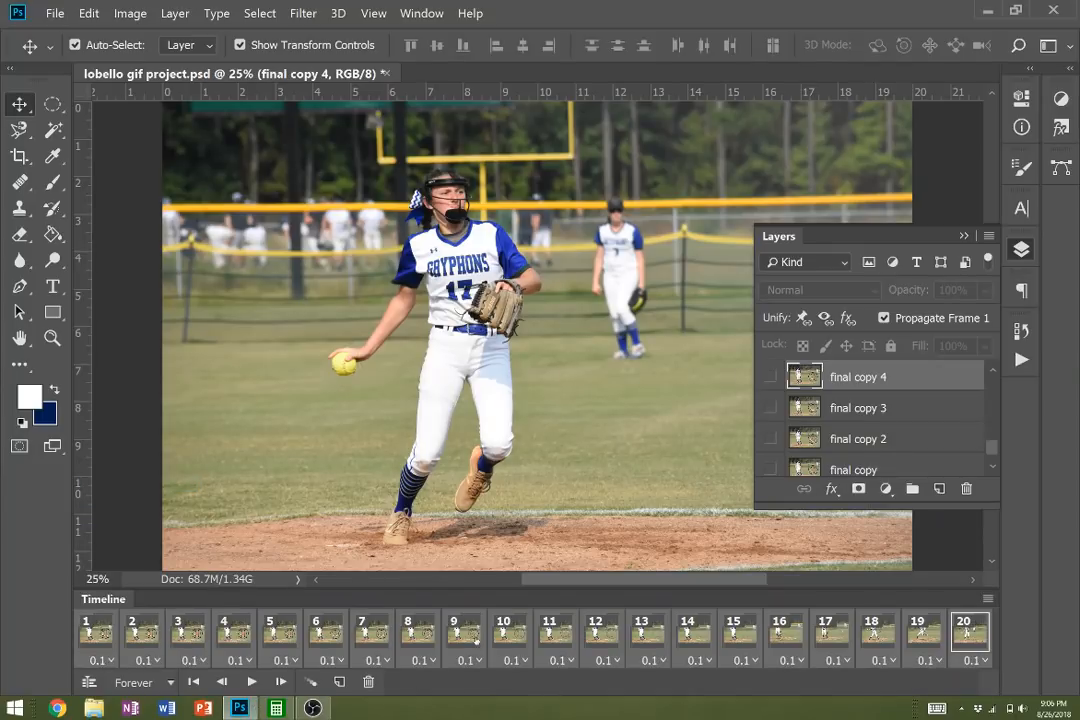
# - Reverse the order of all the animation frames, previewing the playback before and after the change
pyautogui.press('space')
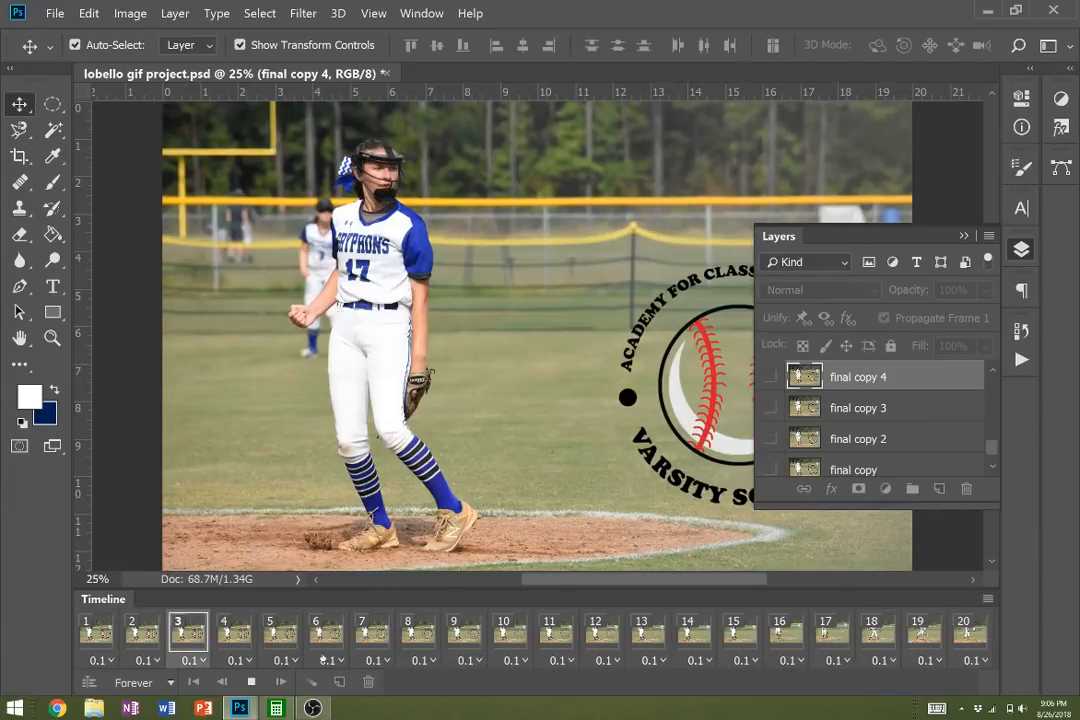
pyautogui.press('space')
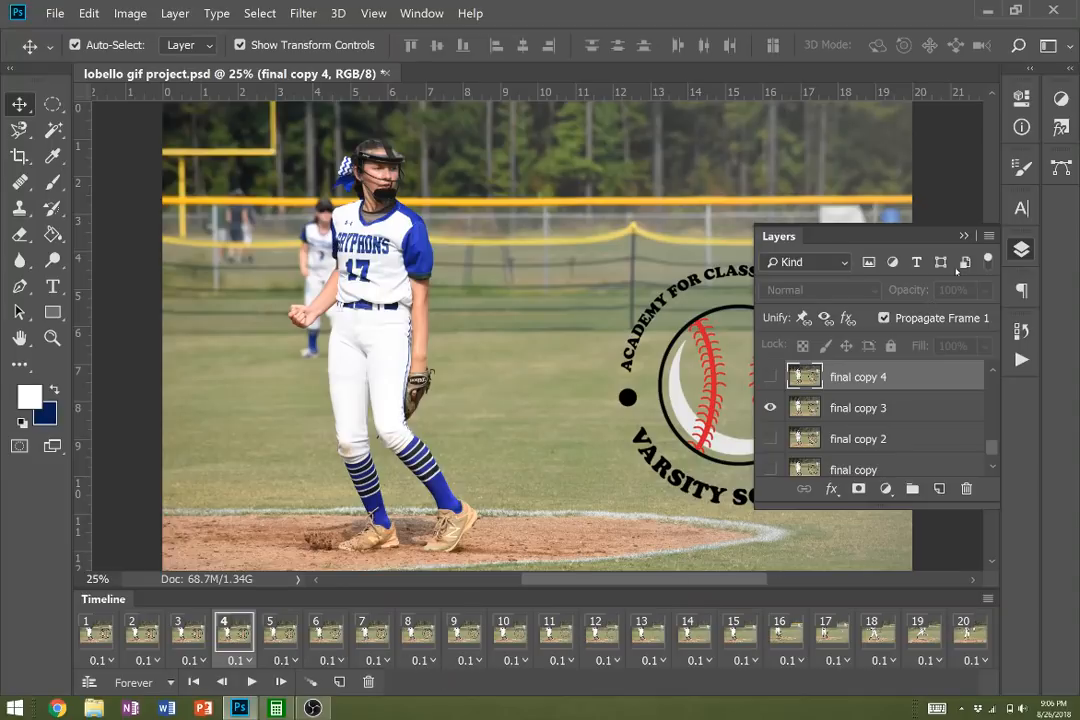
pyautogui.click(814, 200)
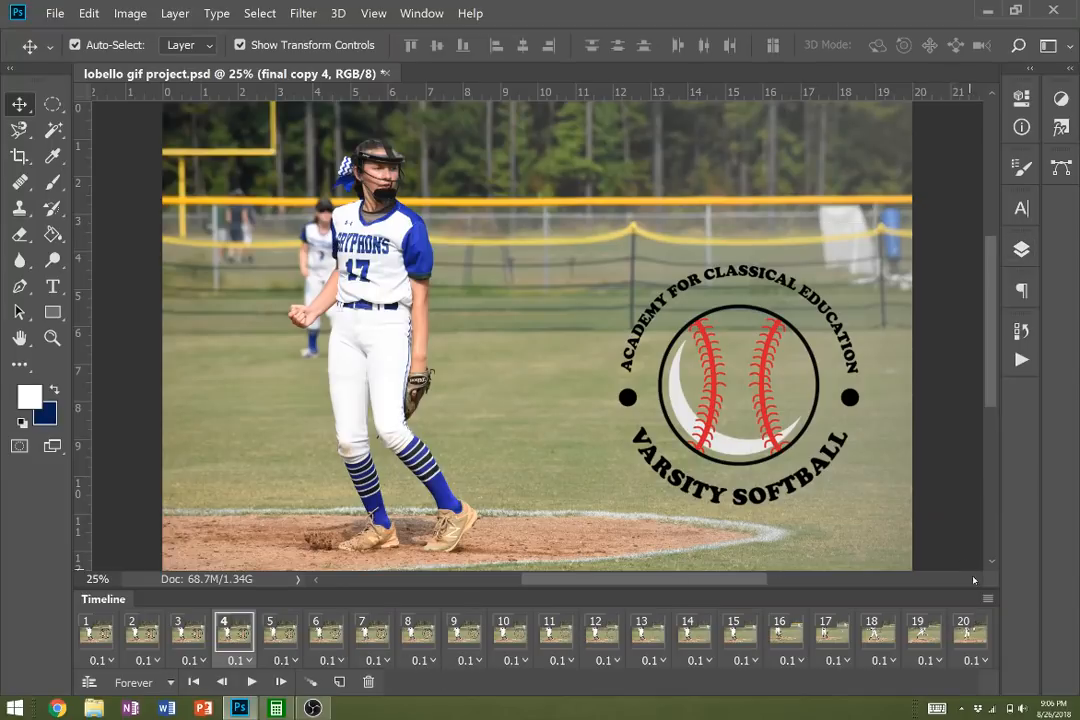
pyautogui.click(988, 600)
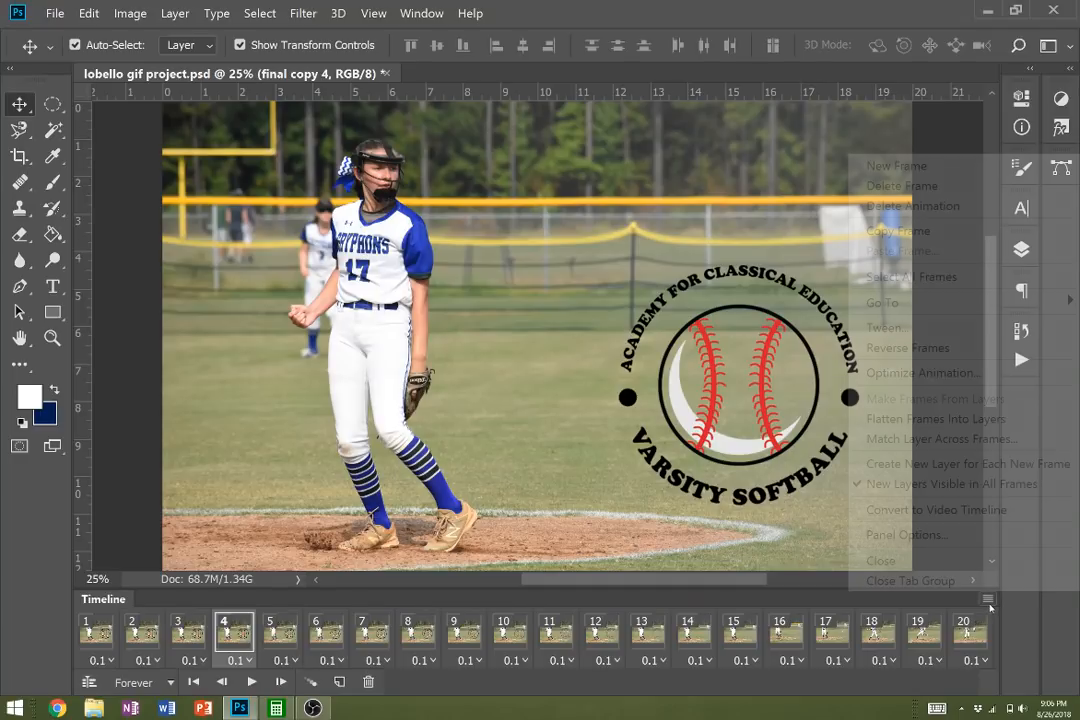
pyautogui.click(916, 349)
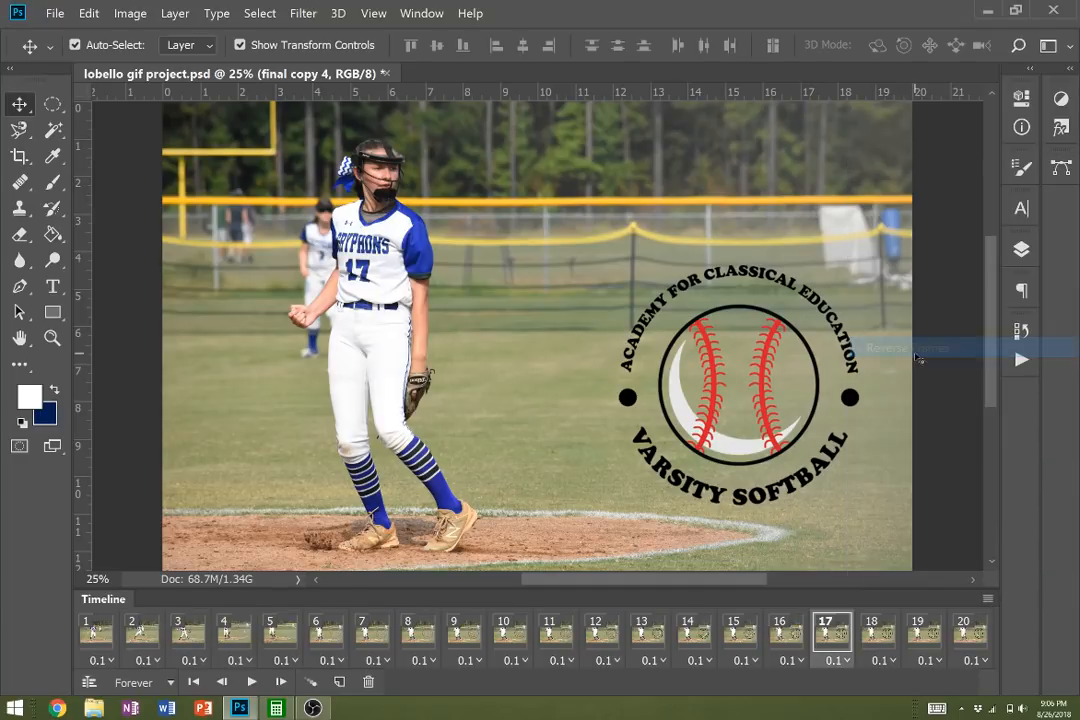
pyautogui.press('space')
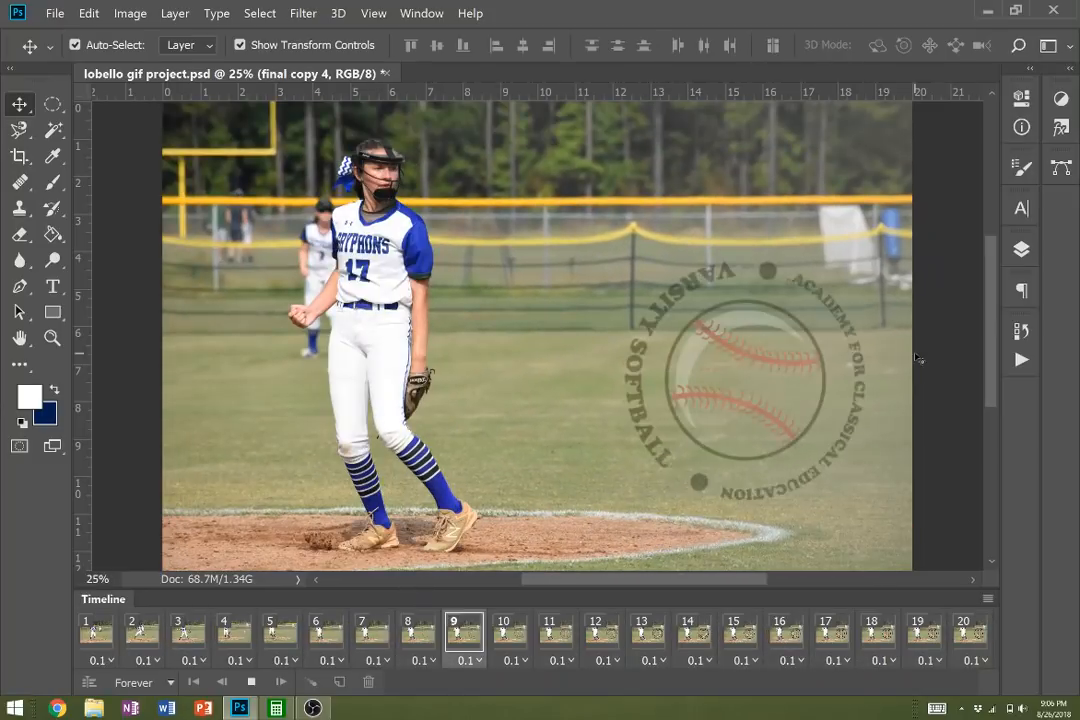
pyautogui.press('space')
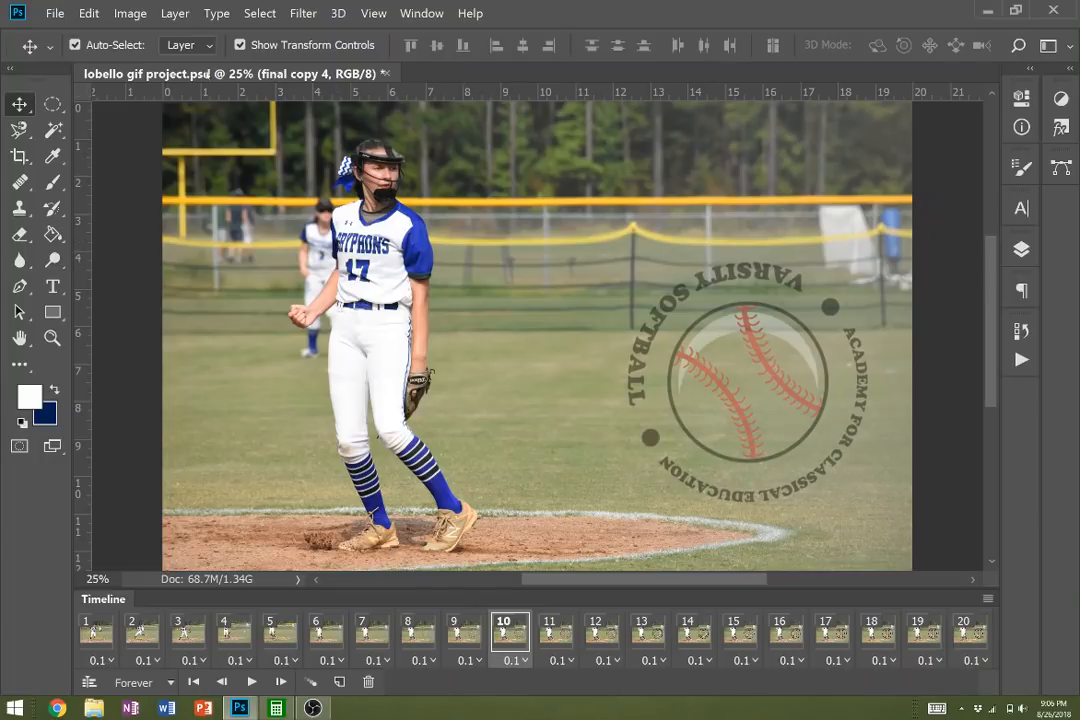
# - Resize the image to a width of 2 inches with the proportions linked, keeping the resolution at 300 pixels/inch
pyautogui.click(130, 13)
pyautogui.click(145, 149)
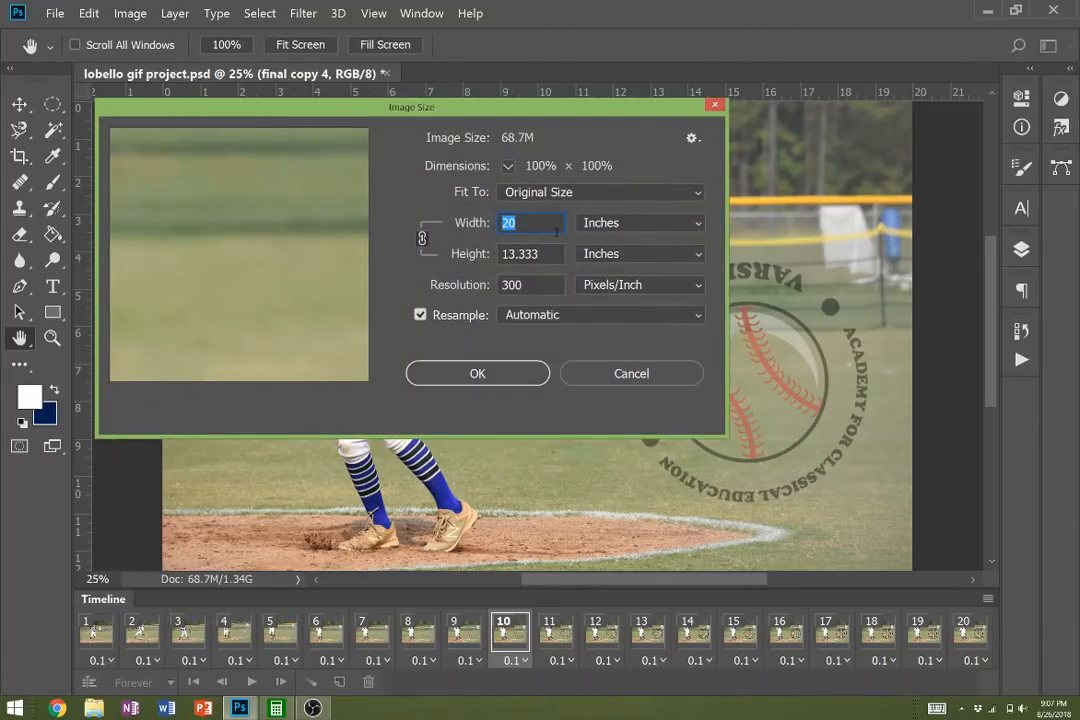
pyautogui.click(541, 223)
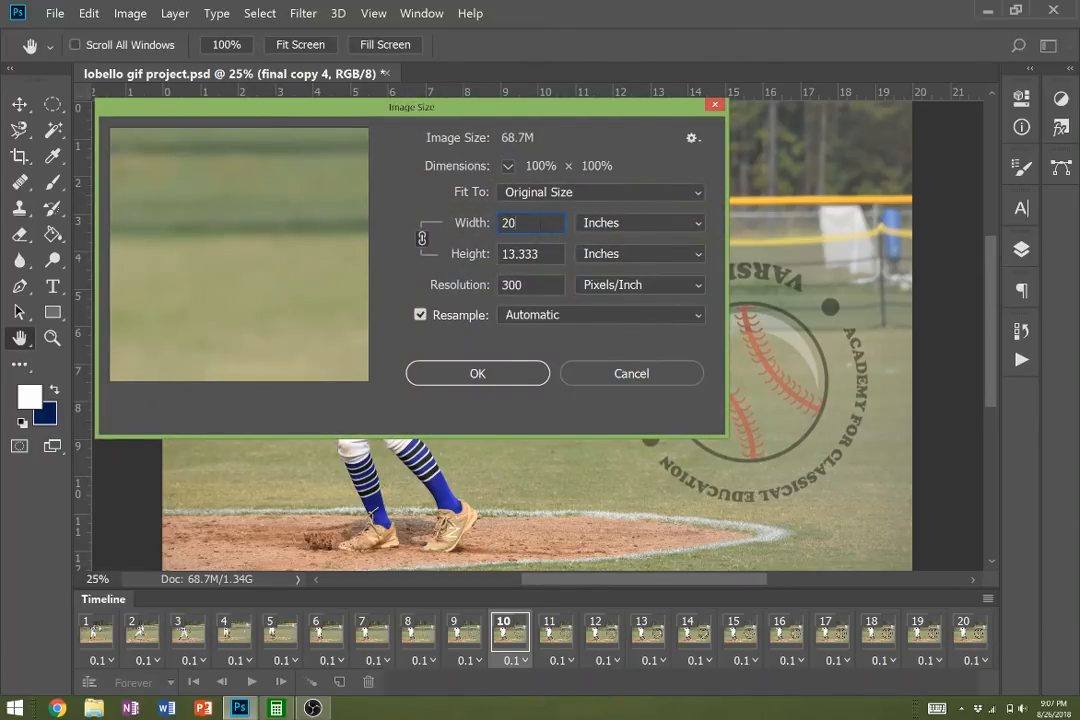
pyautogui.click(508, 167)
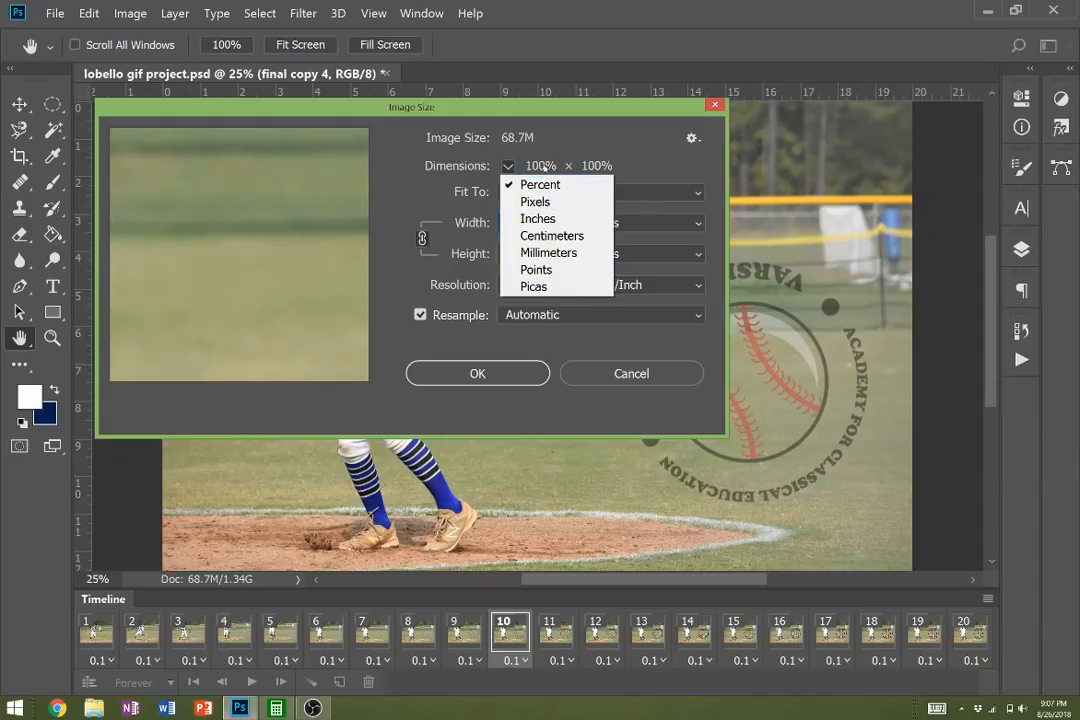
pyautogui.click(541, 165)
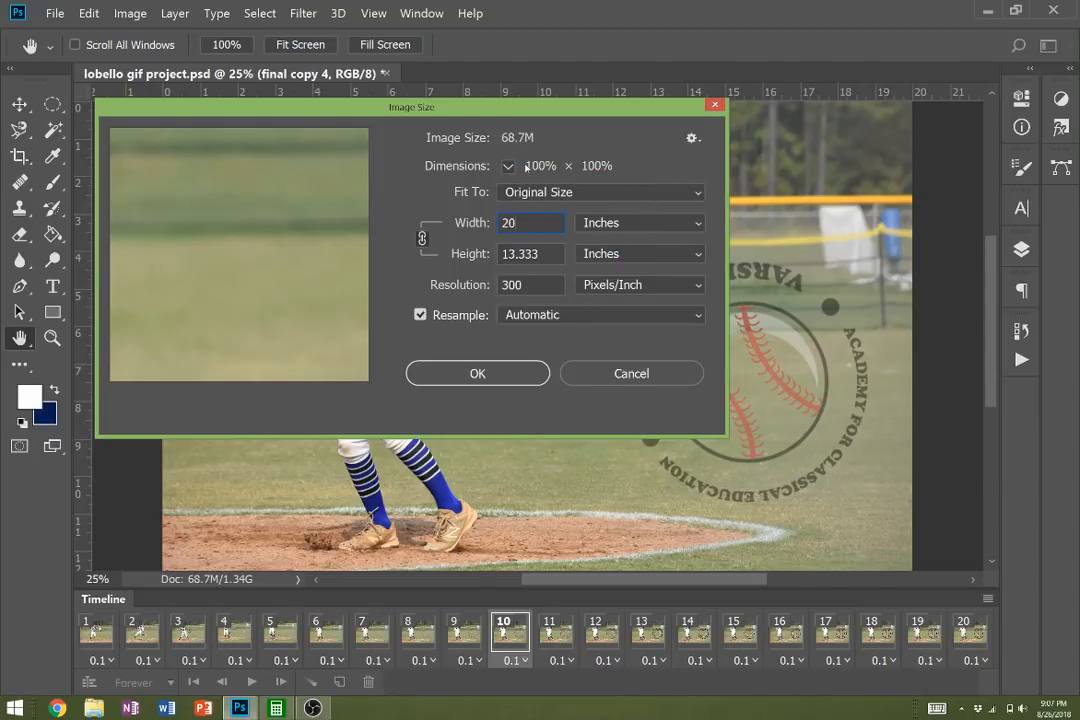
pyautogui.click(510, 167)
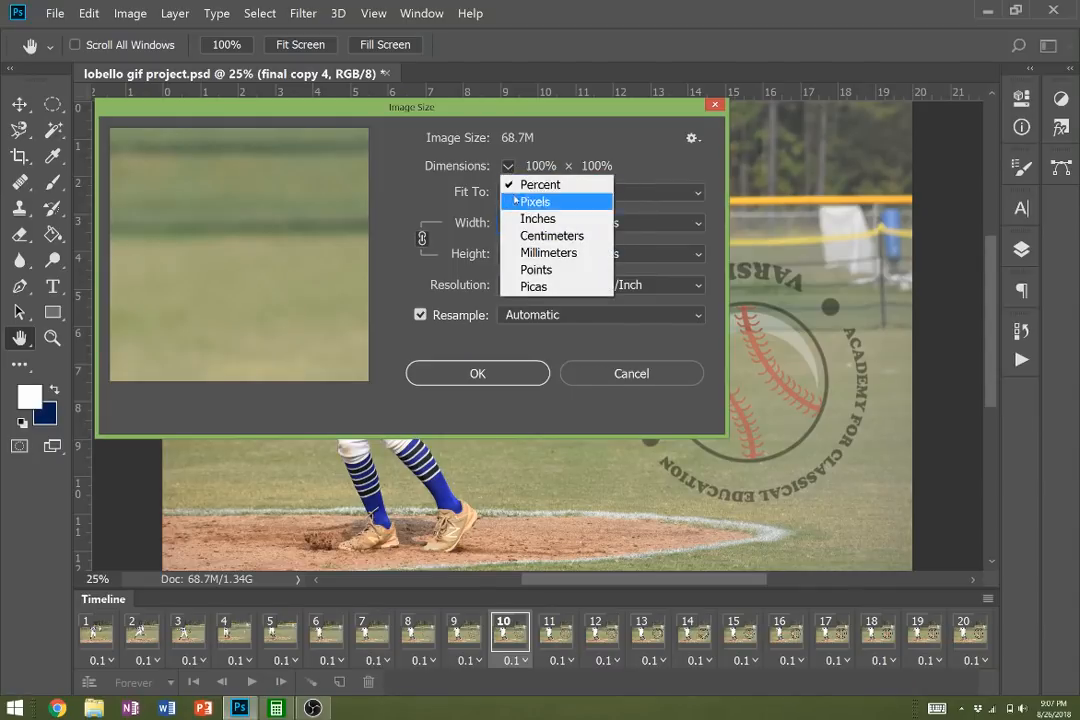
pyautogui.click(399, 151)
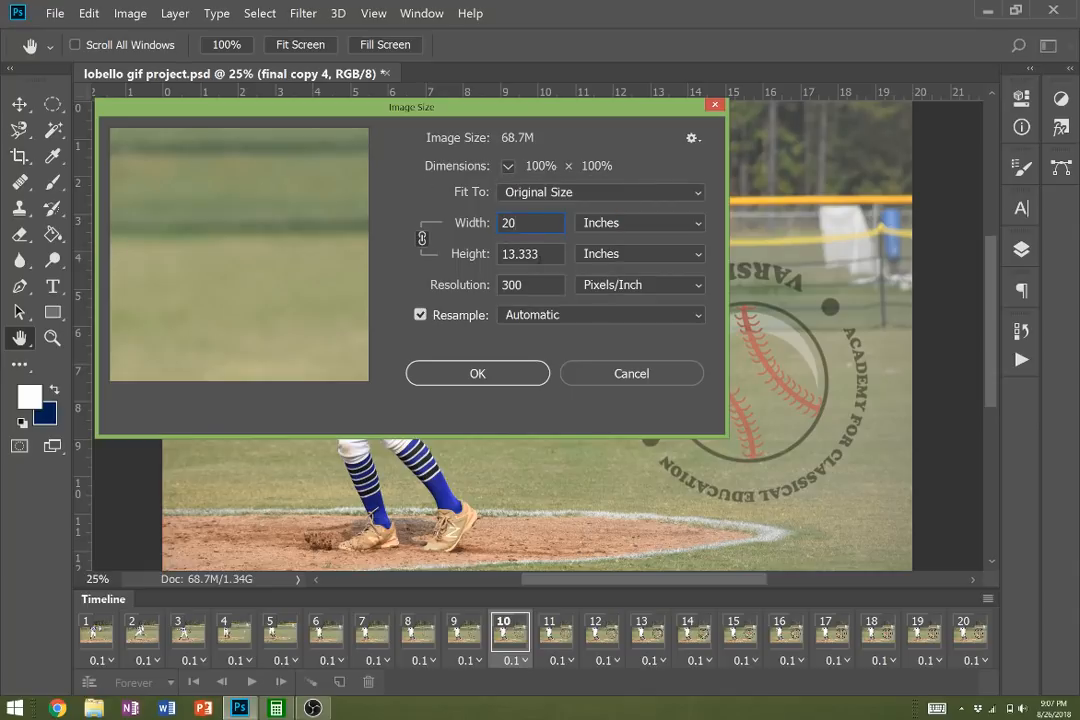
pyautogui.doubleClick(535, 226)
pyautogui.write('2')
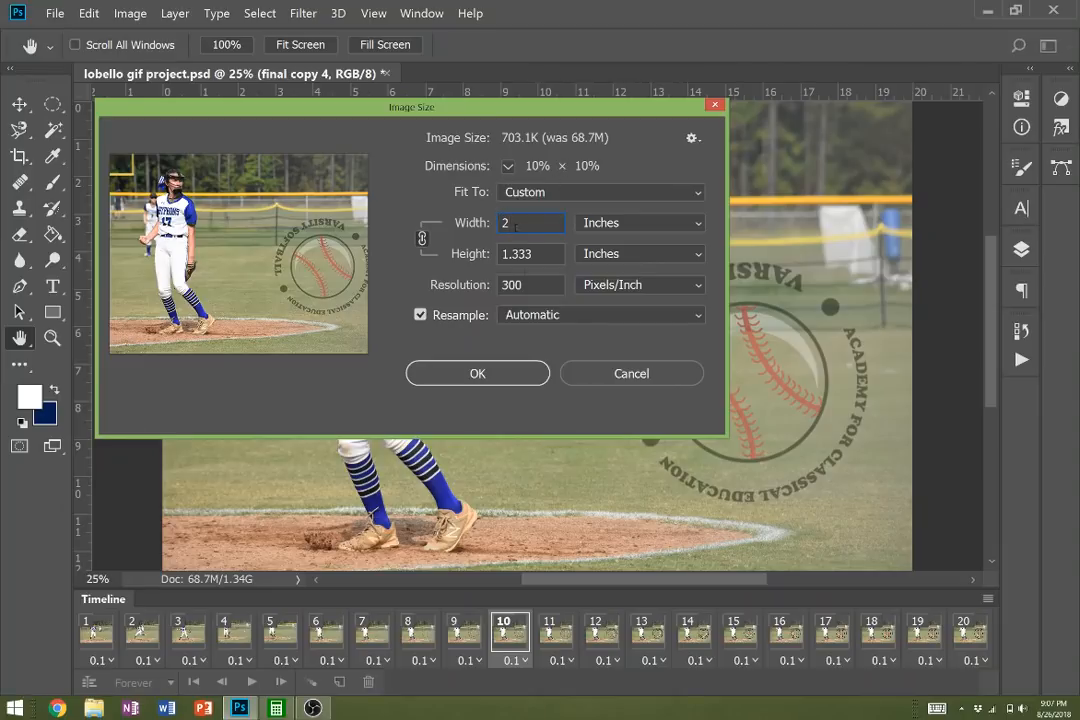
pyautogui.click(510, 376)
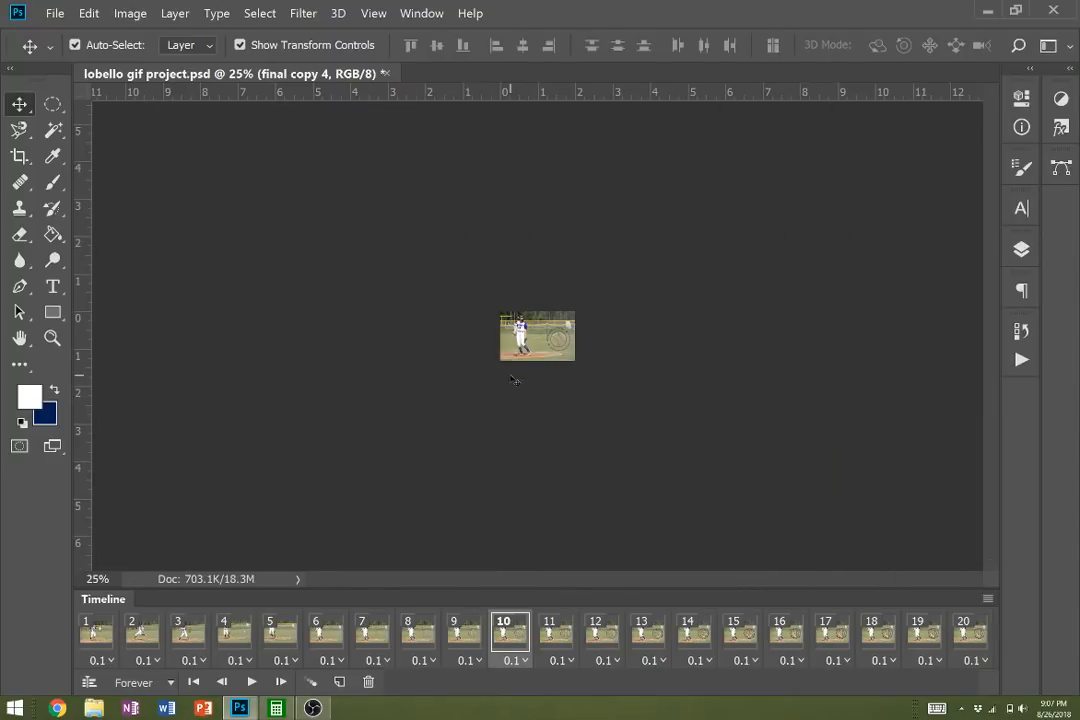
# - Play the resized animation at an enlarged view to check it, and stop the playback
pyautogui.scroll(5, 512, 378)
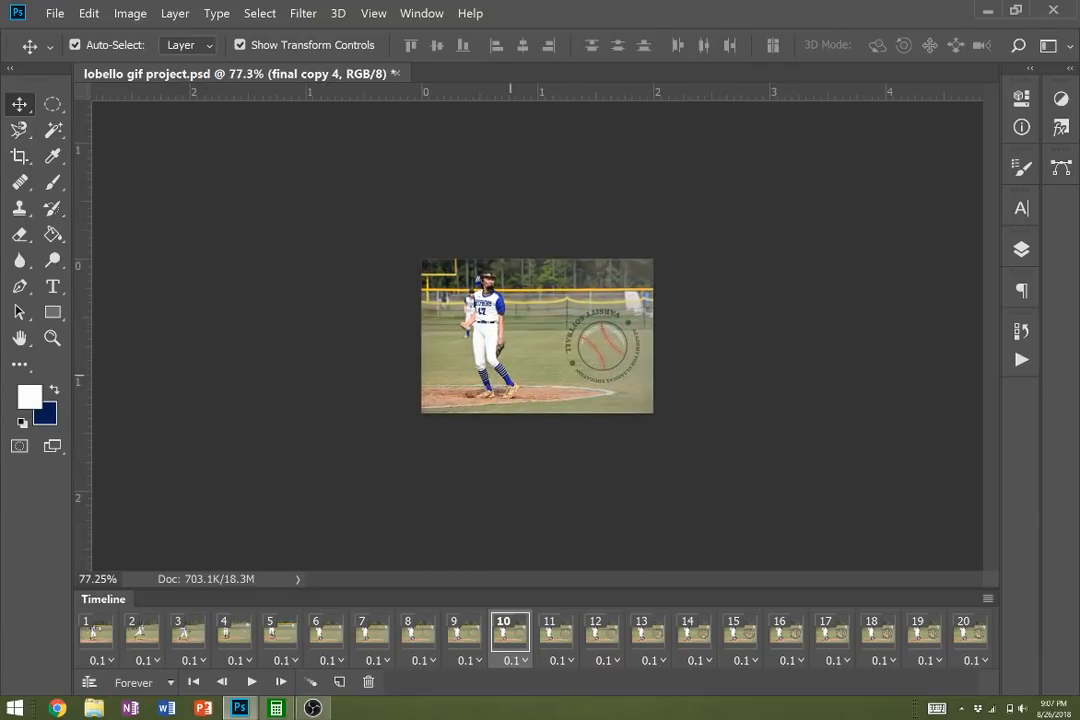
pyautogui.scroll(4, 537, 336)
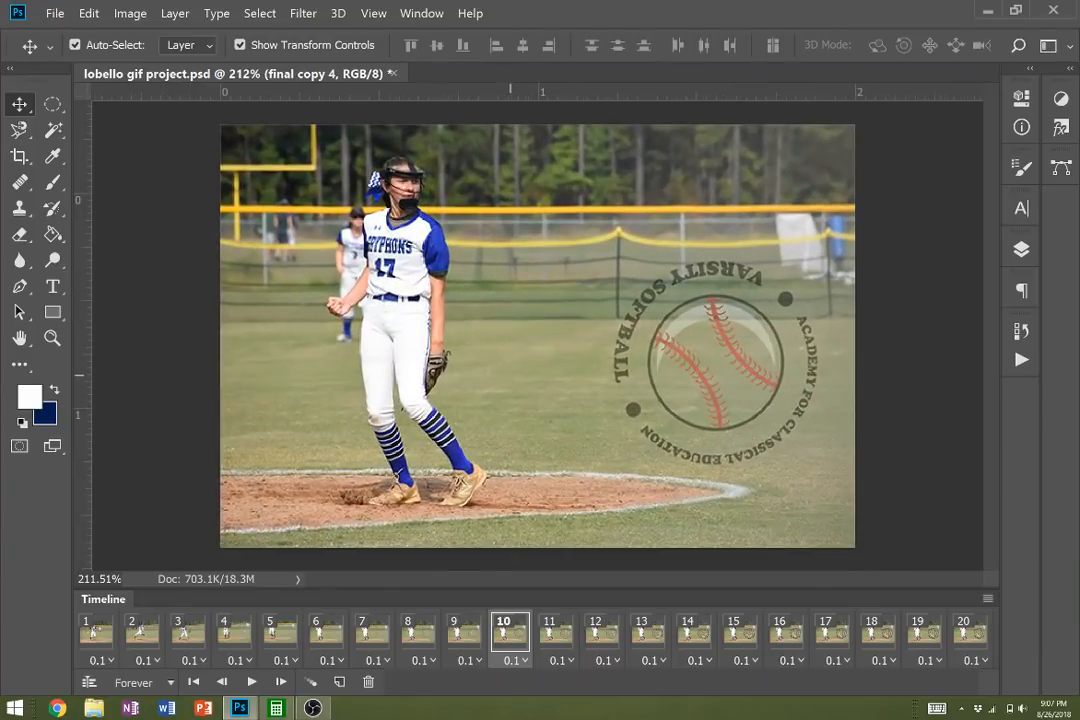
pyautogui.press('space')
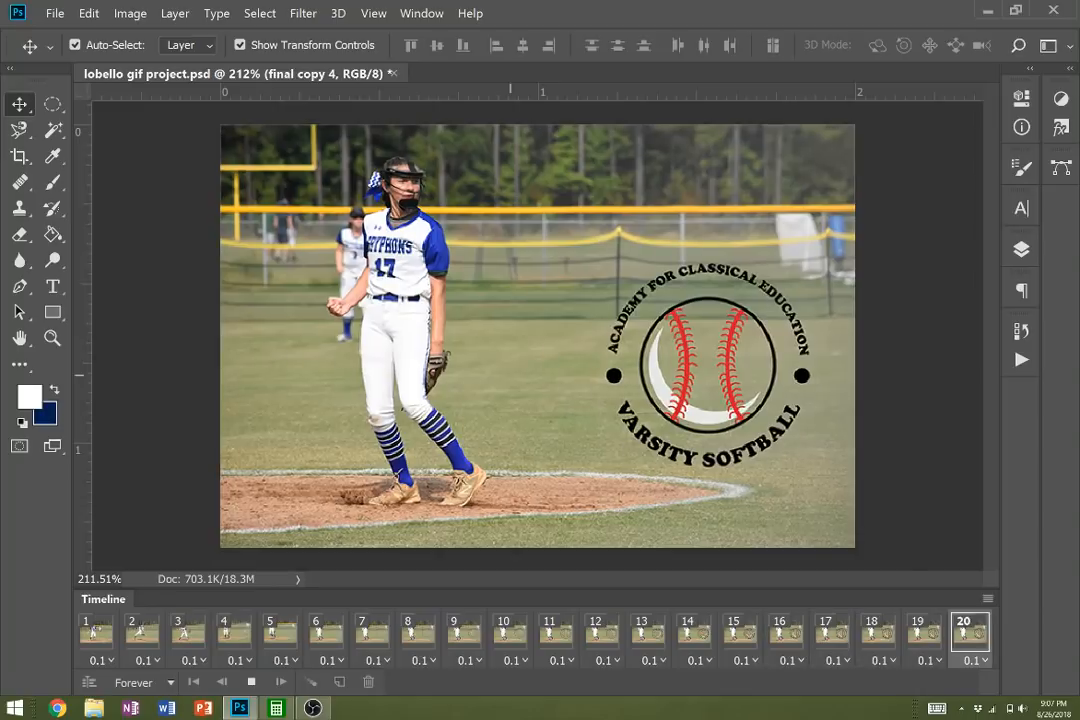
pyautogui.press('space')
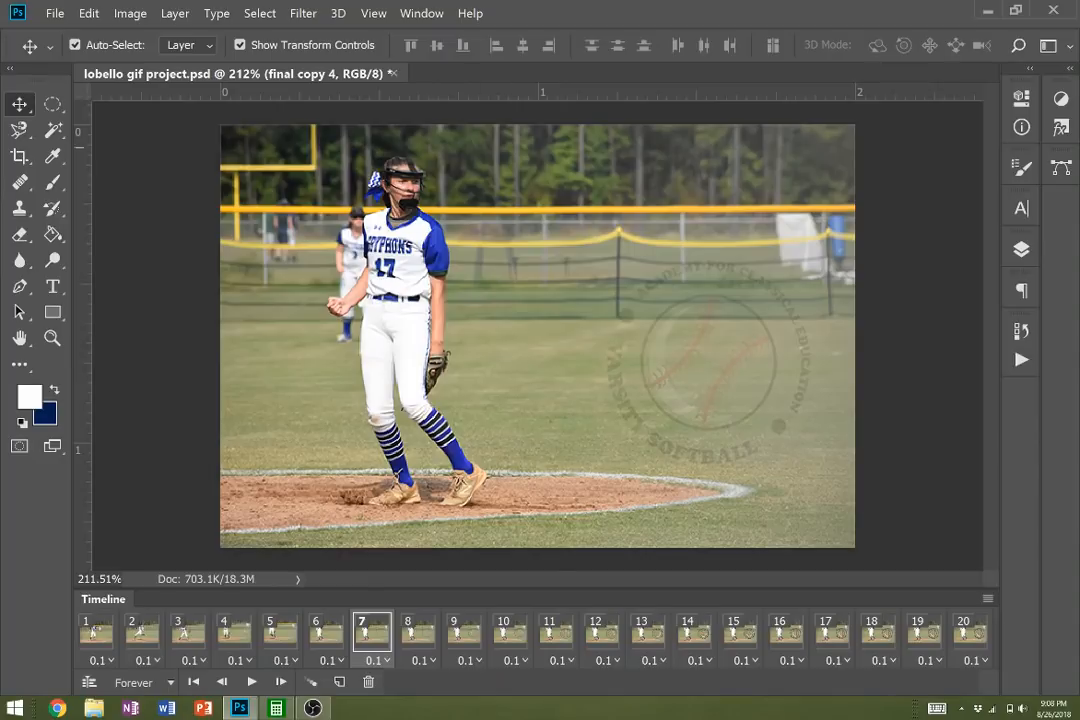
# - Start a Save for Web (Legacy) export with GIF as the file format, checking the output width and height
pyautogui.click(55, 14)
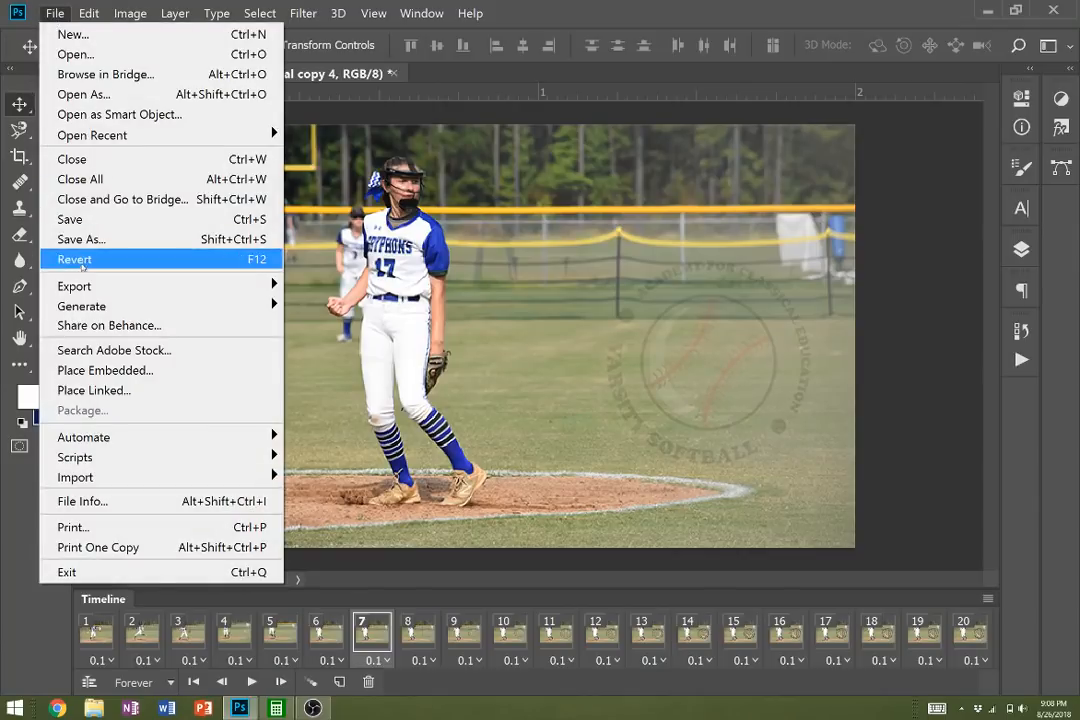
pyautogui.moveTo(83, 287)
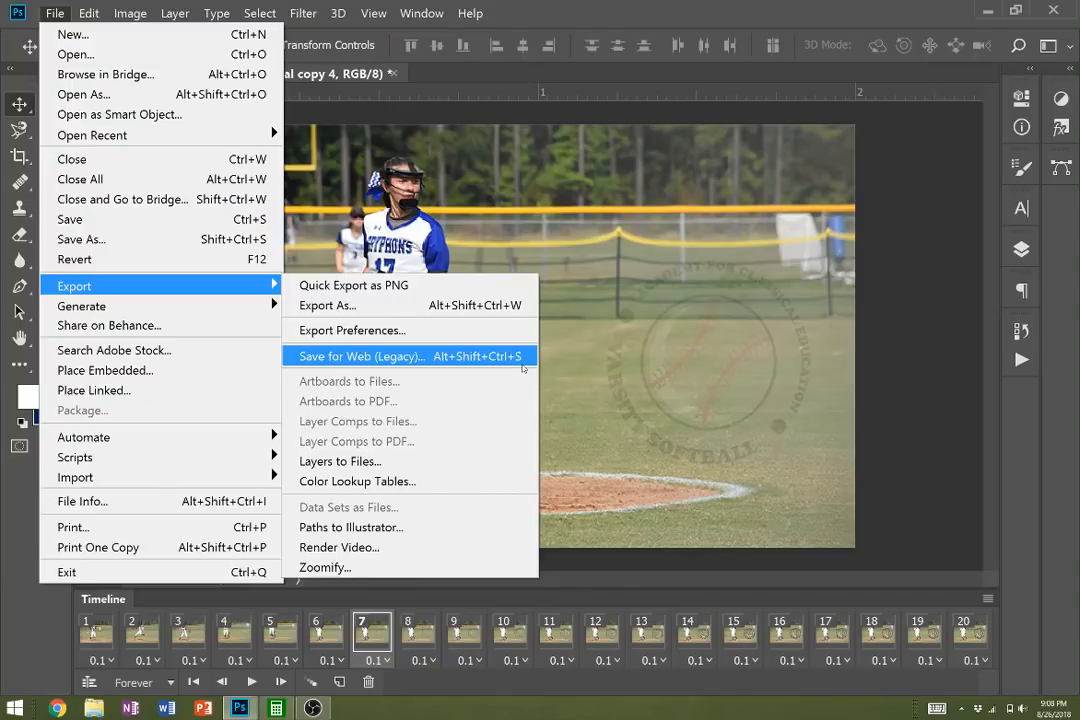
pyautogui.click(514, 361)
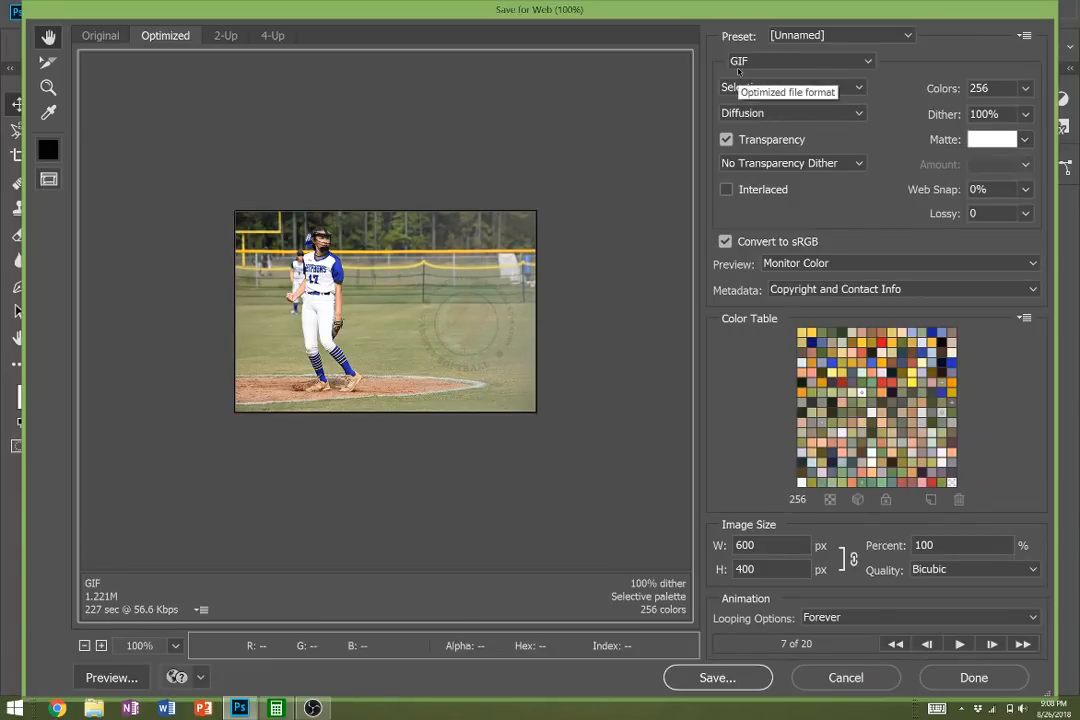
pyautogui.click(743, 64)
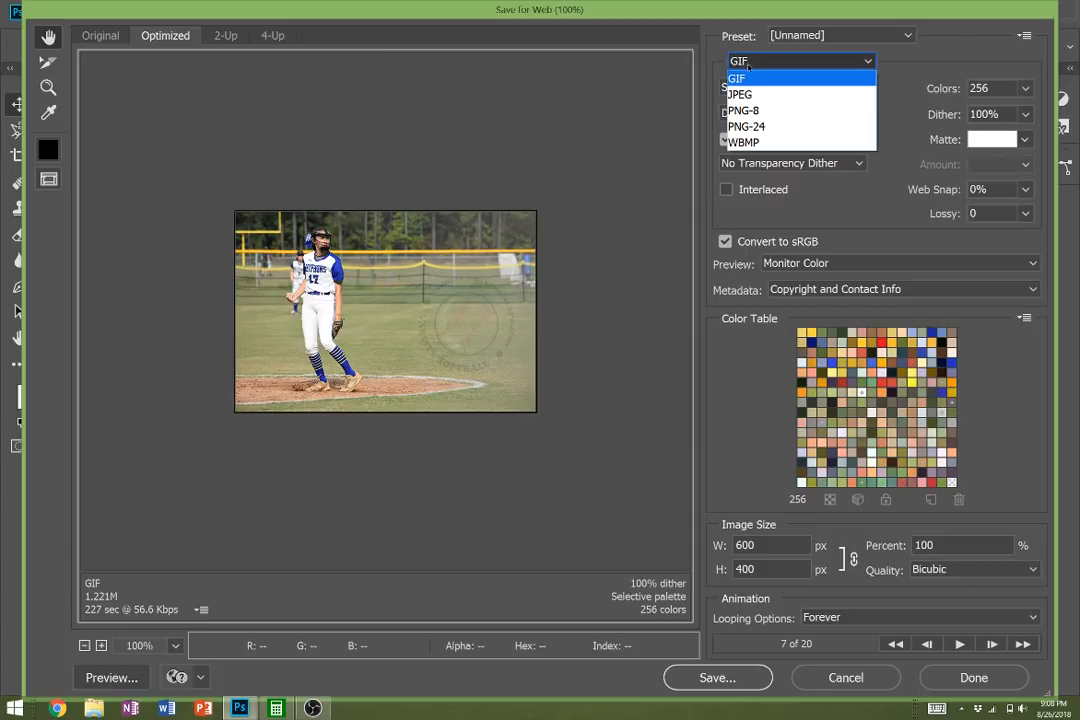
pyautogui.click(737, 80)
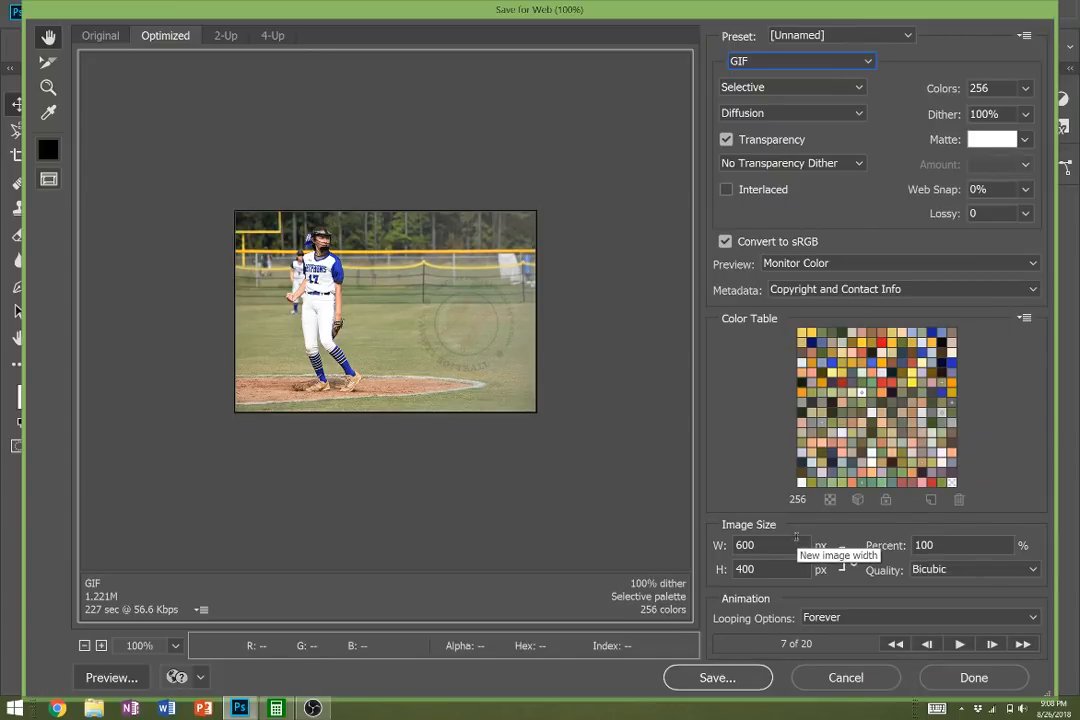
pyautogui.moveTo(790, 545); pyautogui.dragTo(720, 556)
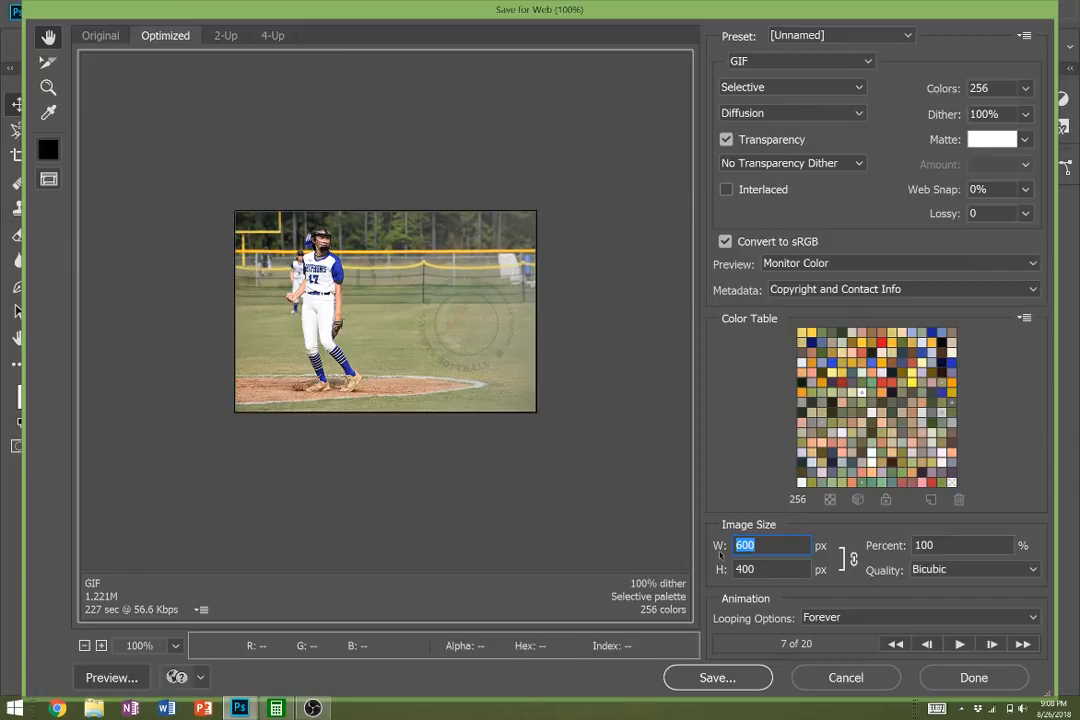
pyautogui.click(774, 543)
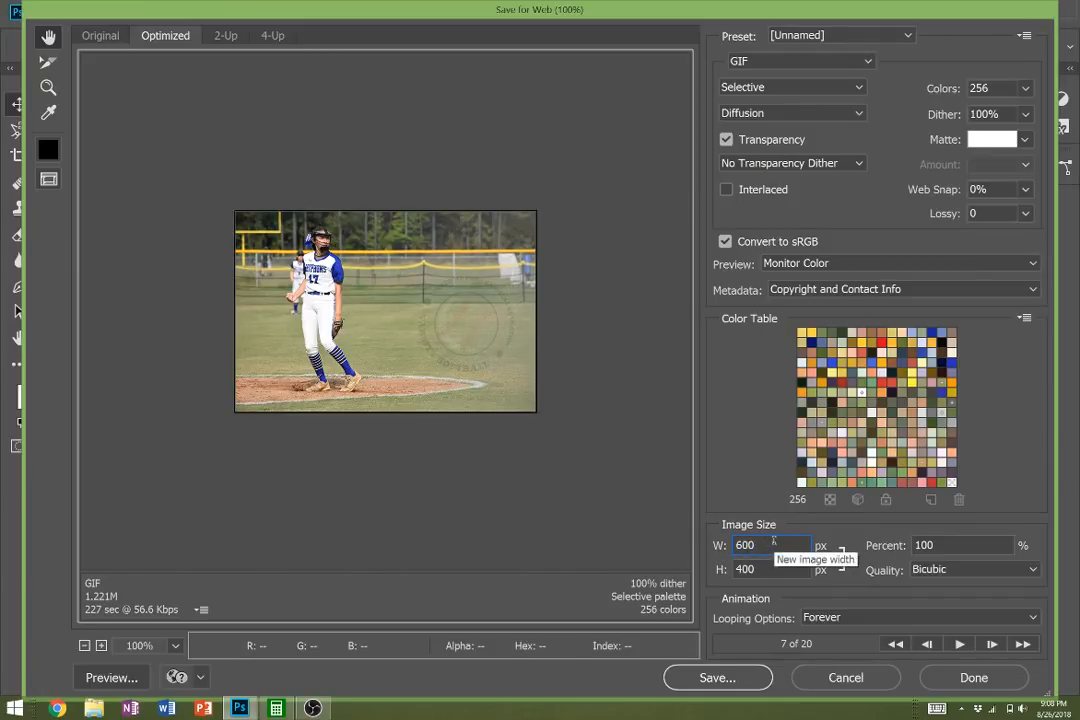
pyautogui.doubleClick(776, 572)
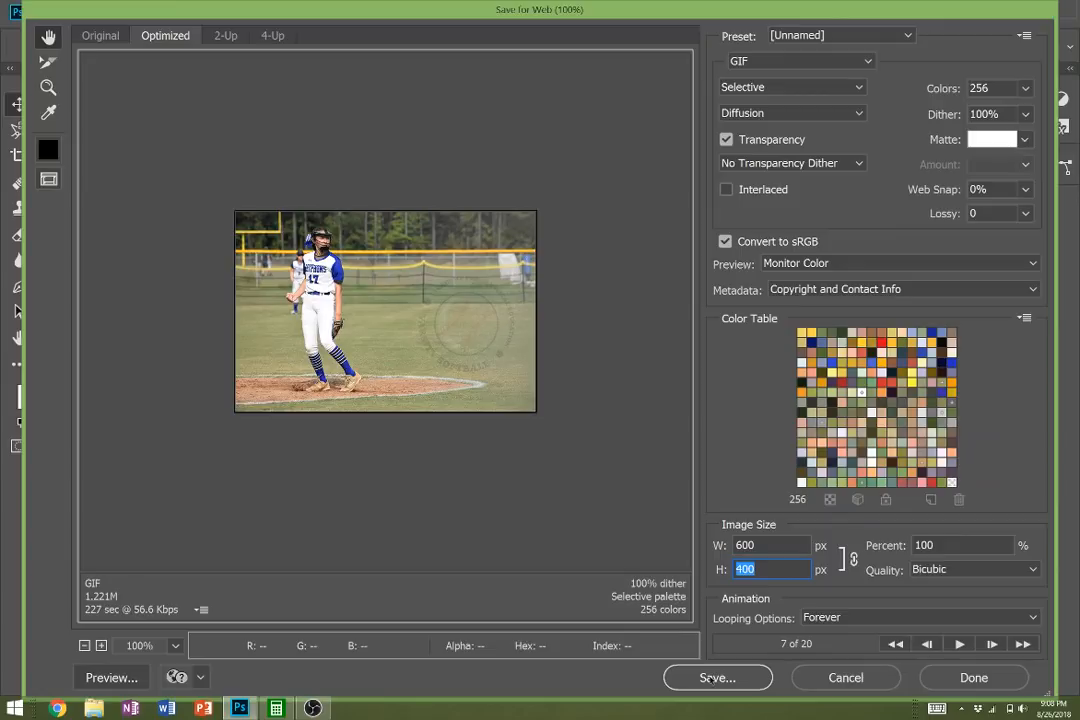
# - Save the optimized GIF under its suggested file name in the gif ingredients folder within Videos, and save the layered document
pyautogui.click(712, 678)
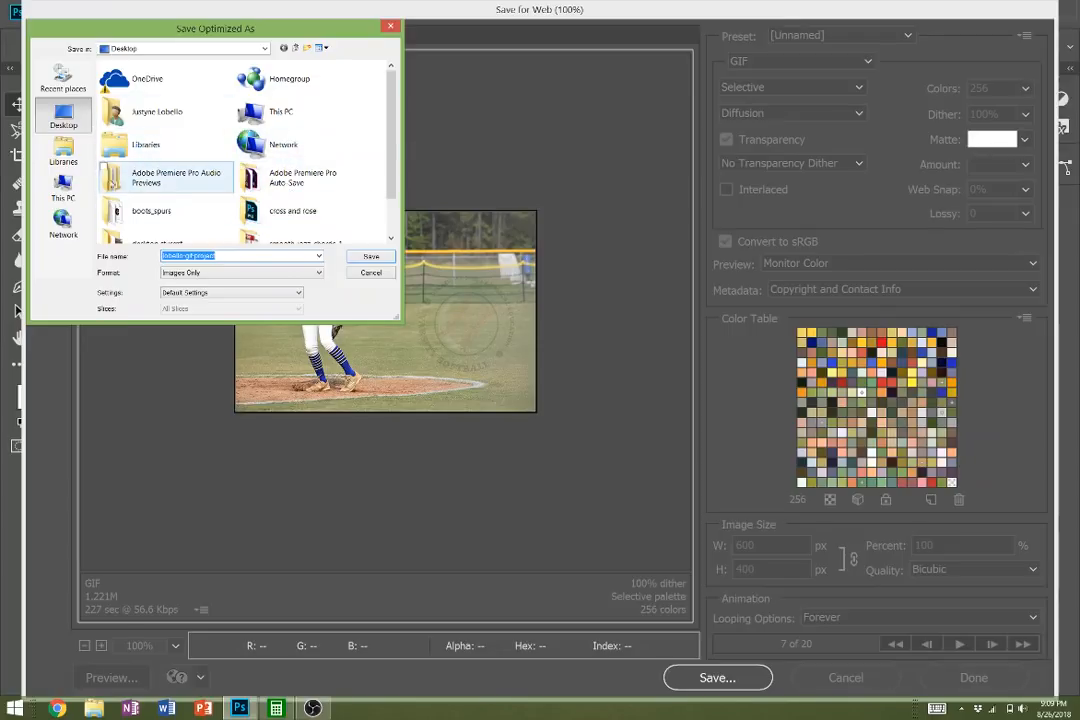
pyautogui.click(63, 150)
pyautogui.doubleClick(265, 108)
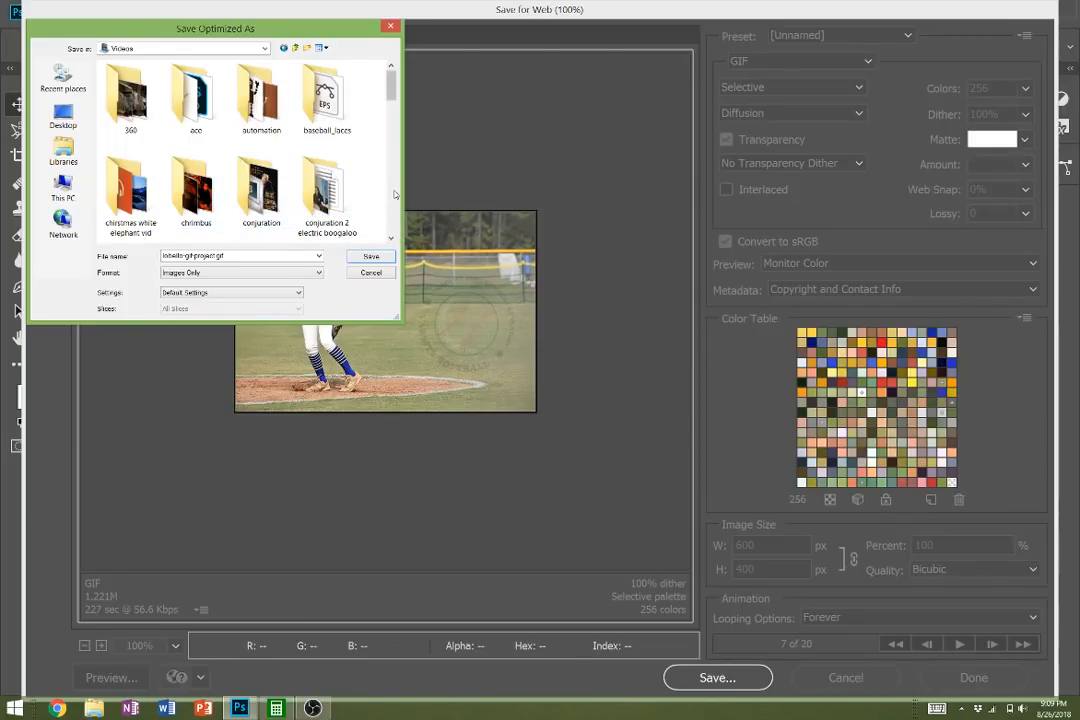
pyautogui.scroll(-5, 390, 195)
pyautogui.click(265, 100)
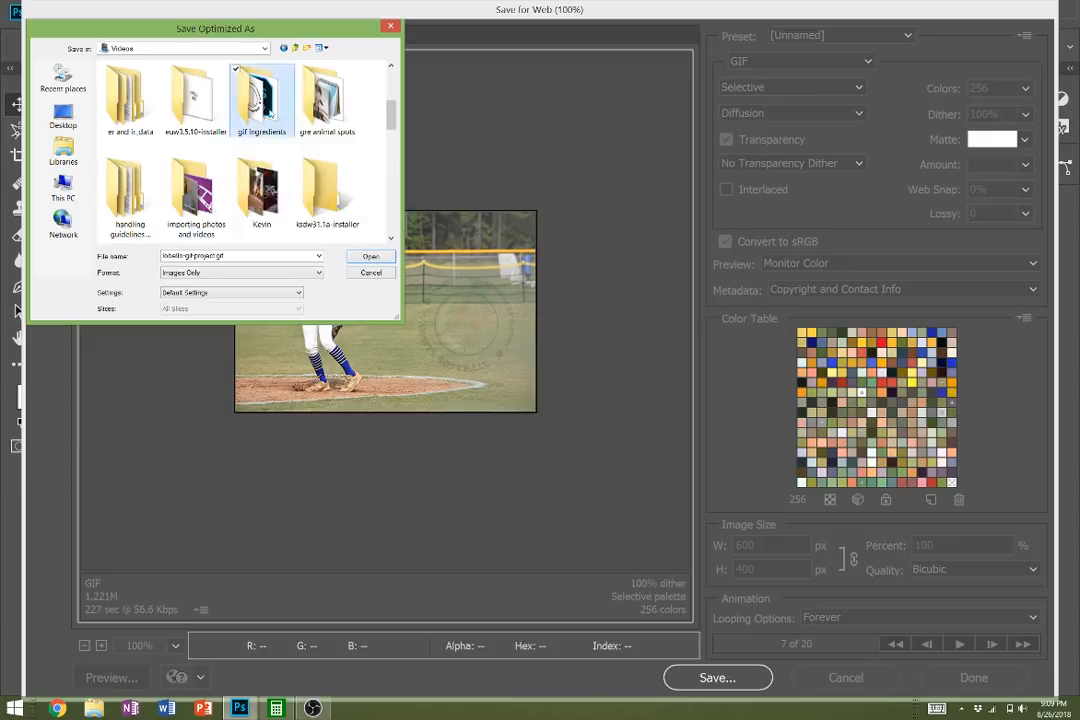
pyautogui.doubleClick(265, 105)
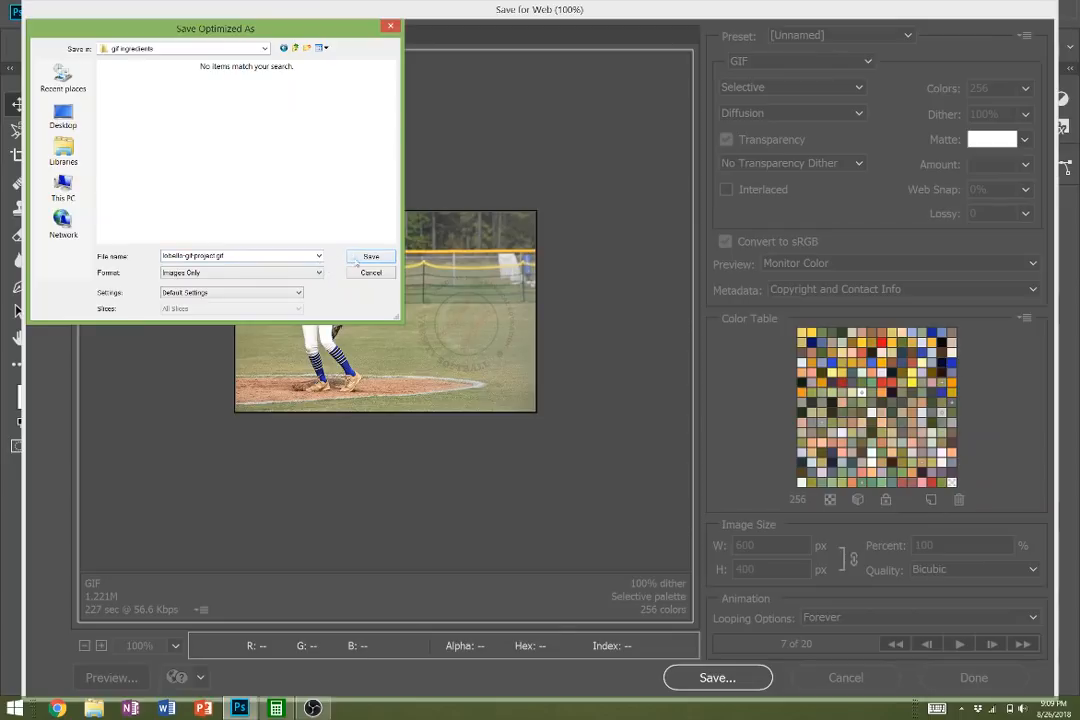
pyautogui.doubleClick(249, 256)
pyautogui.click(249, 256)
pyautogui.click(362, 259)
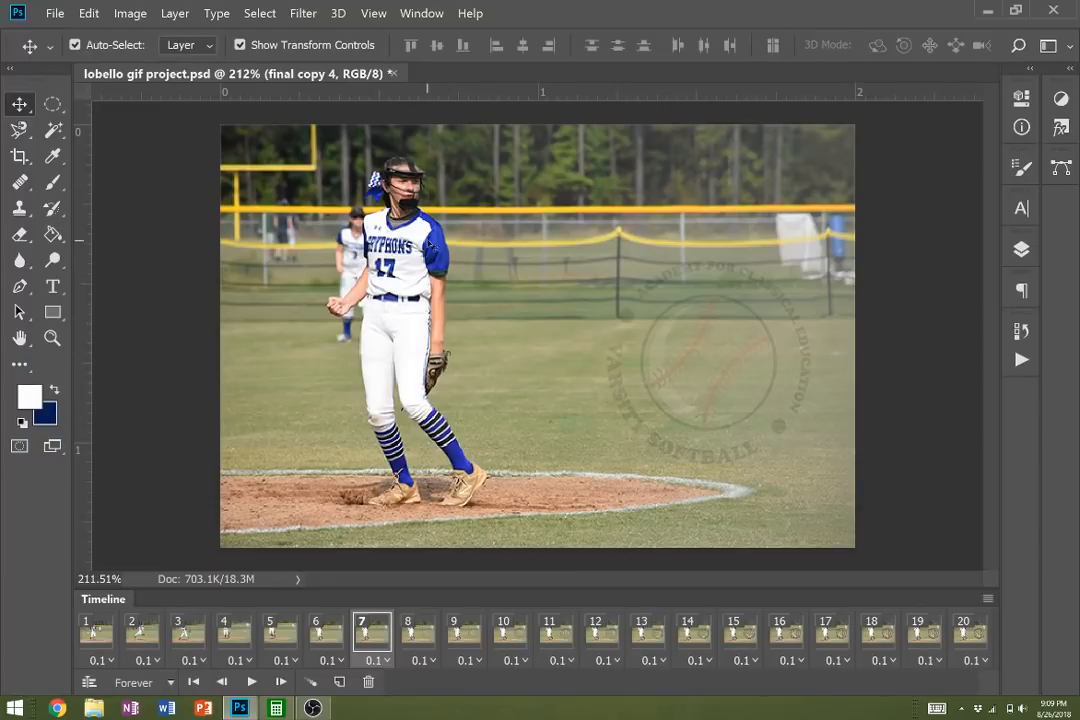
pyautogui.hotkey('ctrl', 's')
# - Switch to File Explorer and open the exported GIF from the gif ingredients folder in Videos to check its playback
pyautogui.click(990, 11)
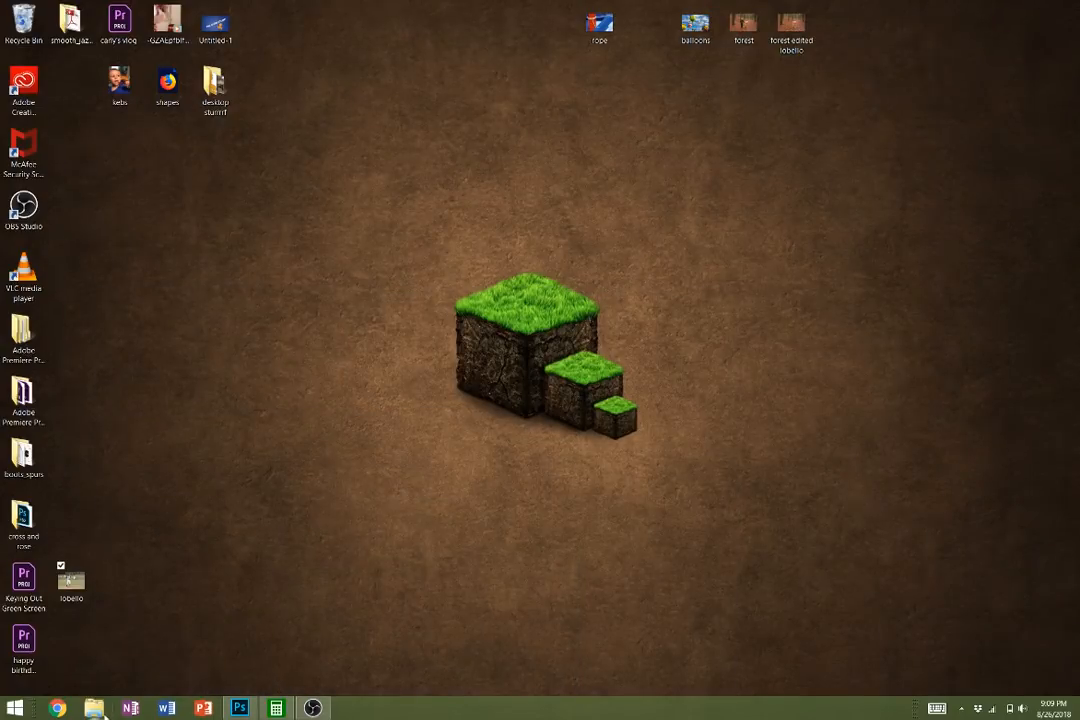
pyautogui.press('super+e')
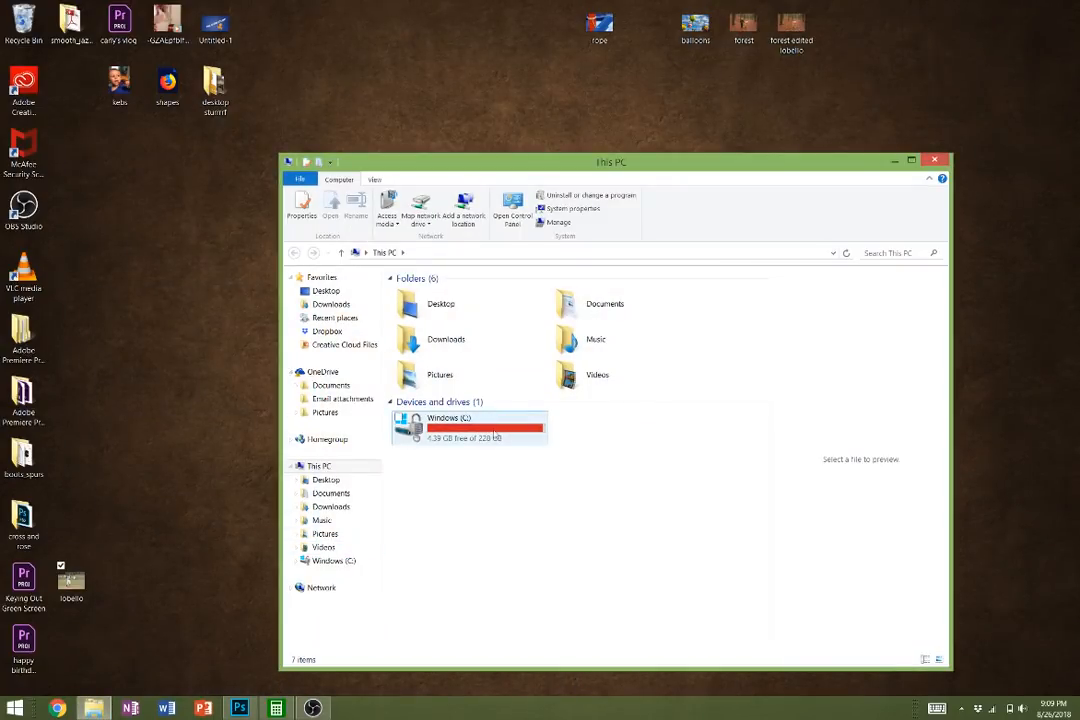
pyautogui.click(323, 547)
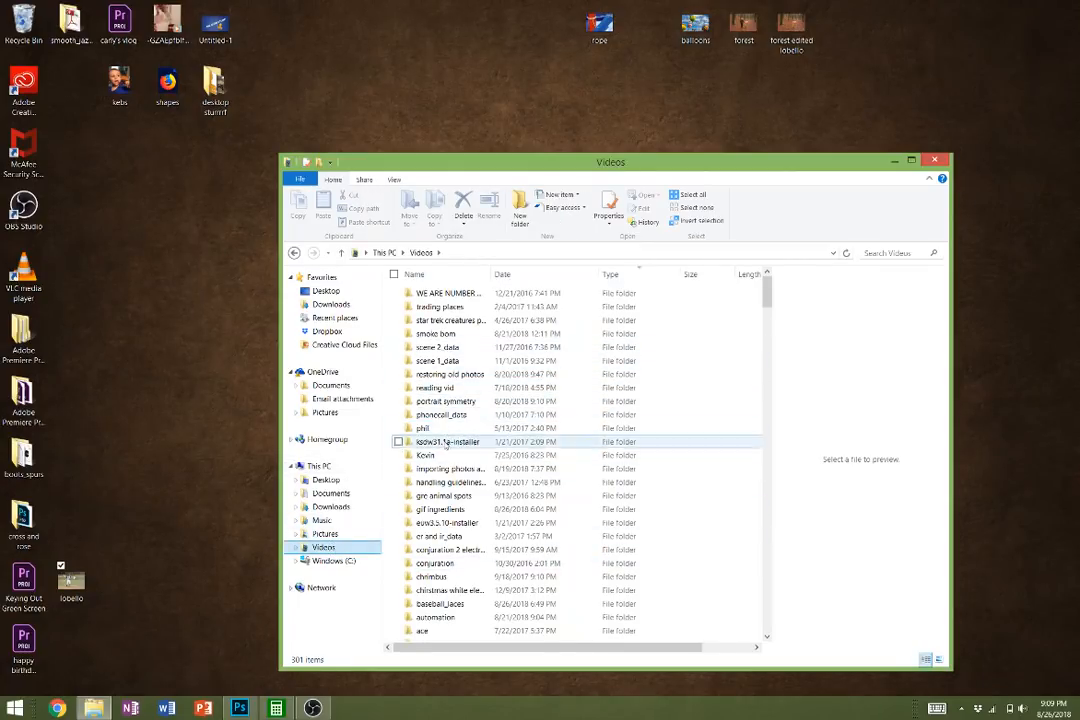
pyautogui.doubleClick(440, 509)
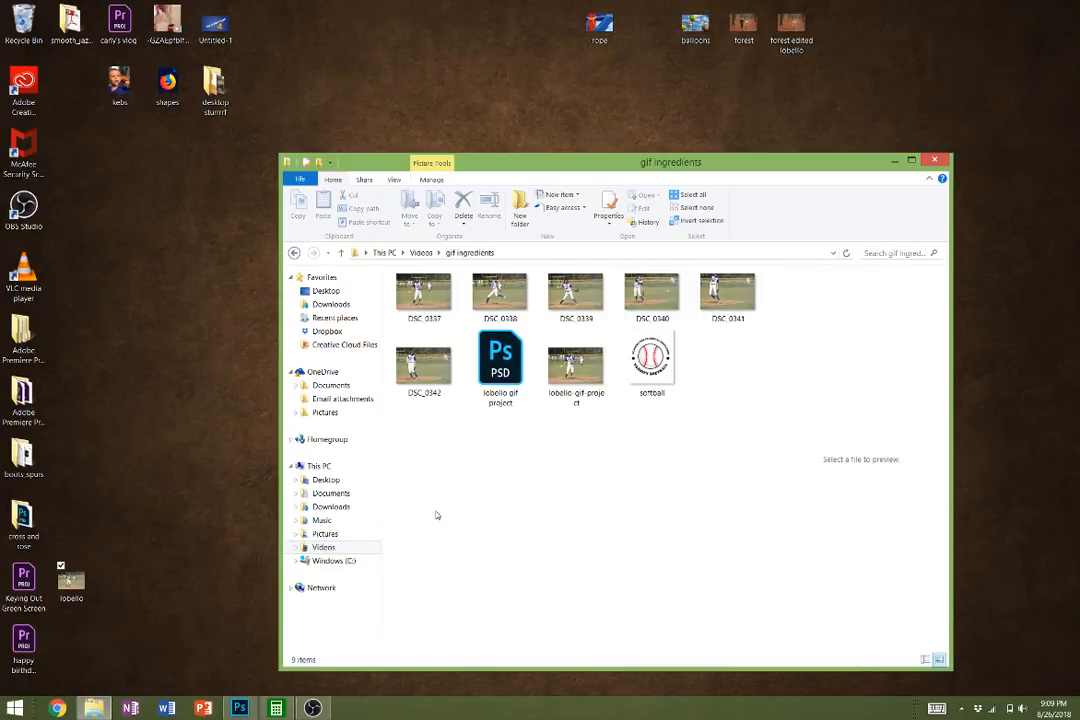
pyautogui.doubleClick(562, 372)
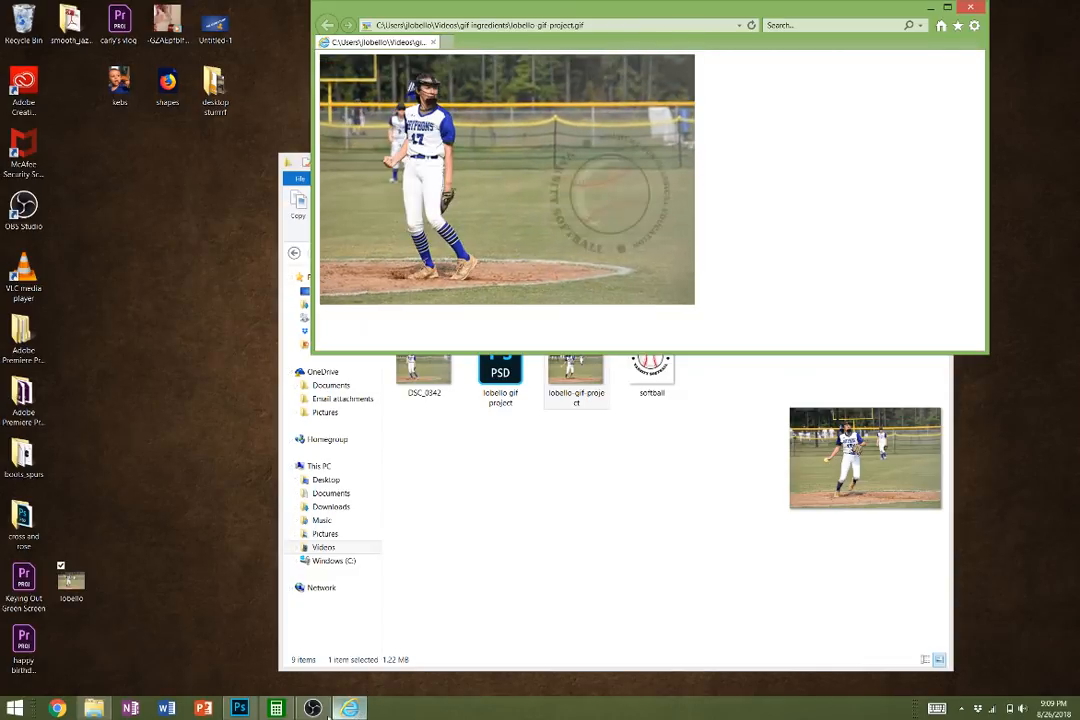
pyautogui.moveTo(313, 710)
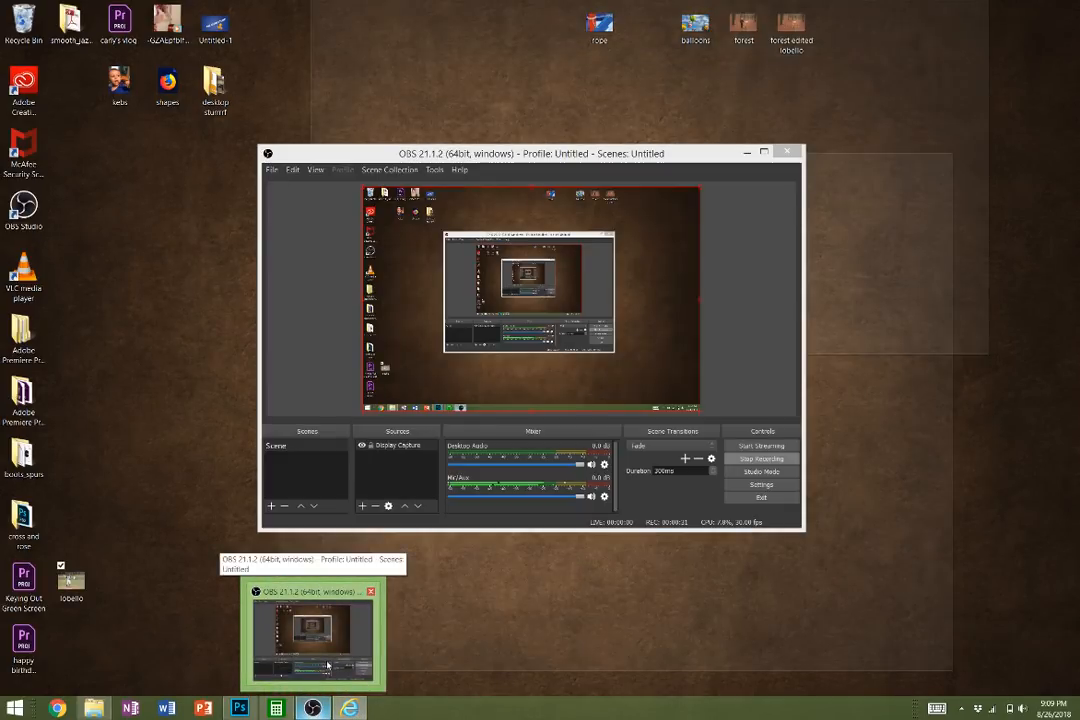
pyautogui.click(327, 665)
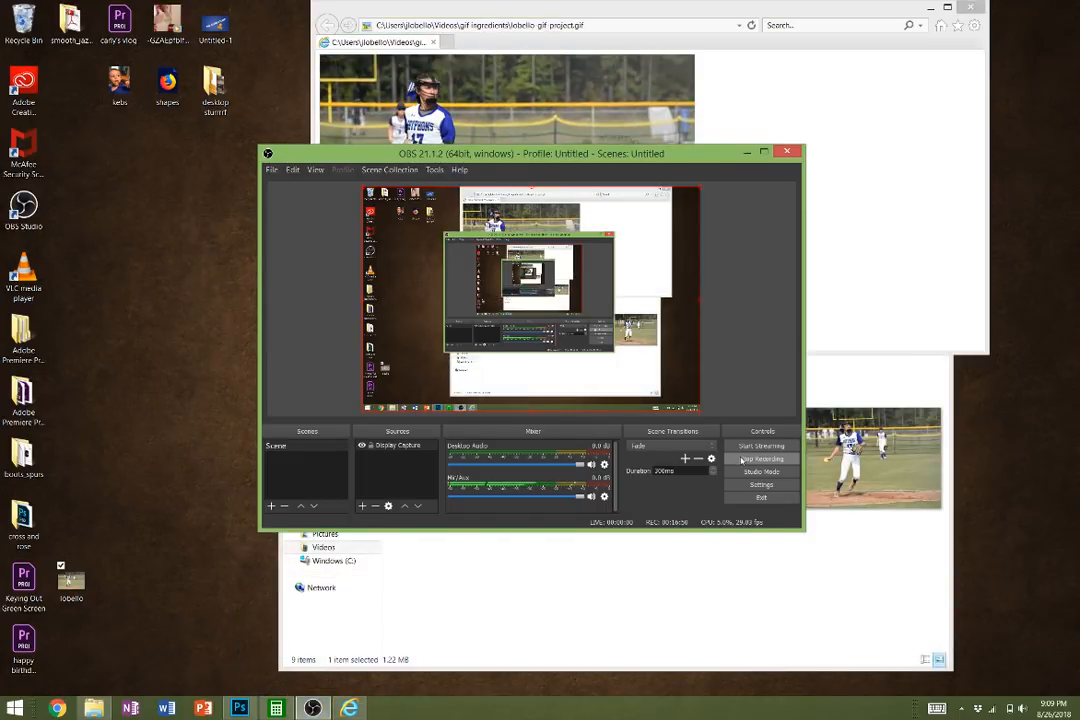